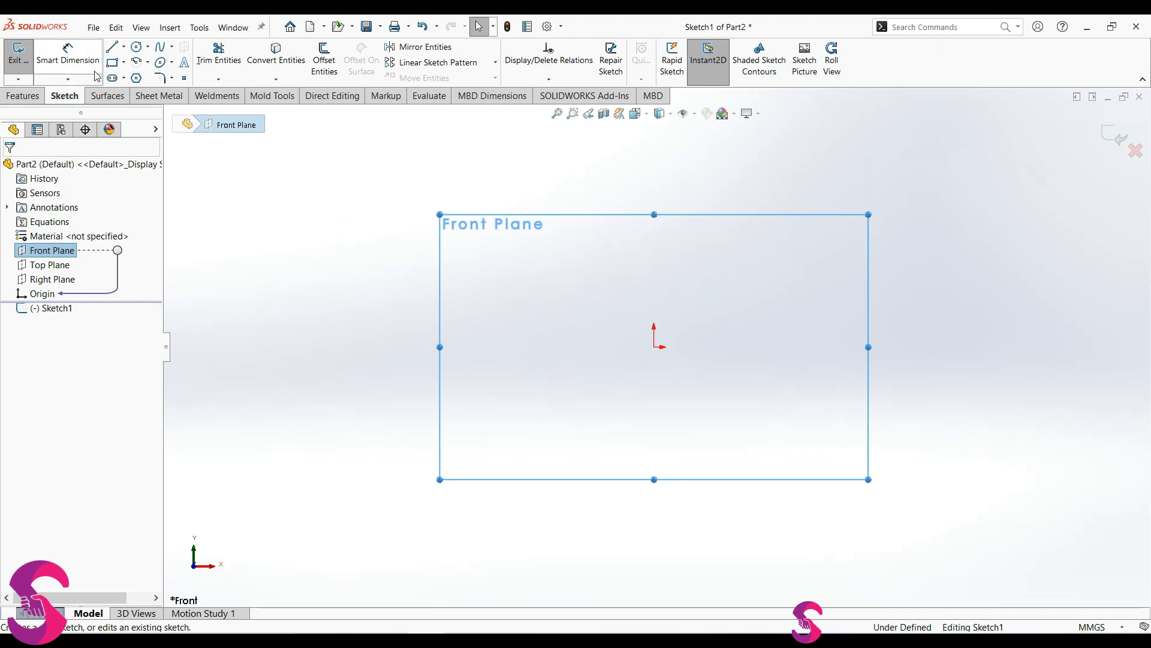
# Draw a vertical line upward from the origin and convert it to construction geometry as the profile's centerline
pyautogui.click(112, 47)
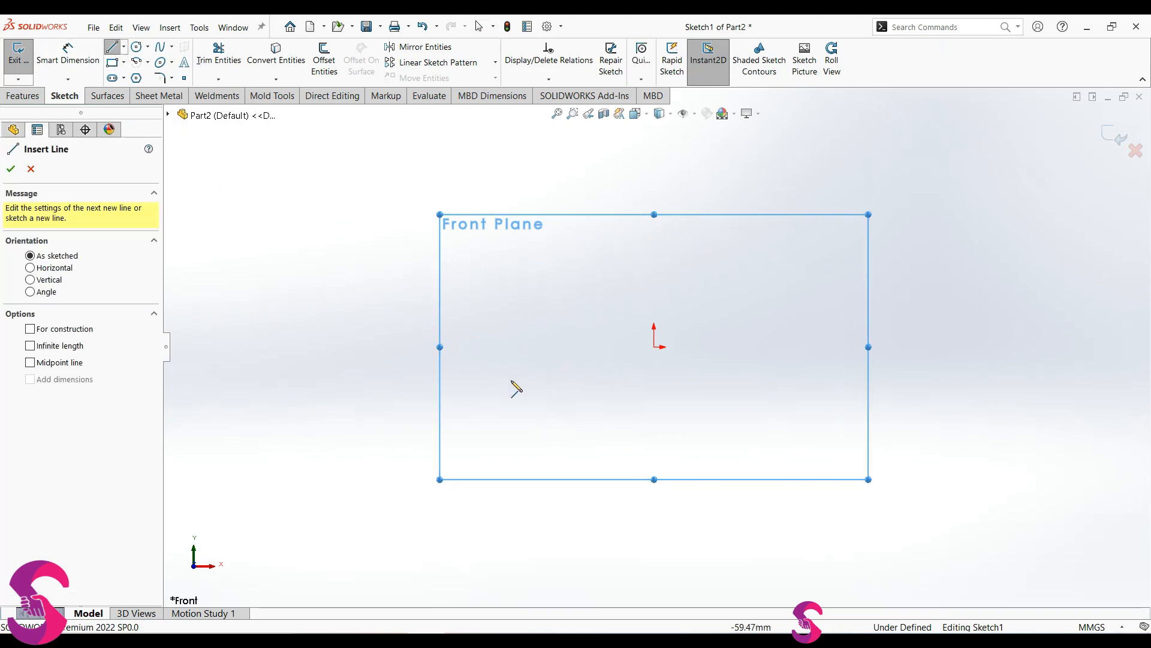
pyautogui.click(654, 346)
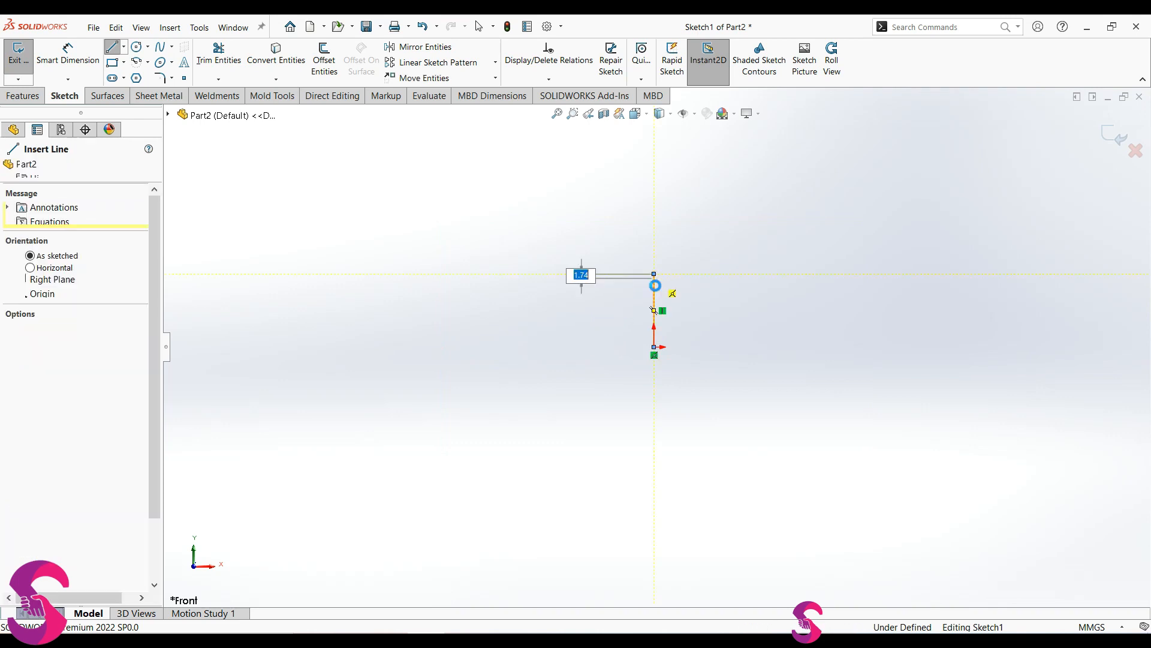
pyautogui.press('Escape')
pyautogui.click(655, 289)
pyautogui.click(710, 258)
pyautogui.click(706, 345)
# Start the outer profile beside the origin: horizontal base about 3.9 mm, outward slant, vertical about 6.6 mm, and a short outward step
pyautogui.press('l')
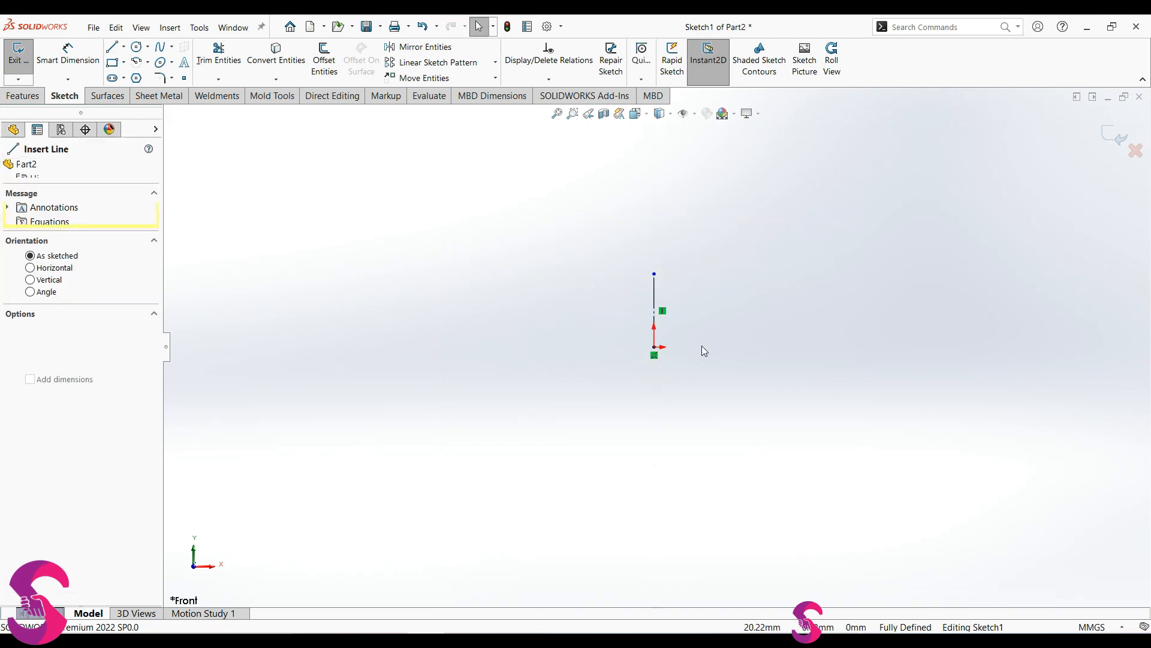
pyautogui.scroll(-5, 683, 346)
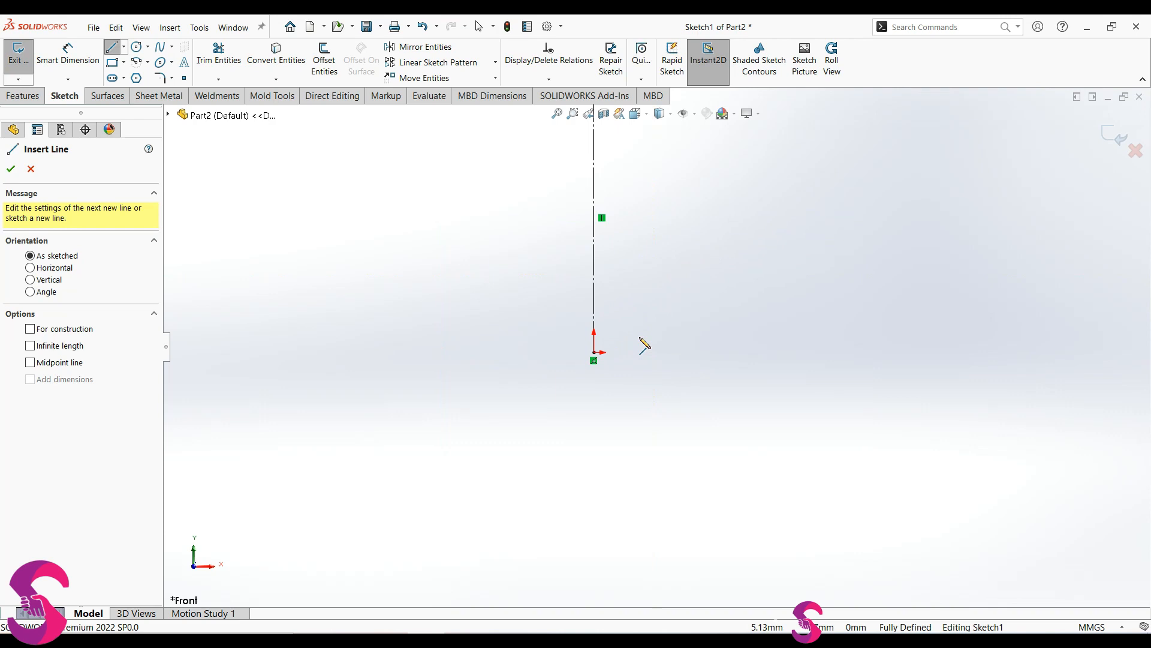
pyautogui.click(595, 353)
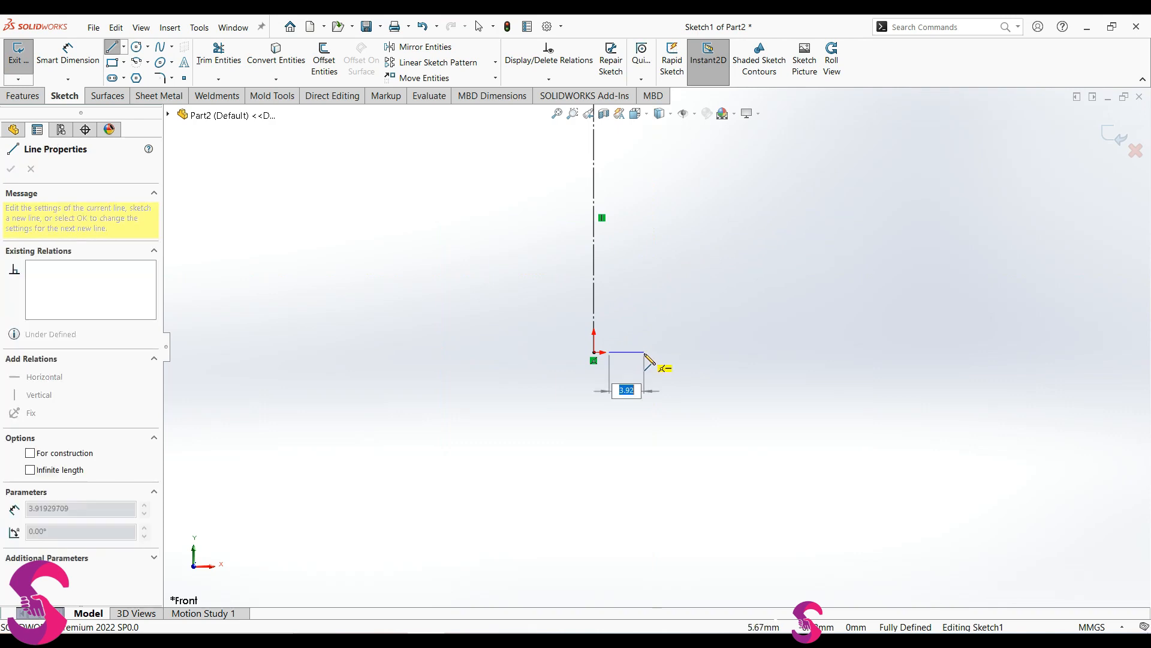
pyautogui.click(644, 353)
pyautogui.click(695, 291)
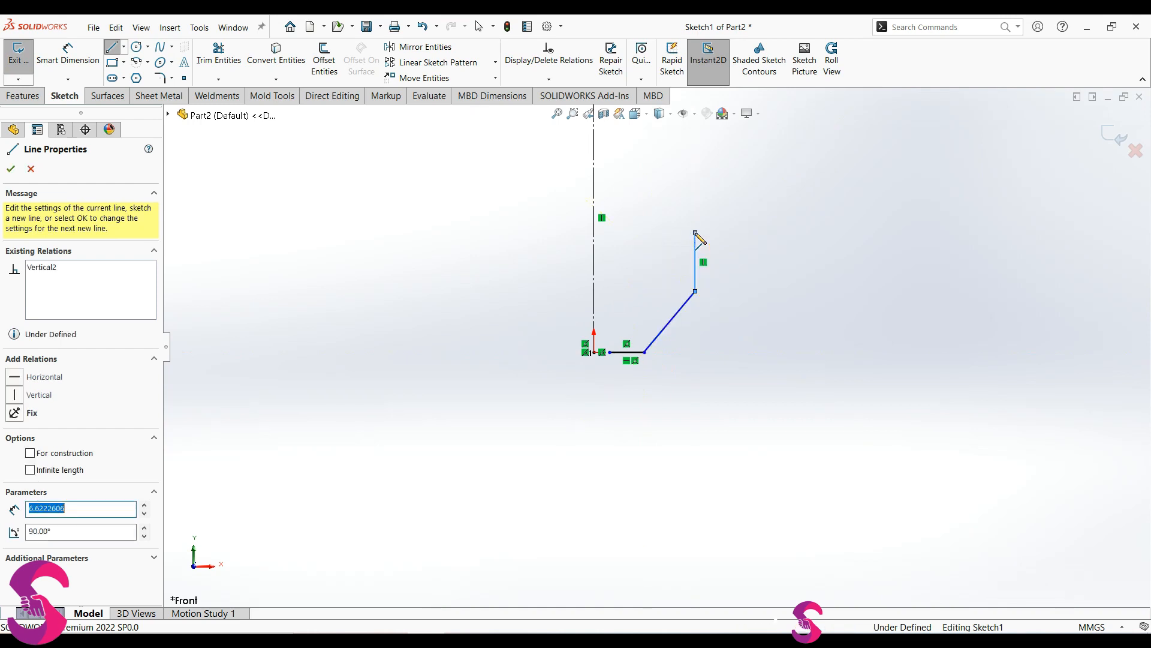
pyautogui.click(695, 233)
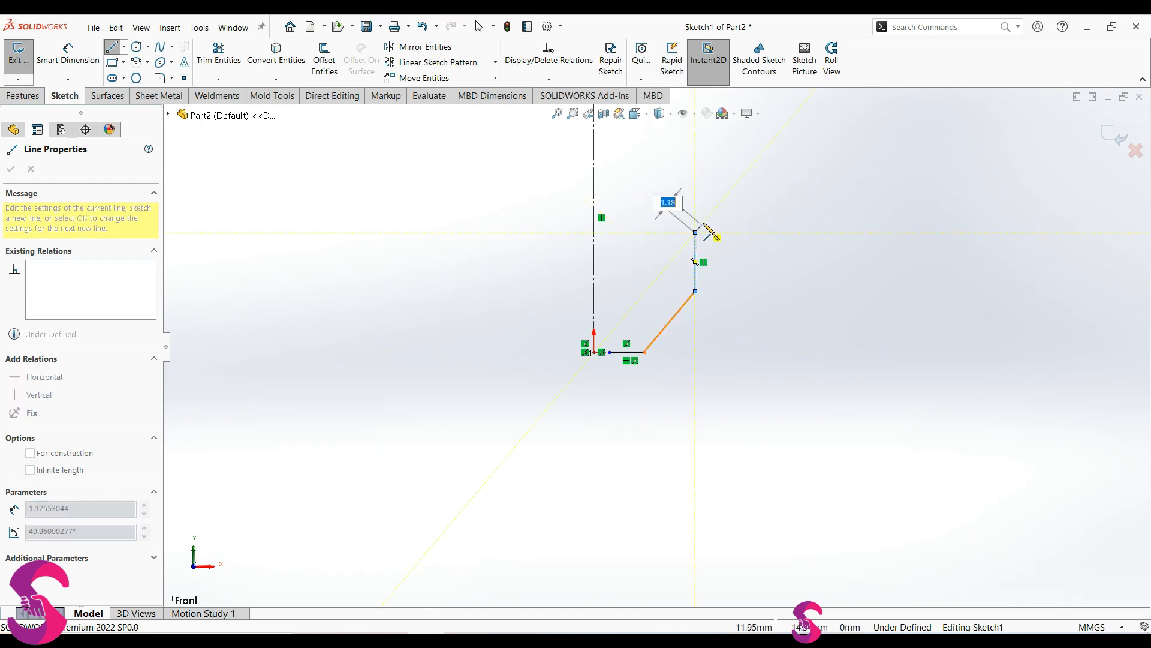
pyautogui.doubleClick(730, 232)
# Continue the outer profile with a vertical line, an inward step, another vertical, an outward step about 8.2 mm wide, and a vertical line
pyautogui.scroll(5, 730, 182)
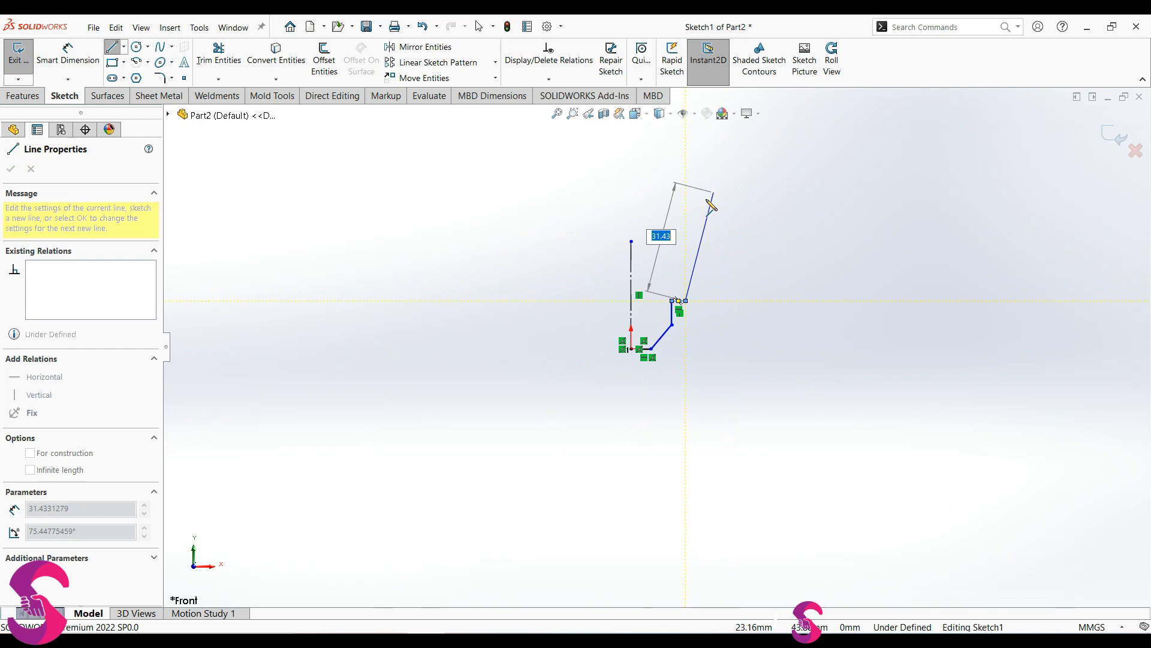
pyautogui.click(686, 260)
pyautogui.click(661, 259)
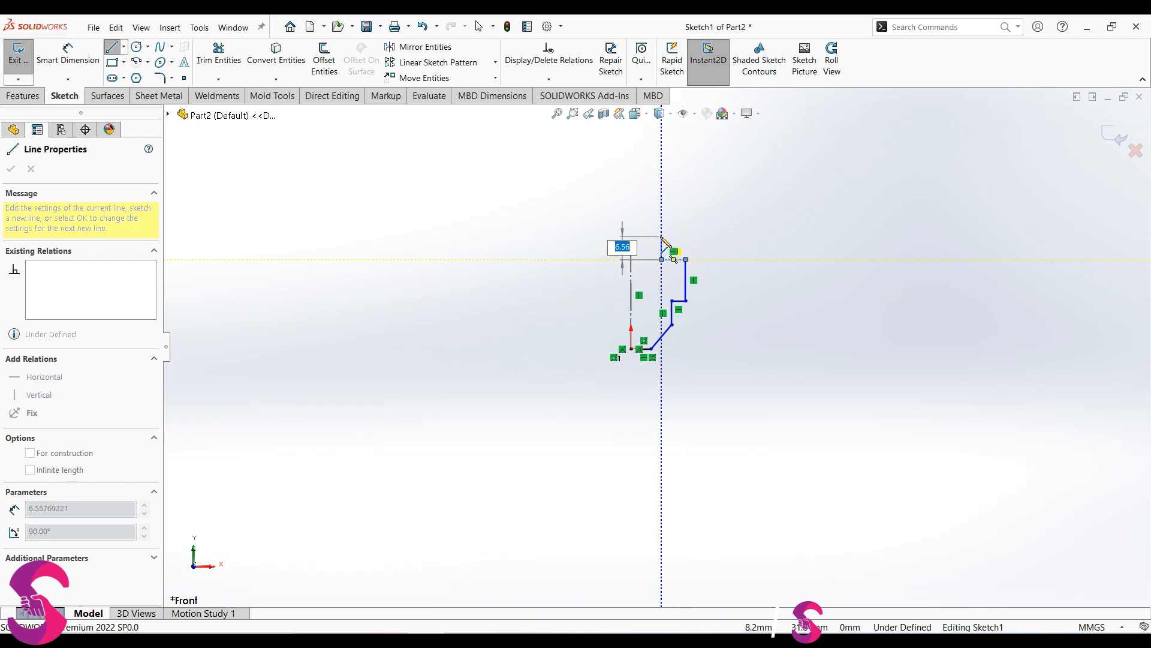
pyautogui.click(661, 227)
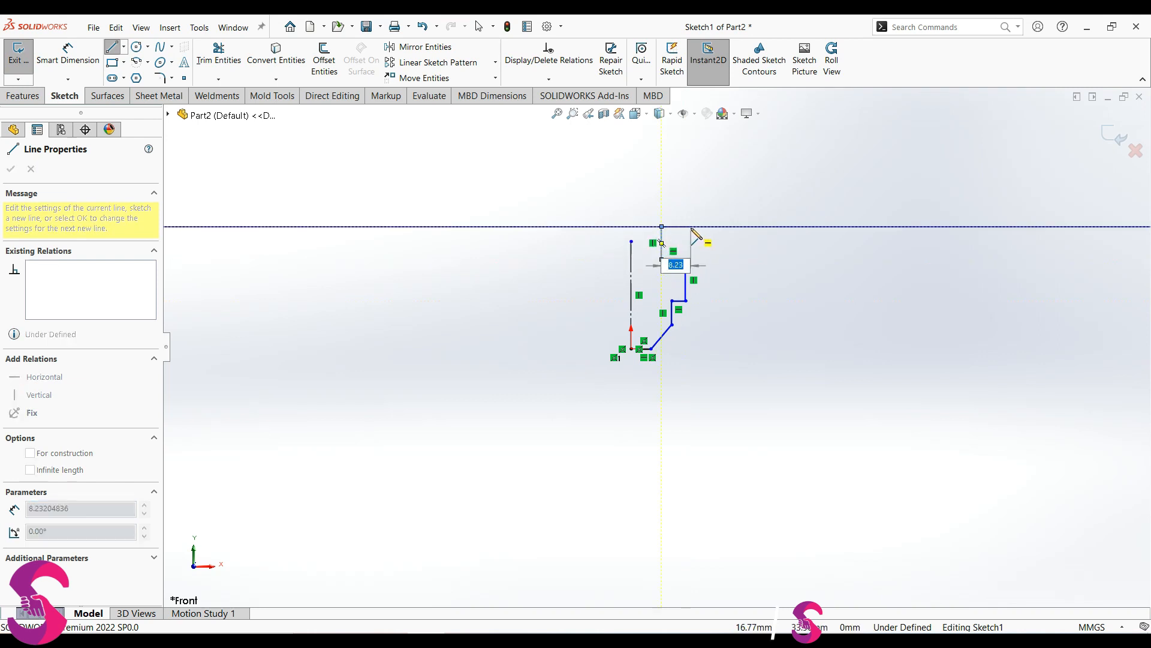
pyautogui.click(691, 226)
pyautogui.click(690, 178)
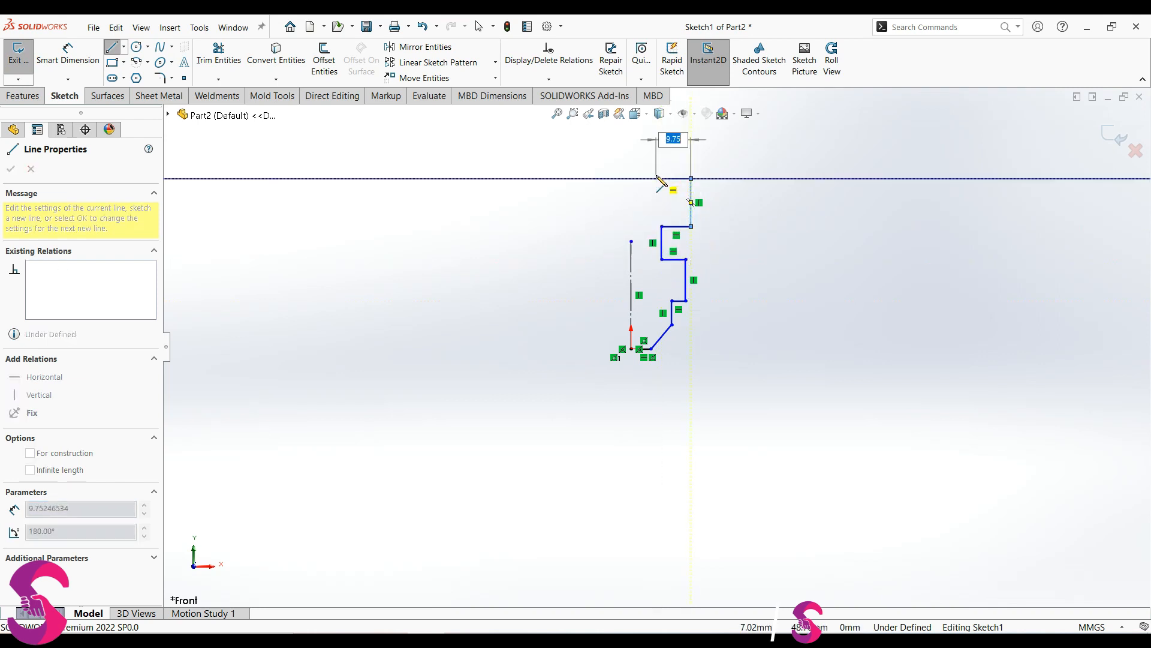
# Draw an inward step and a tall upper rectangle about 7 mm wide and 35 mm high, with one side on the axis
pyautogui.click(660, 180)
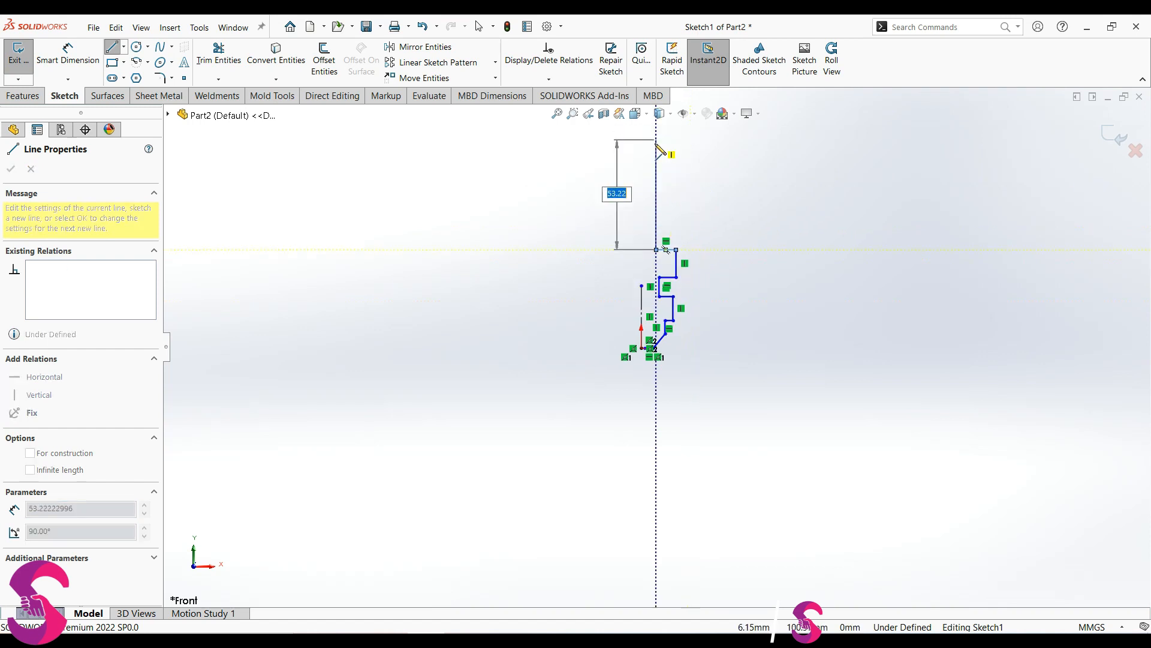
pyautogui.click(656, 178)
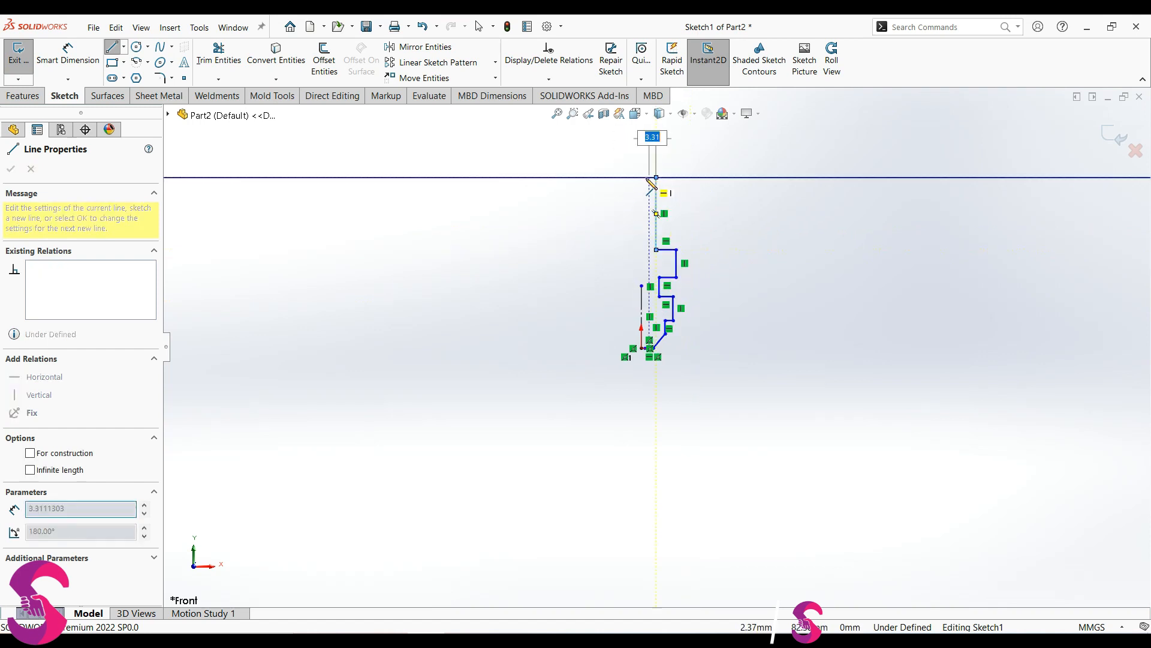
pyautogui.click(642, 177)
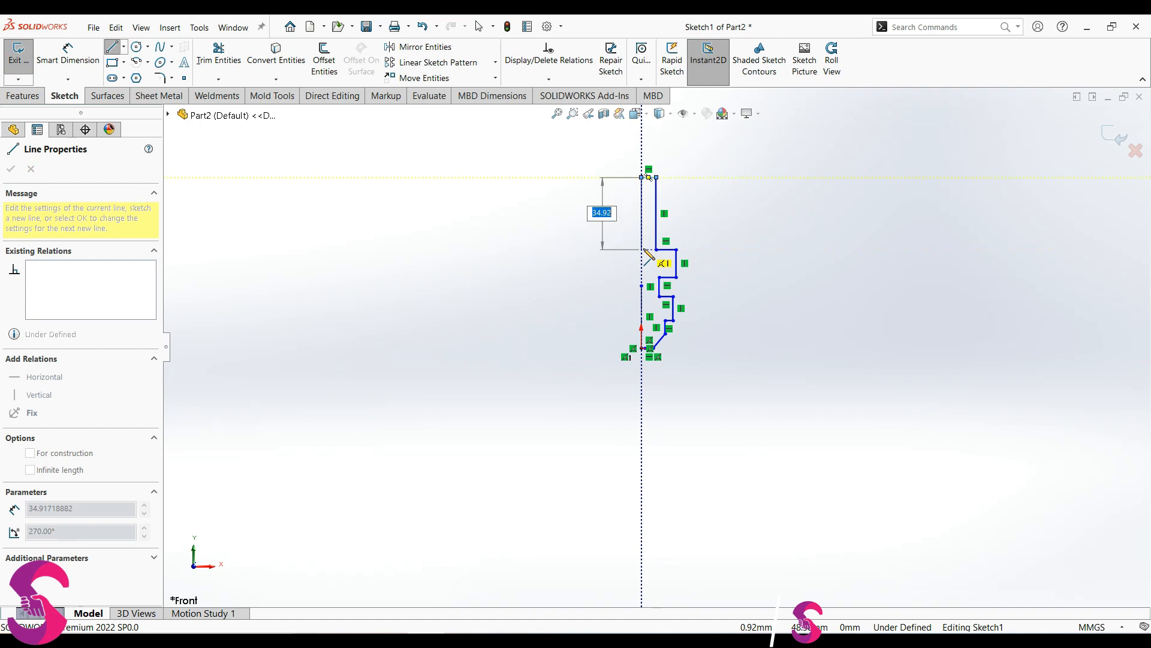
pyautogui.click(642, 249)
pyautogui.click(656, 249)
# Start the inner profile at the base line's inner end with an outward slant, a vertical line, and a short outward step
pyautogui.scroll(-2, 666, 305)
pyautogui.scroll(-4, 636, 381)
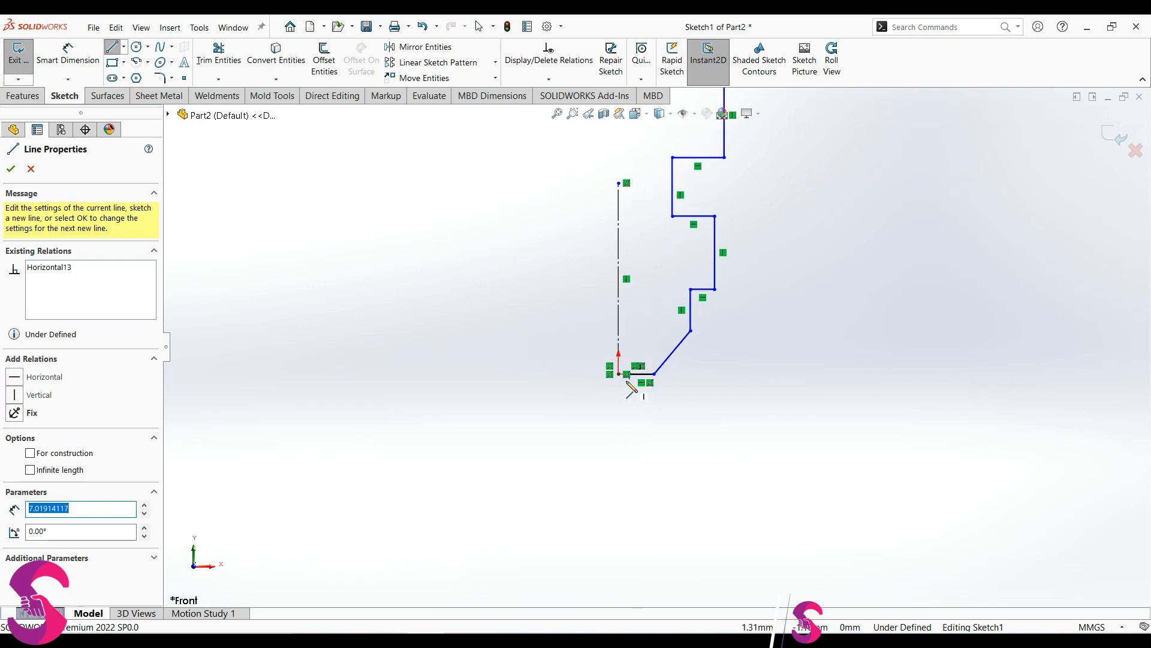
pyautogui.scroll(-3, 636, 379)
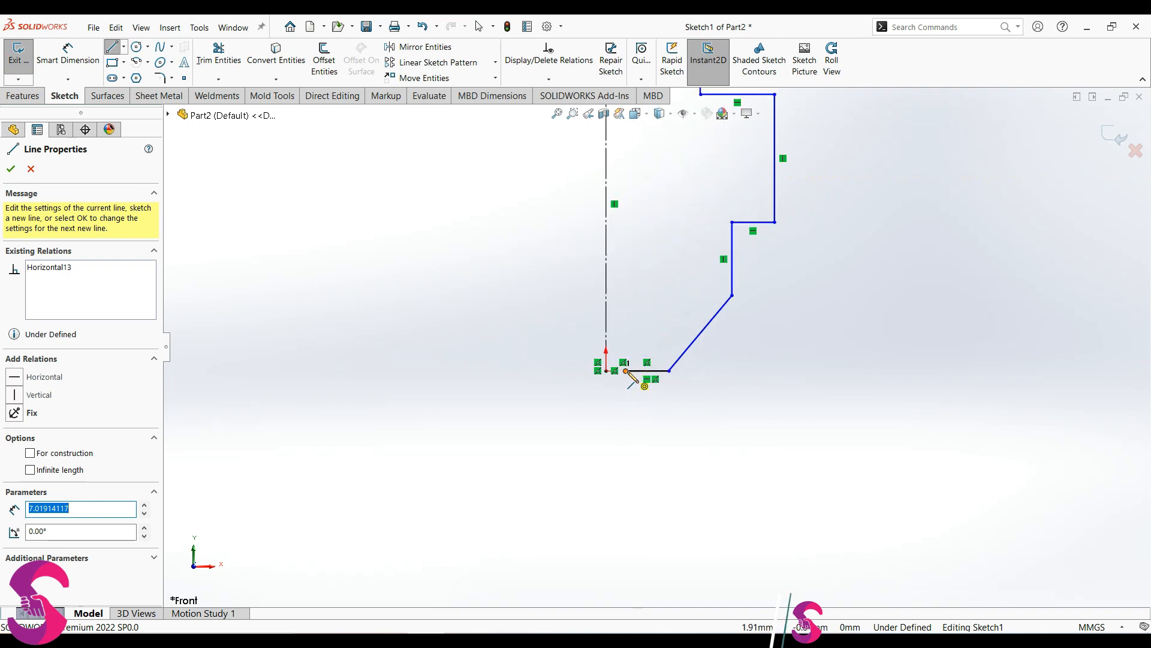
pyautogui.click(625, 370)
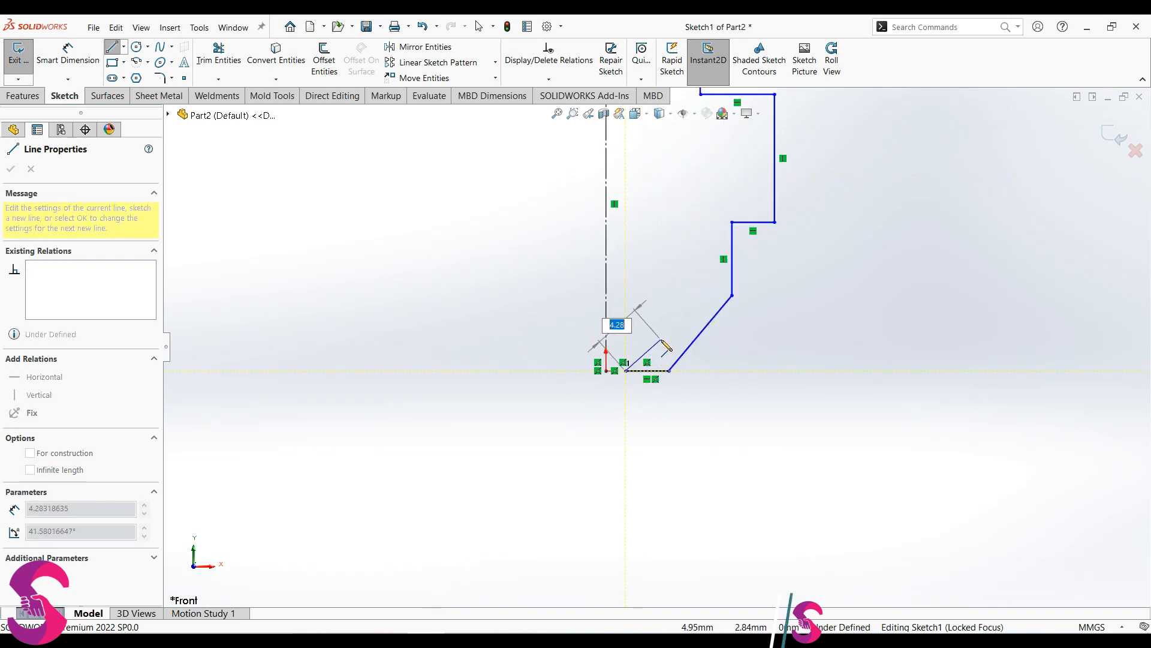
pyautogui.click(651, 332)
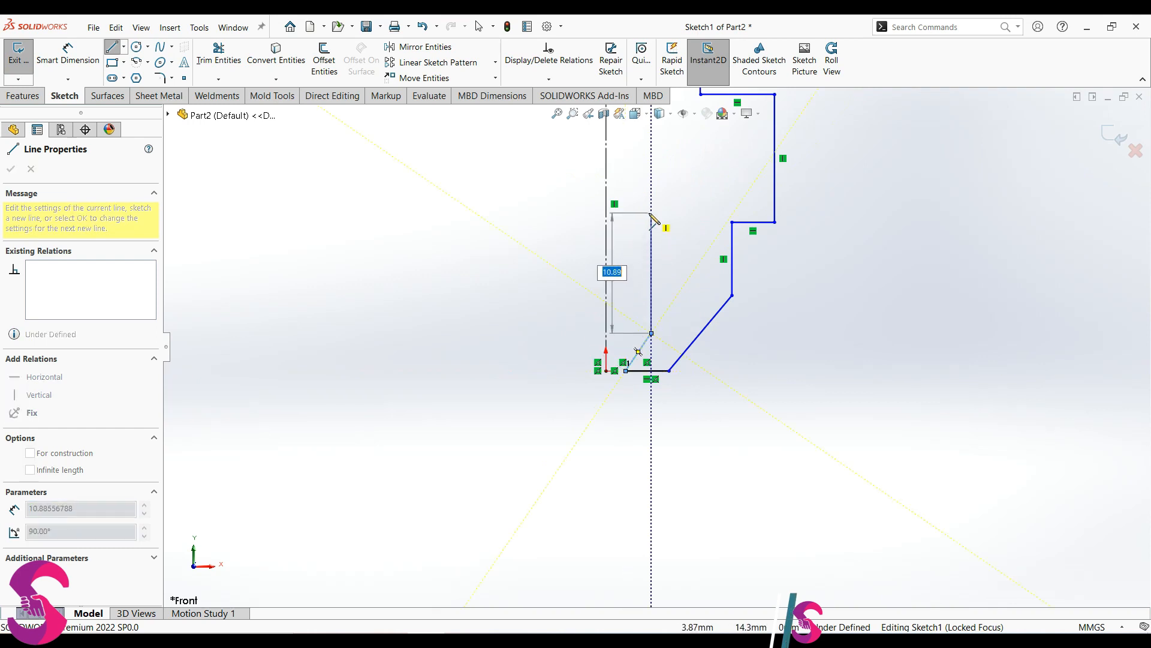
pyautogui.click(652, 222)
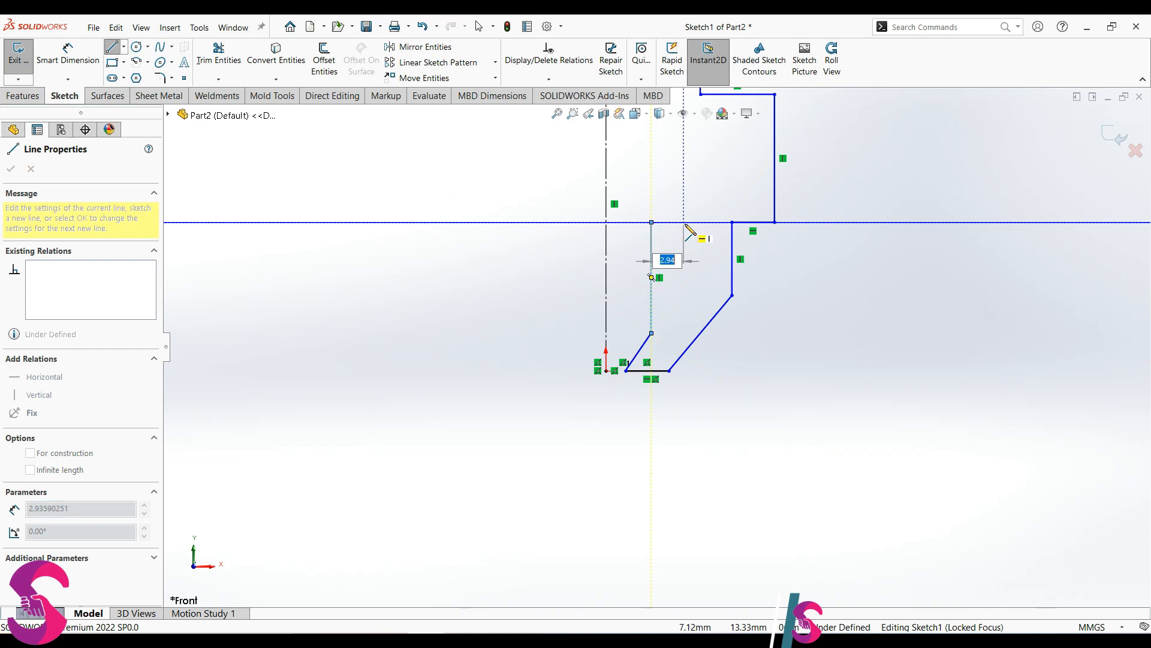
pyautogui.click(670, 222)
# Extend the inner profile upward, across to the axis, up about 0.8 mm, outward about 6.4 mm, and up to the upper rectangle's corner
pyautogui.scroll(3, 674, 148)
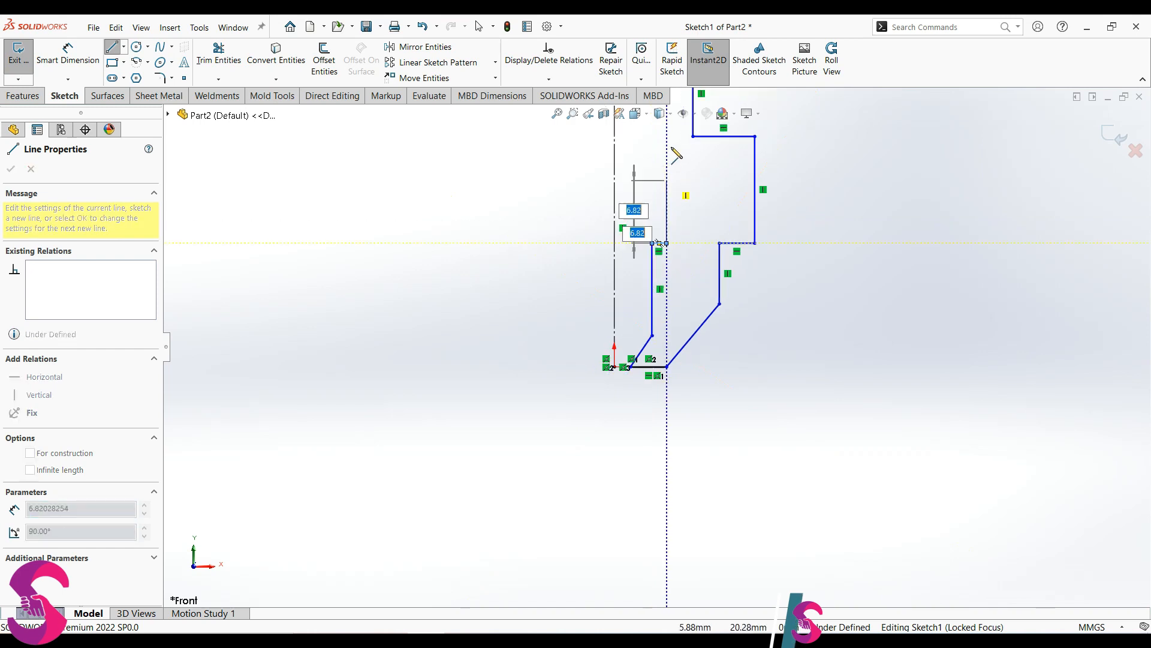
pyautogui.scroll(-2, 675, 170)
pyautogui.scroll(2, 661, 177)
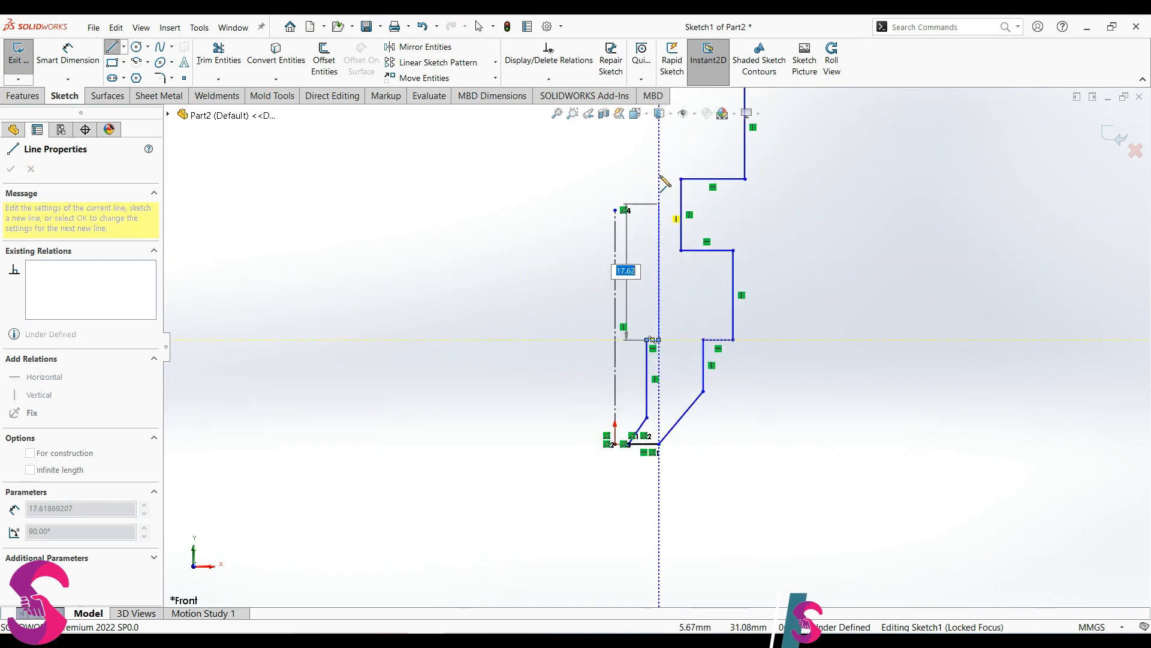
pyautogui.scroll(-1, 661, 179)
pyautogui.scroll(-2, 657, 234)
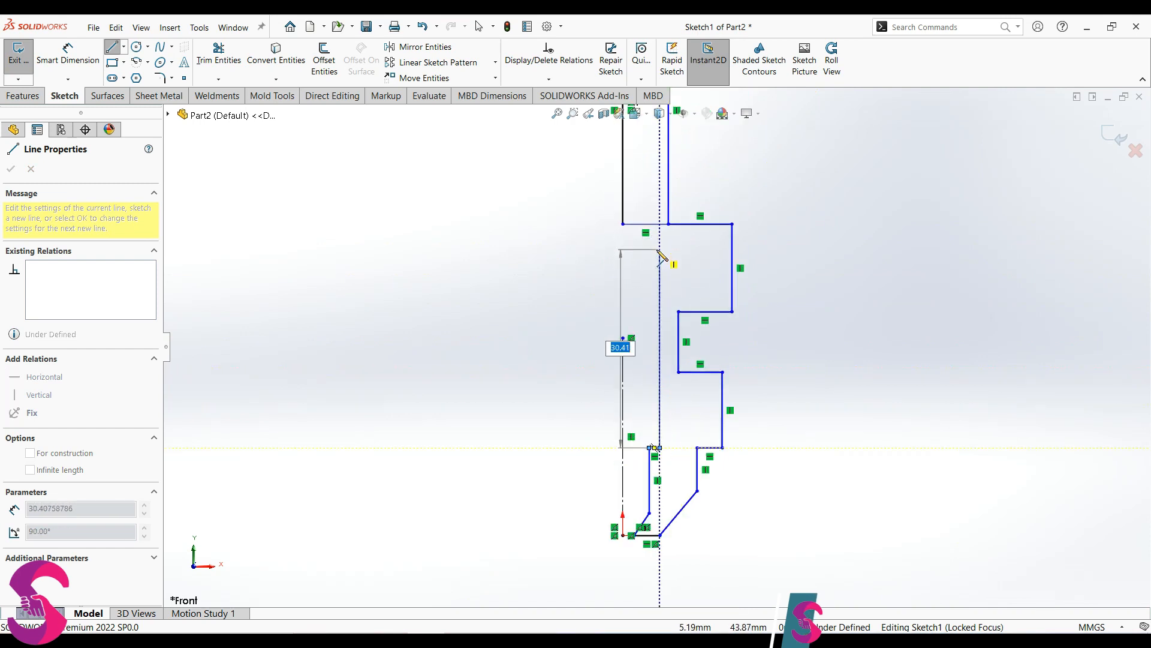
pyautogui.click(660, 322)
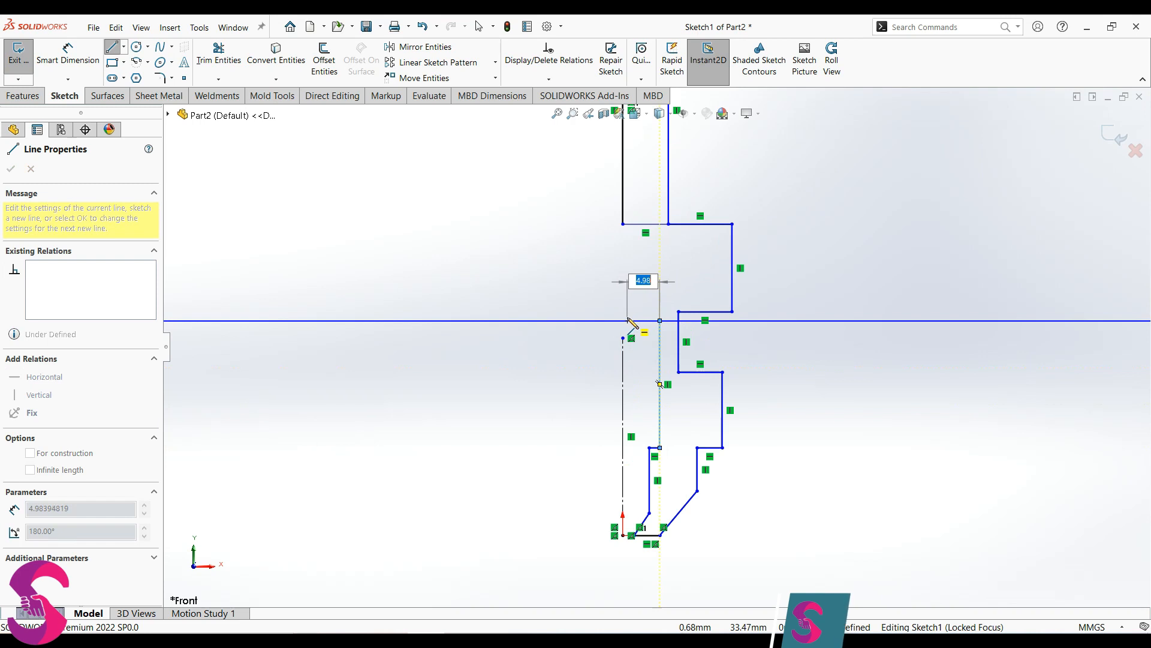
pyautogui.click(623, 318)
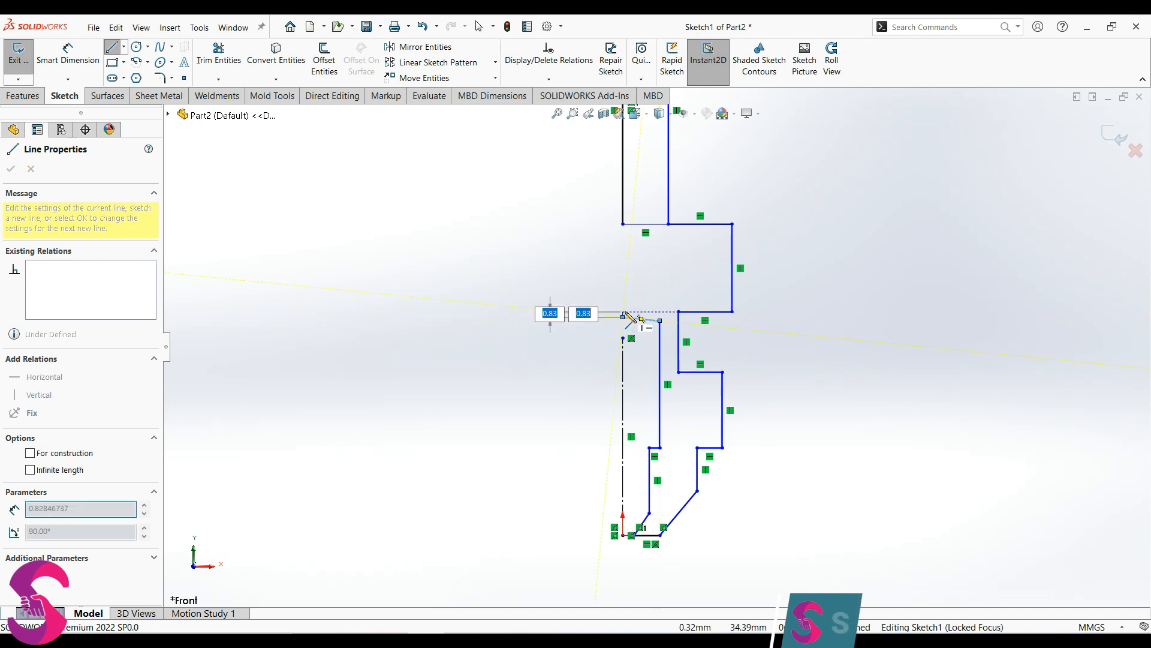
pyautogui.click(623, 312)
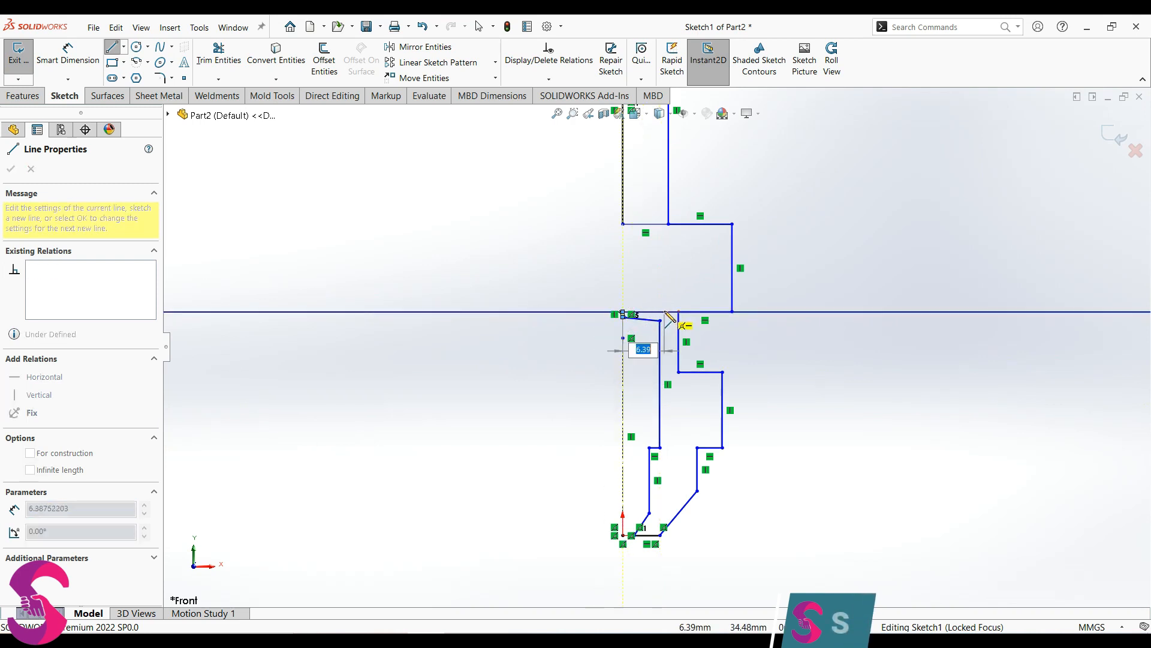
pyautogui.click(665, 313)
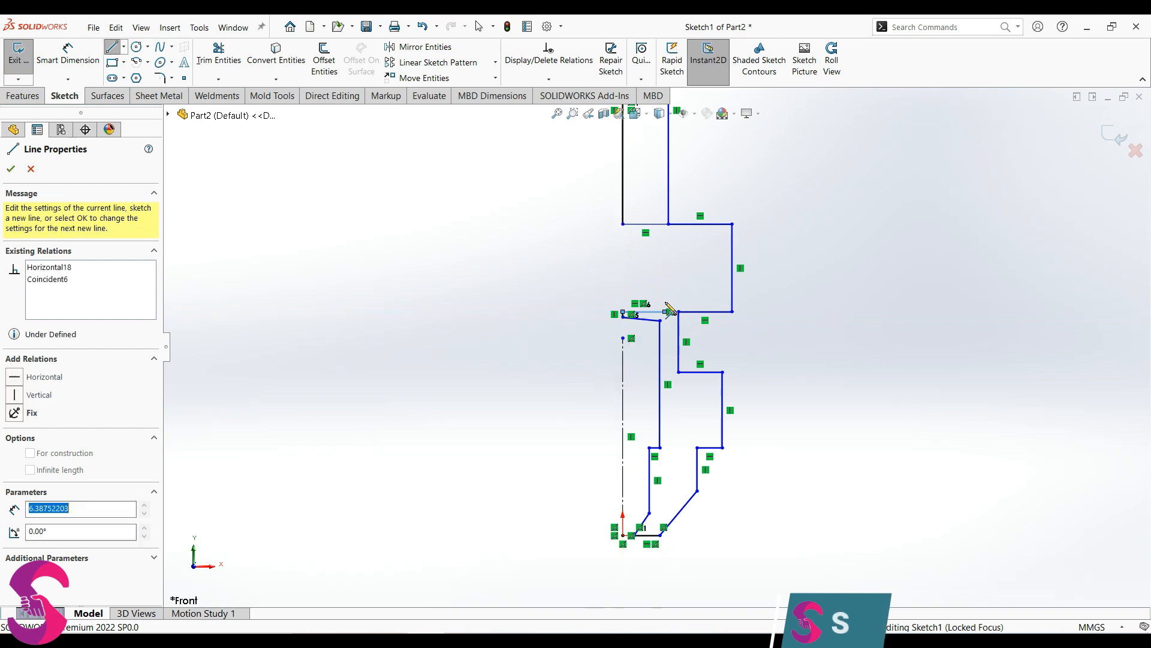
pyautogui.press('Escape')
# Make the slightly tilted connecting line below the upper rectangle vertical and the tilted line at the top of the inner profile horizontal
pyautogui.click(667, 259)
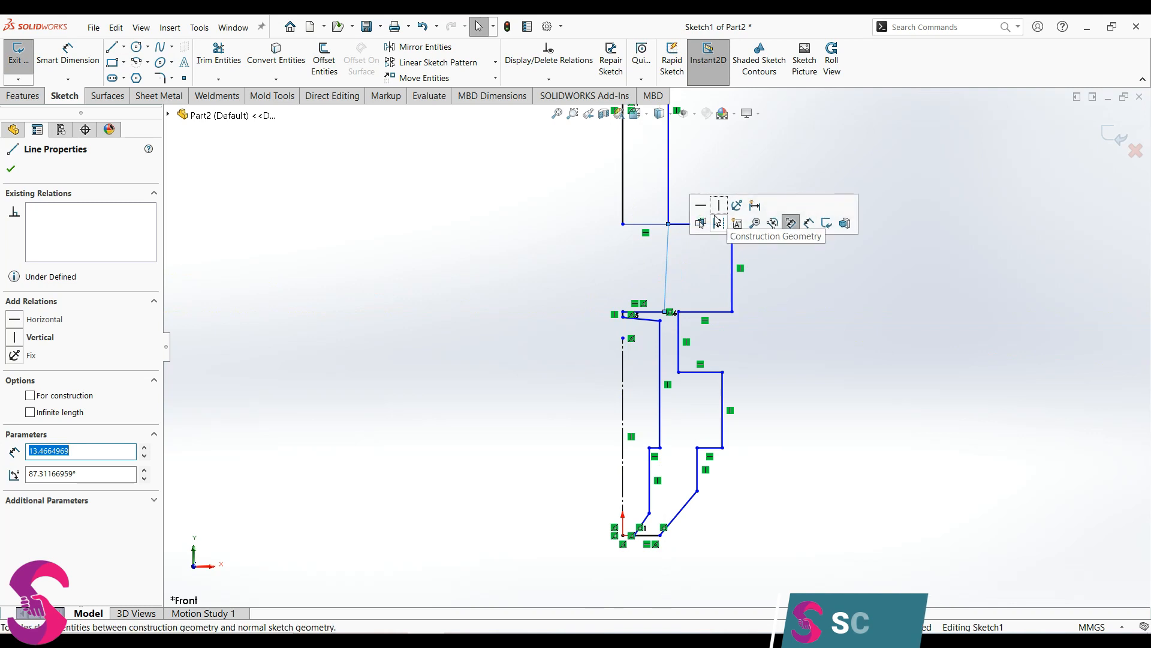
pyautogui.click(719, 205)
pyautogui.press('Escape')
pyautogui.click(646, 320)
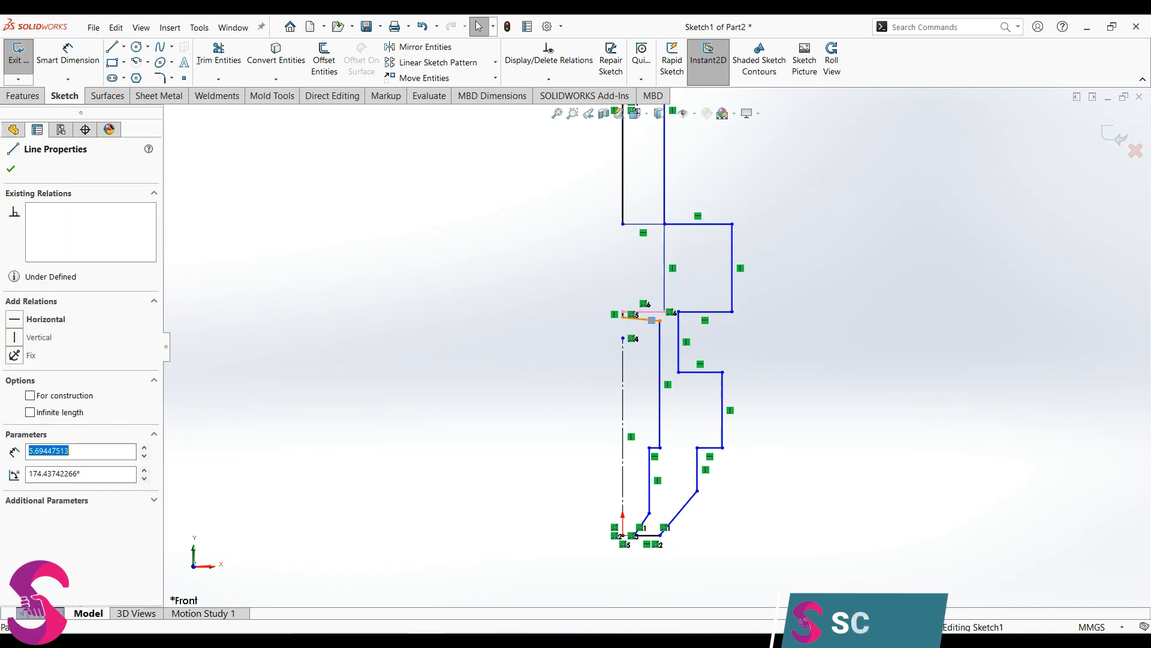
pyautogui.click(763, 282)
pyautogui.press('Escape')
# Dimension the outer vertical edge of the wide collar below the upper rectangle to 16 mm
pyautogui.press('d')
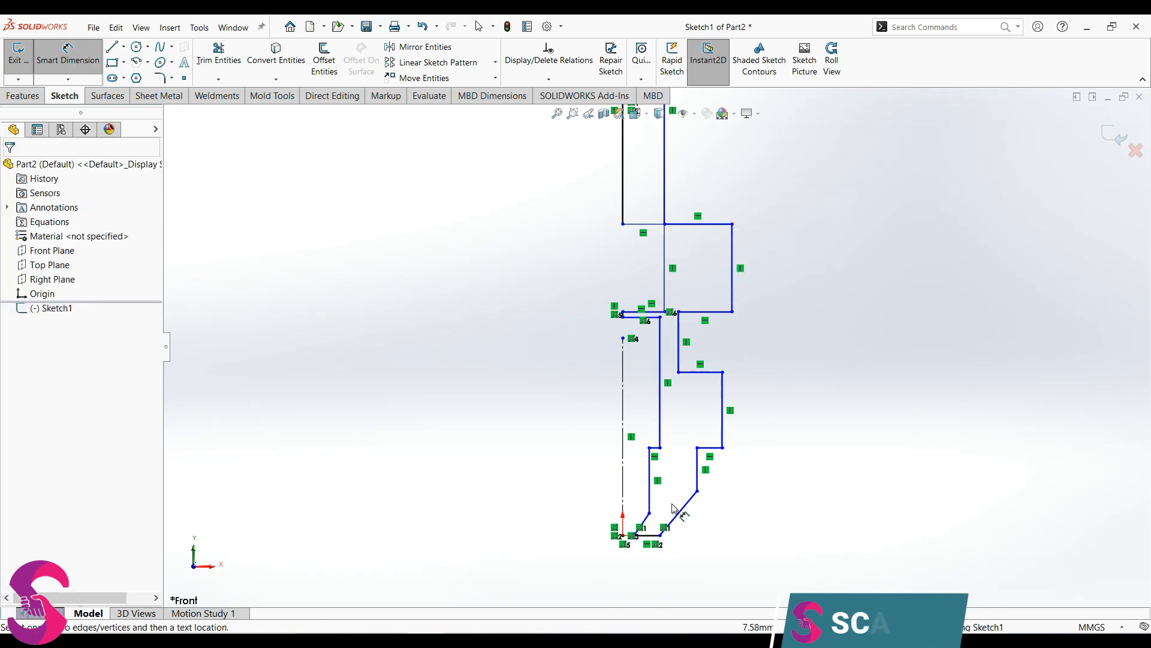
pyautogui.scroll(-2, 676, 507)
pyautogui.scroll(3, 696, 336)
pyautogui.click(714, 252)
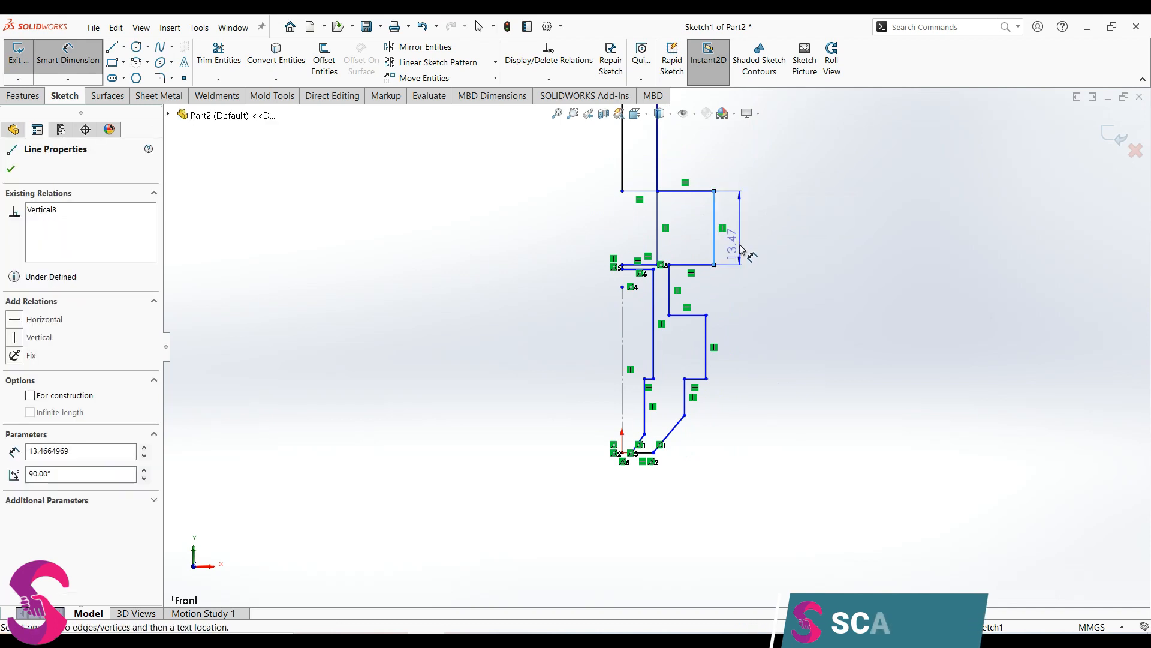
pyautogui.click(742, 250)
pyautogui.write('16')
pyautogui.press('Return')
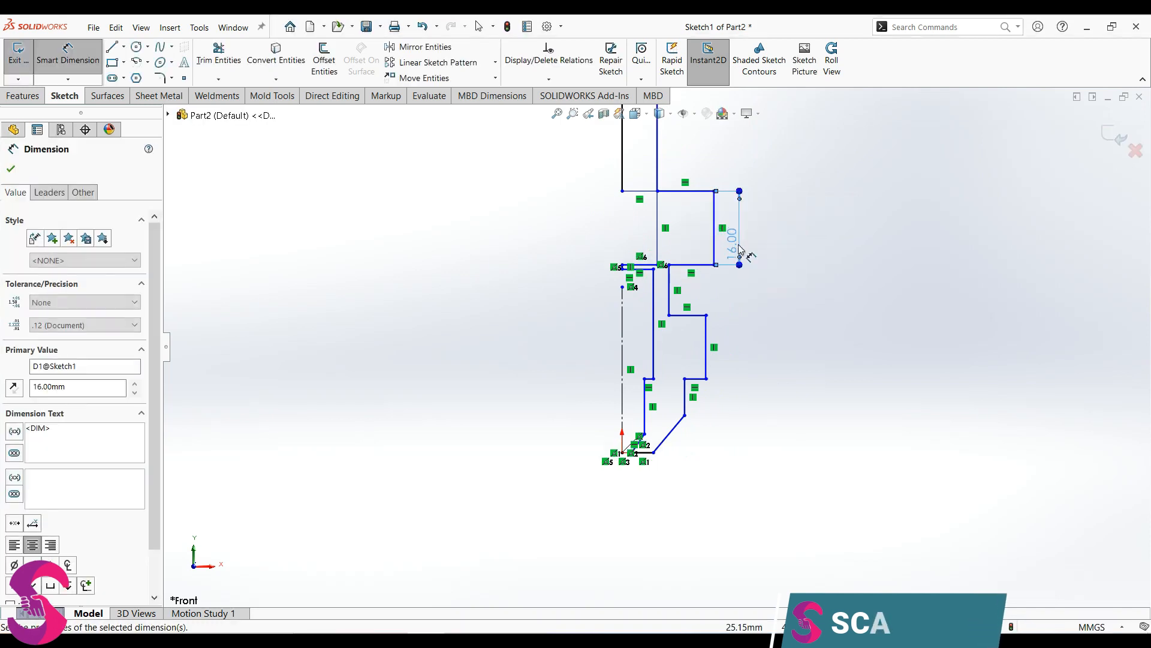
# Delete the coincident relations that tie the upper rectangle's axis-side edge to the centerline
pyautogui.scroll(2, 692, 278)
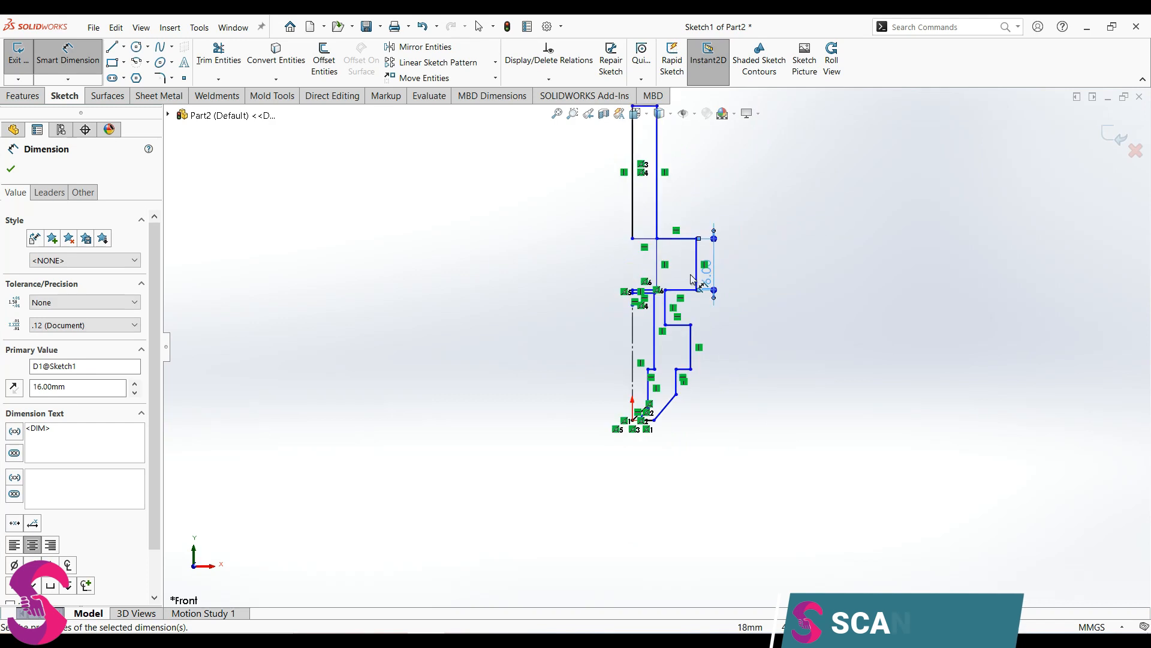
pyautogui.scroll(-3, 671, 189)
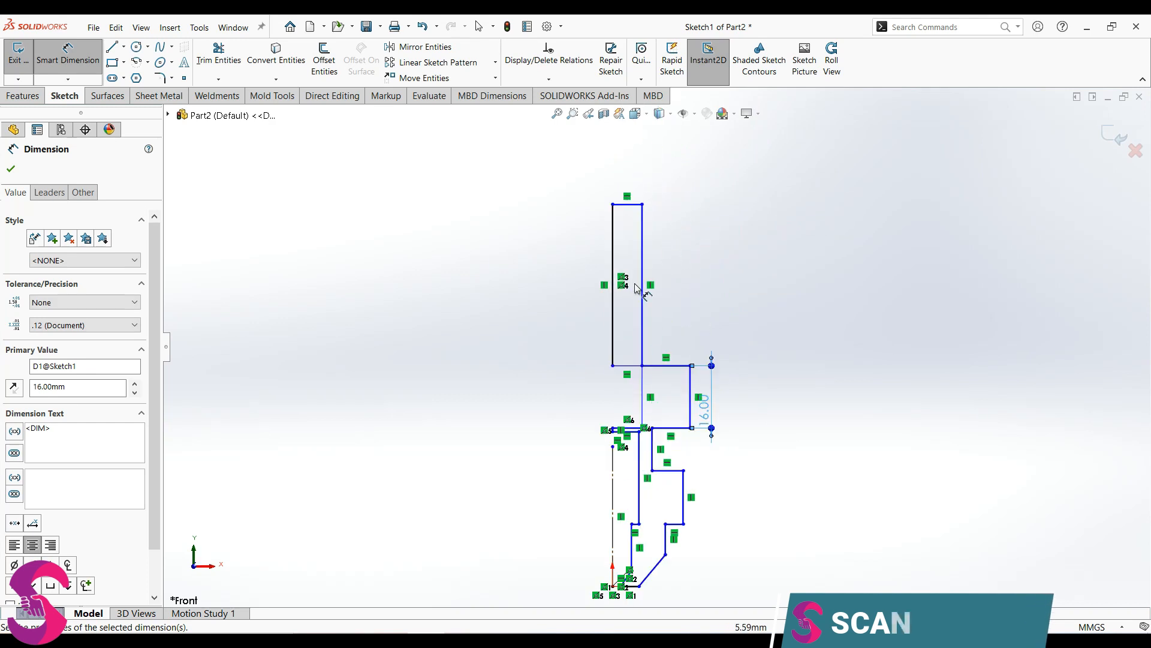
pyautogui.click(624, 238)
pyautogui.press('Escape')
pyautogui.click(612, 204)
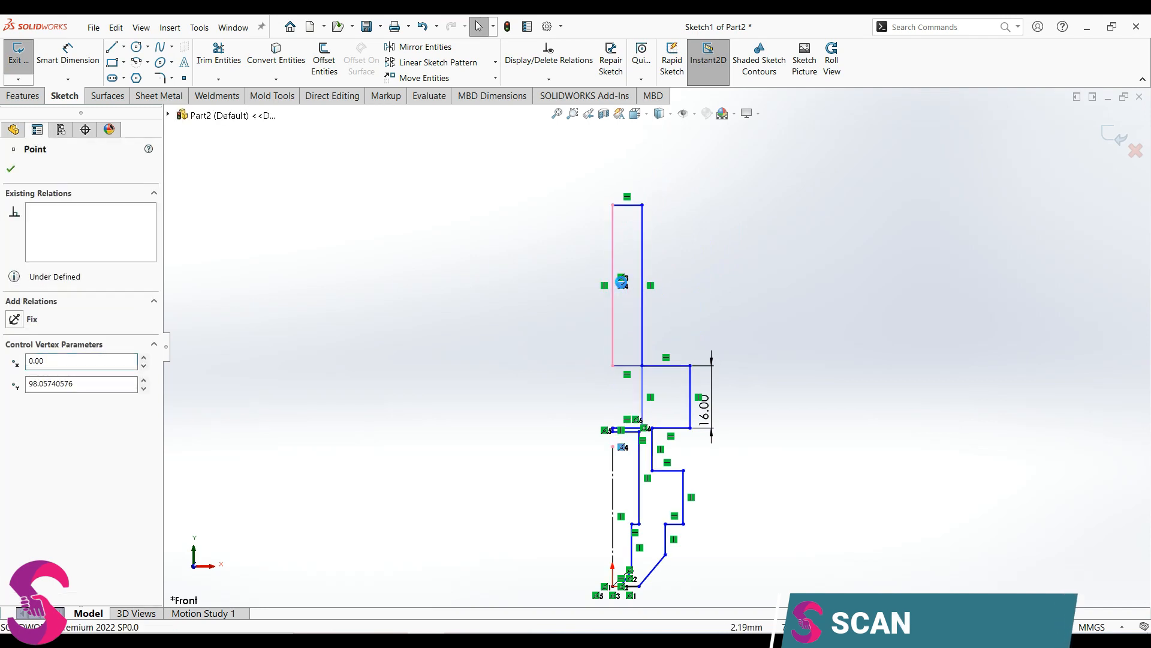
pyautogui.click(605, 288)
pyautogui.press('Delete')
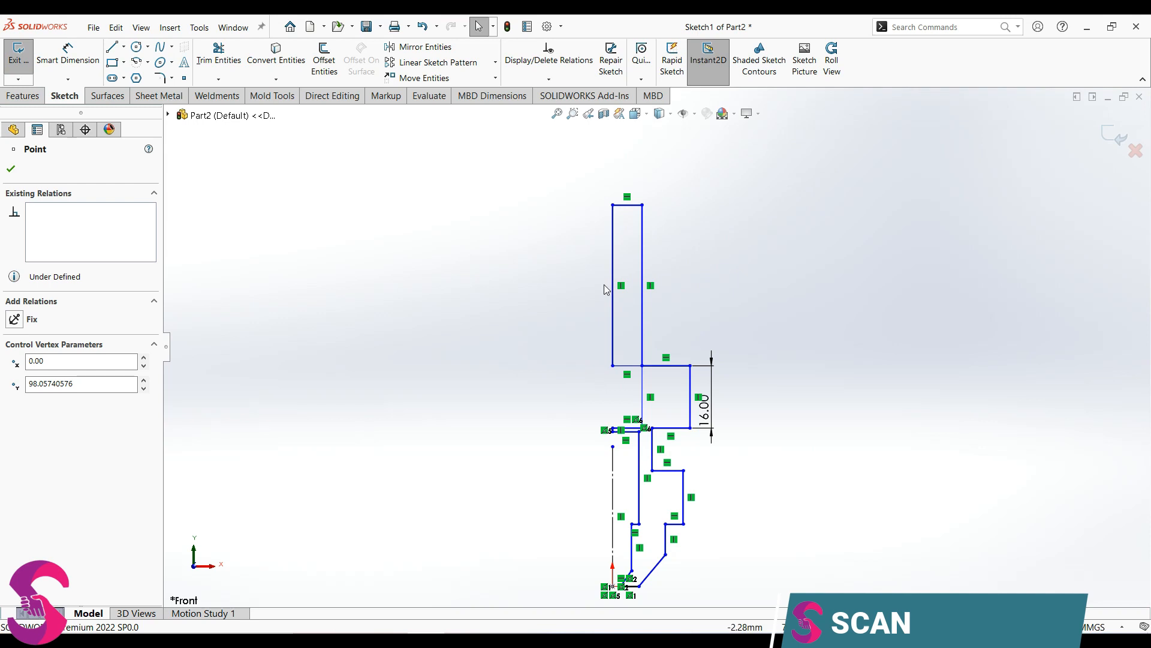
# Move the upper rectangle off the axis and dimension its axis-side edge about the centerline as an 18 mm diameter
pyautogui.moveTo(642, 205)
pyautogui.mouseDown()
pyautogui.moveTo(678, 209)
pyautogui.moveTo(622, 213)
pyautogui.moveTo(632, 215)
pyautogui.mouseUp()
pyautogui.moveTo(735, 240); pyautogui.dragTo(735, 208, button='right')
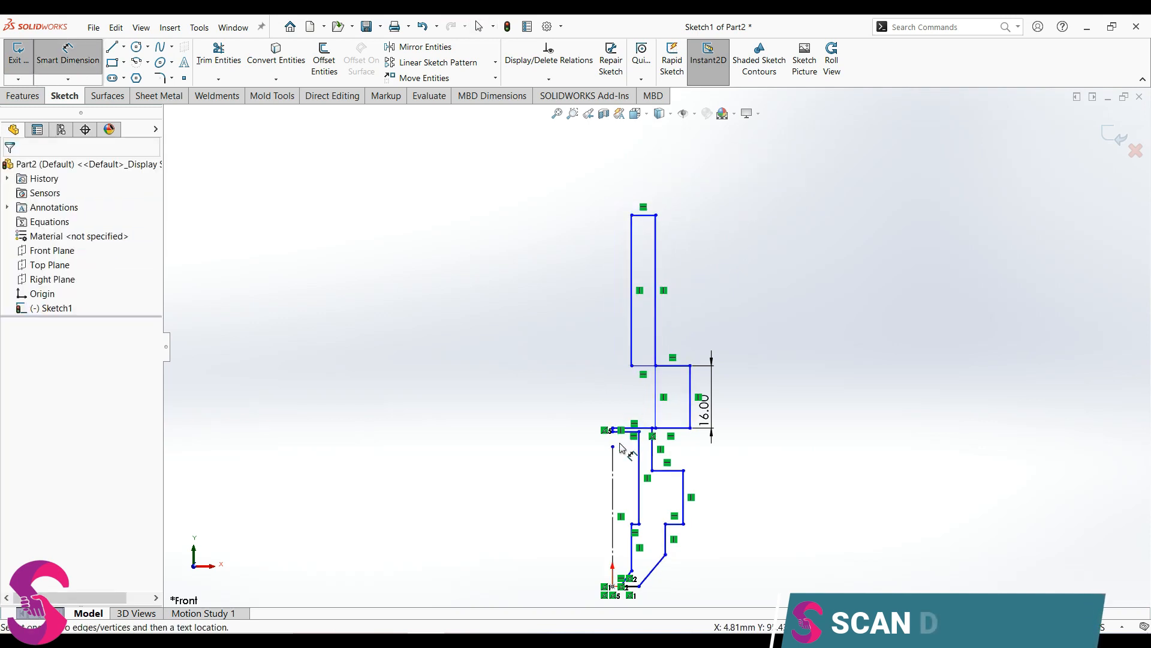
pyautogui.click(631, 326)
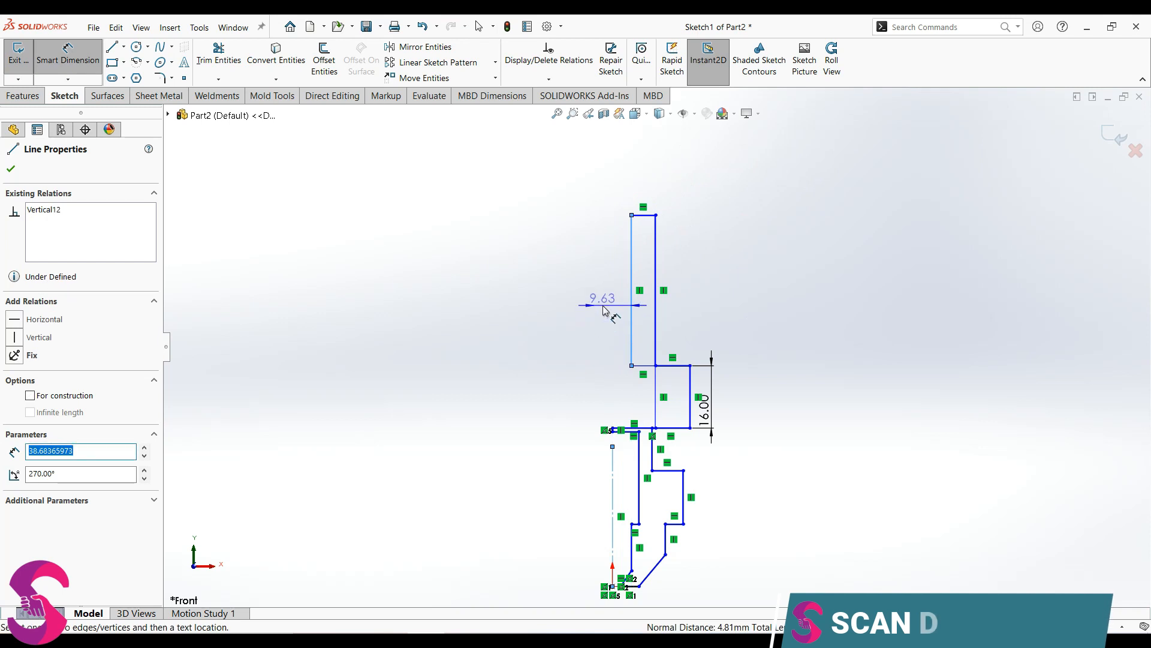
pyautogui.click(551, 258)
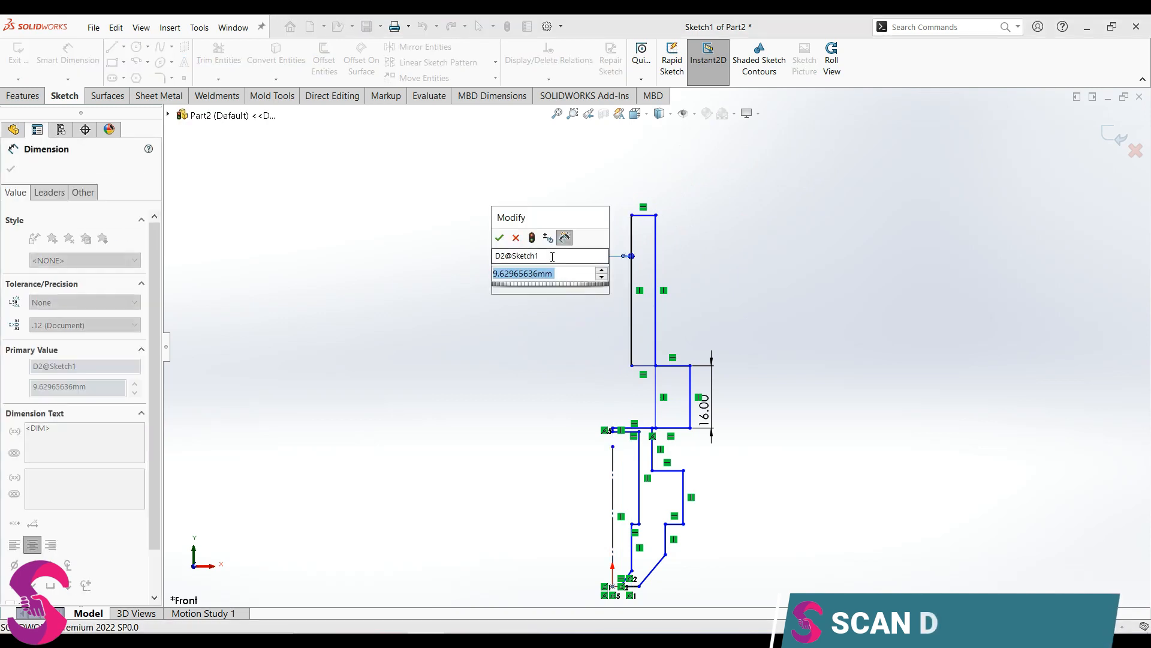
pyautogui.write('18')
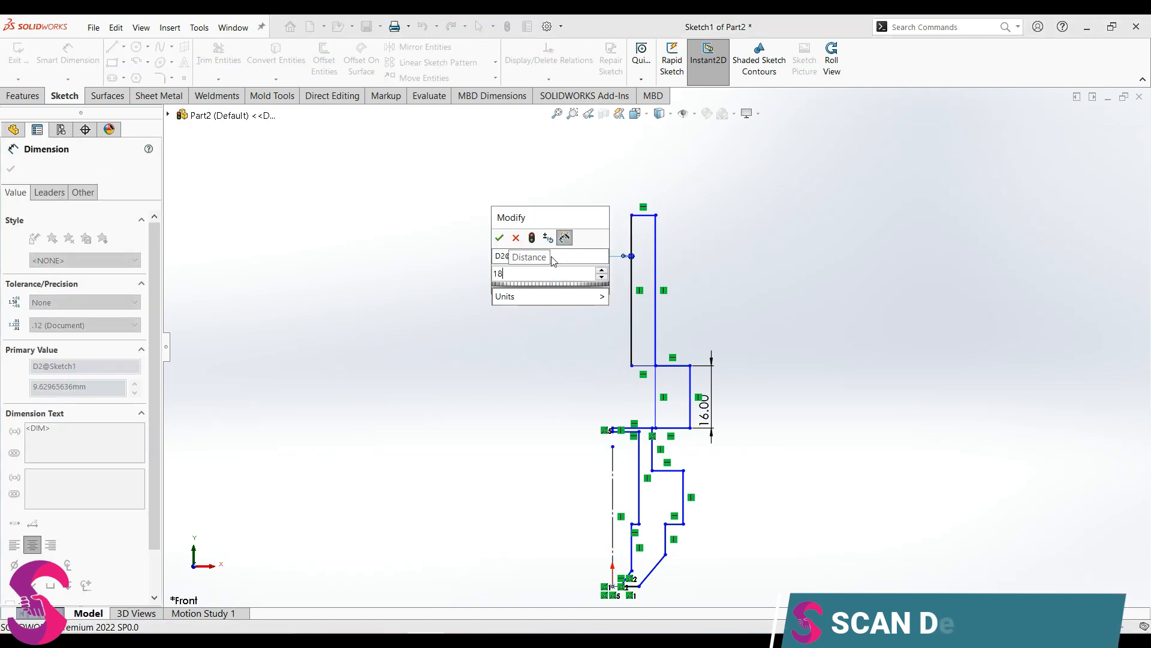
pyautogui.press('Return')
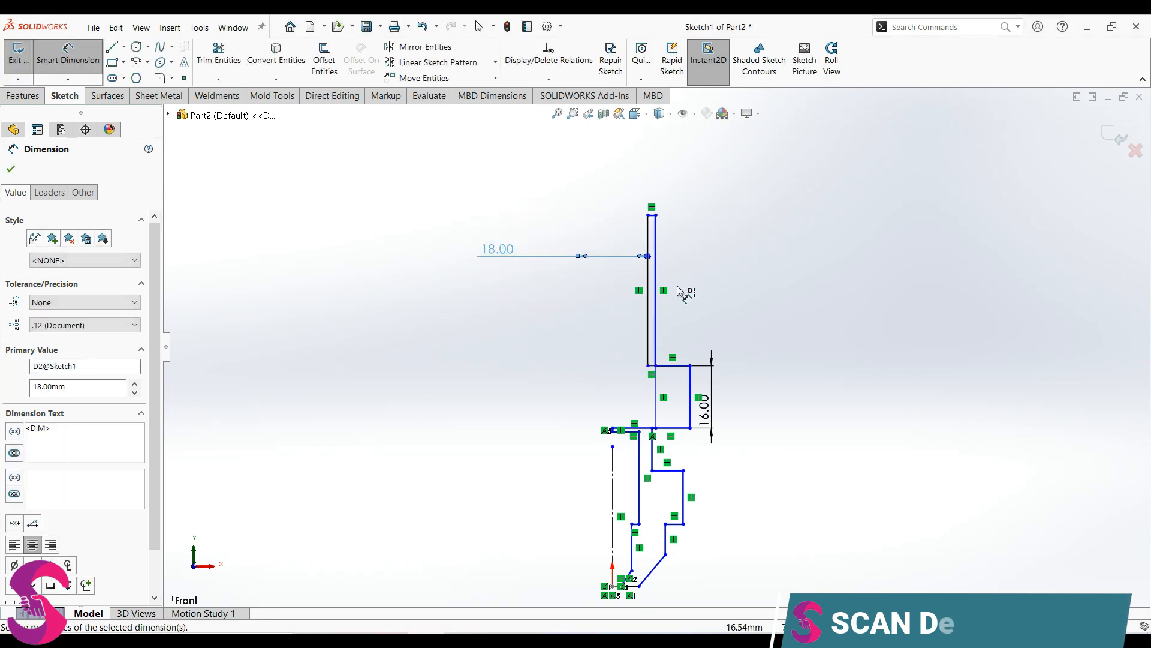
# Dimension the upper rectangle's outer vertical edge about the centerline as a 26 mm diameter
pyautogui.click(660, 281)
pyautogui.click(546, 331)
pyautogui.write('26')
pyautogui.press('Return')
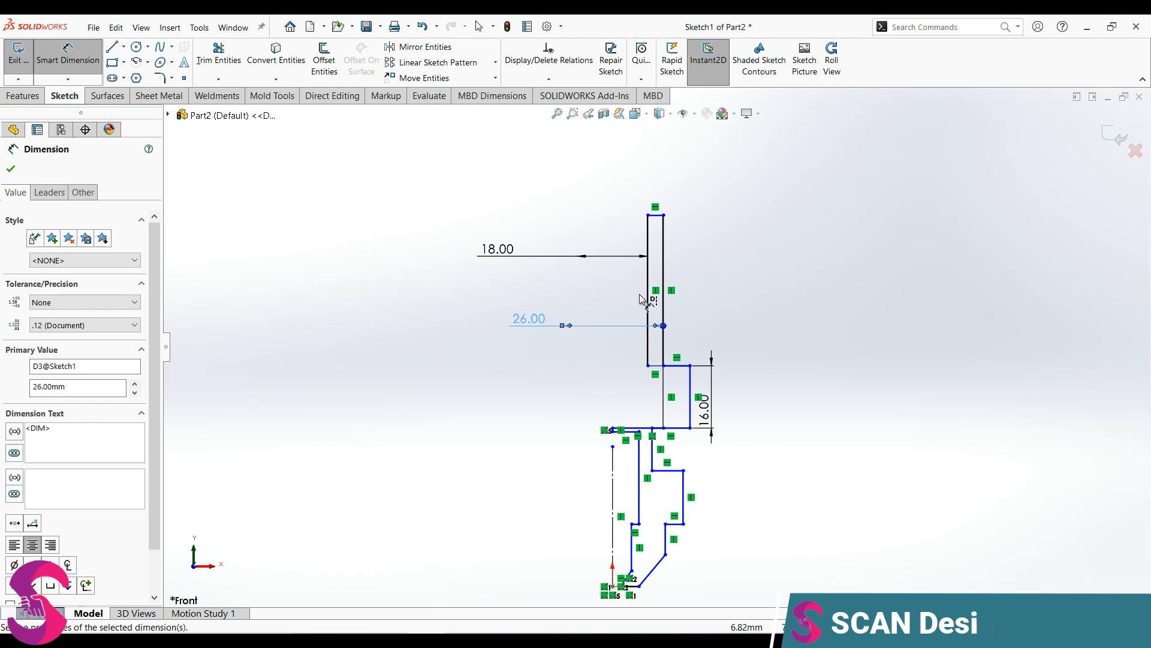
# Change the height dimension of the wide collar's outer edge to 18 mm
pyautogui.doubleClick(711, 418)
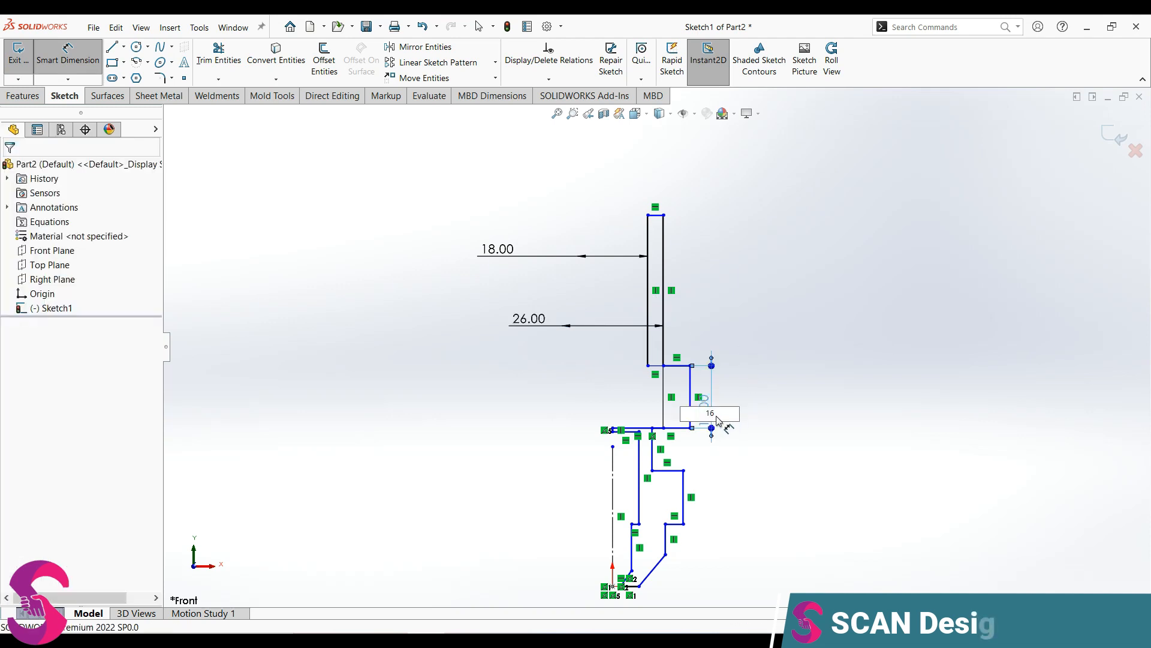
pyautogui.write('18')
pyautogui.press('Return')
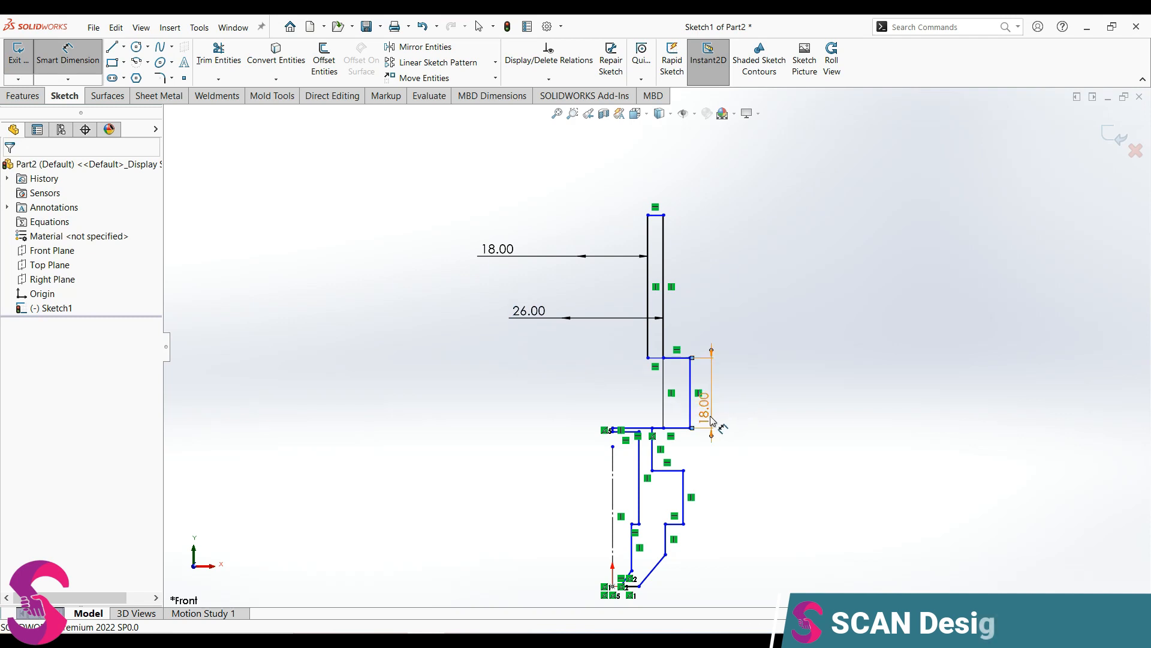
# Raise the horizontal line at the top of the inner profile by moving its endpoint upward along the axis
pyautogui.scroll(-5, 689, 423)
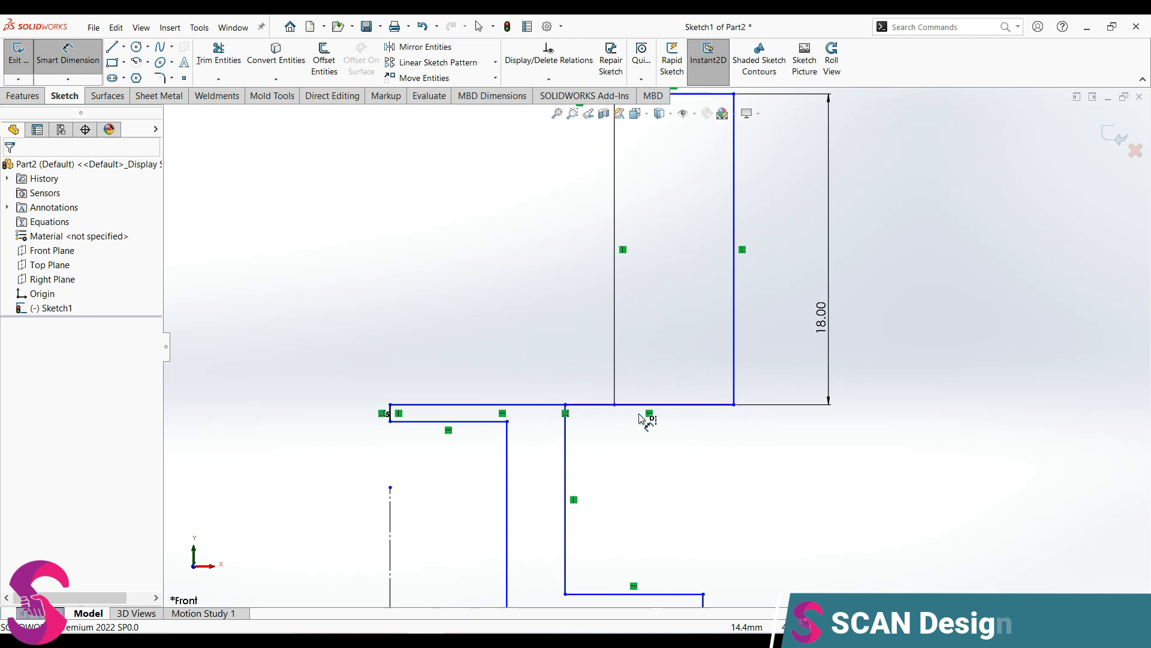
pyautogui.press('Escape')
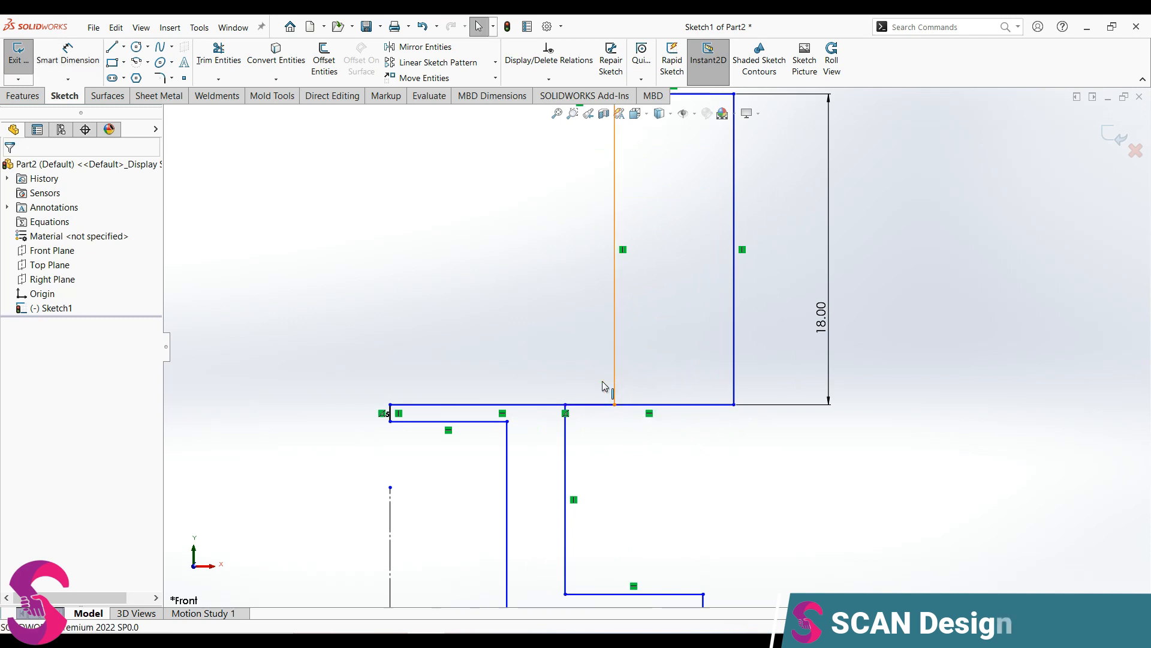
pyautogui.click(614, 380)
pyautogui.click(541, 370)
pyautogui.click(510, 405)
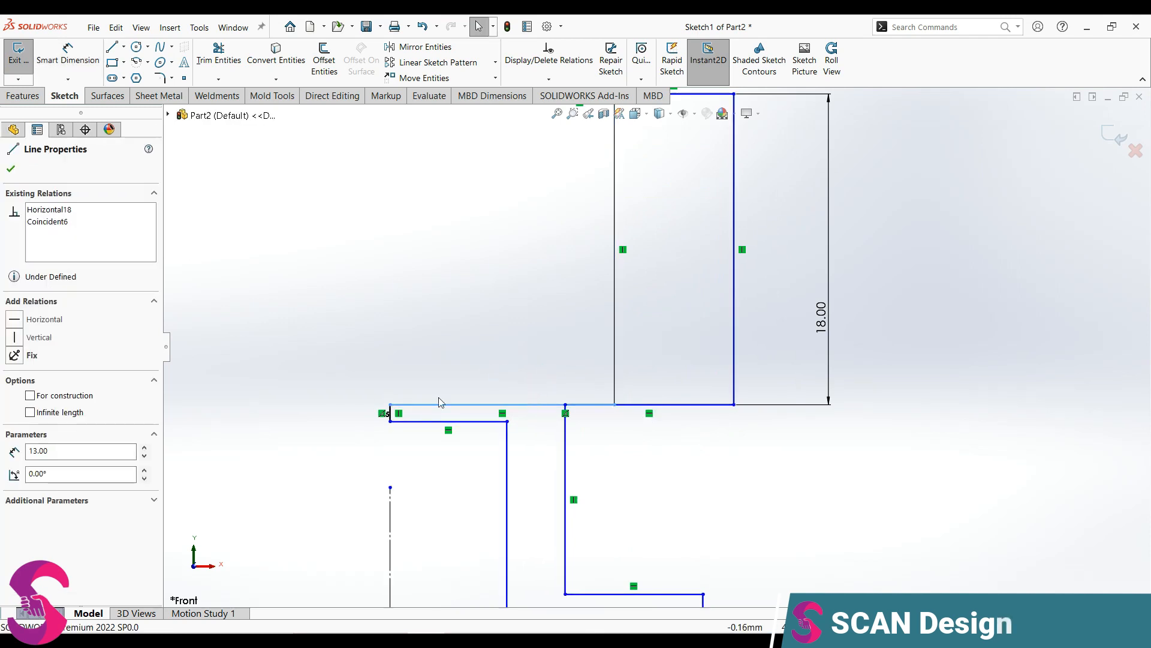
pyautogui.moveTo(390, 406); pyautogui.dragTo(390, 357)
# Delete the horizontal line along the bottom of the wide collar
pyautogui.click(584, 363)
pyautogui.click(583, 360)
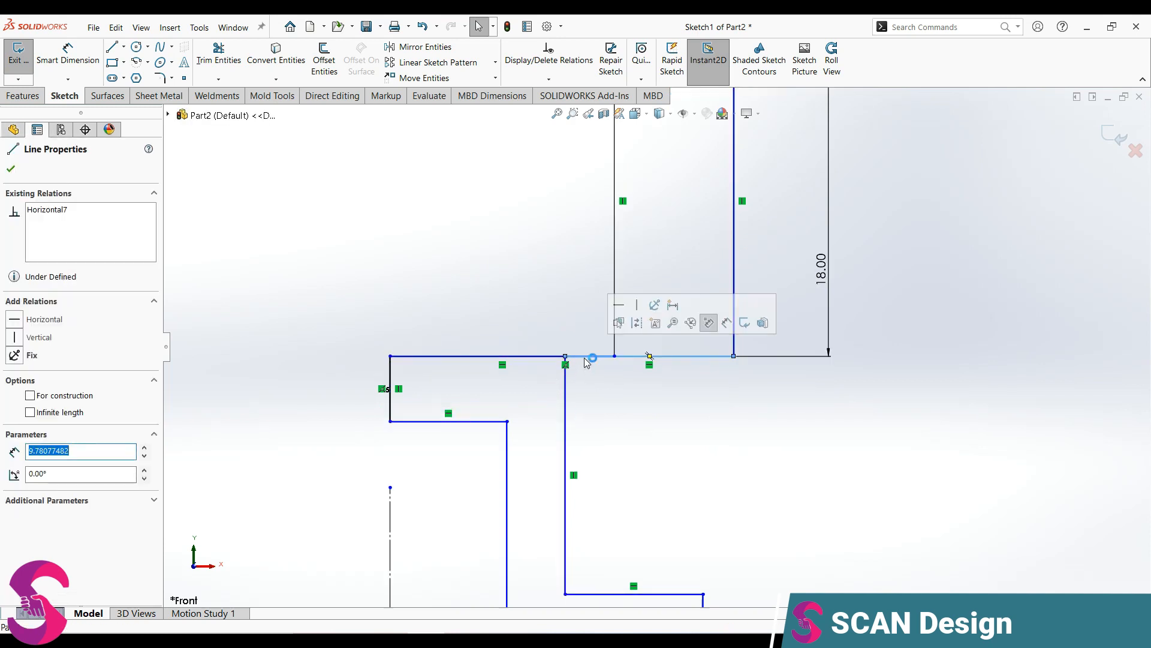
pyautogui.scroll(3, 640, 411)
pyautogui.scroll(1, 638, 408)
pyautogui.scroll(-2, 643, 261)
pyautogui.press('Delete')
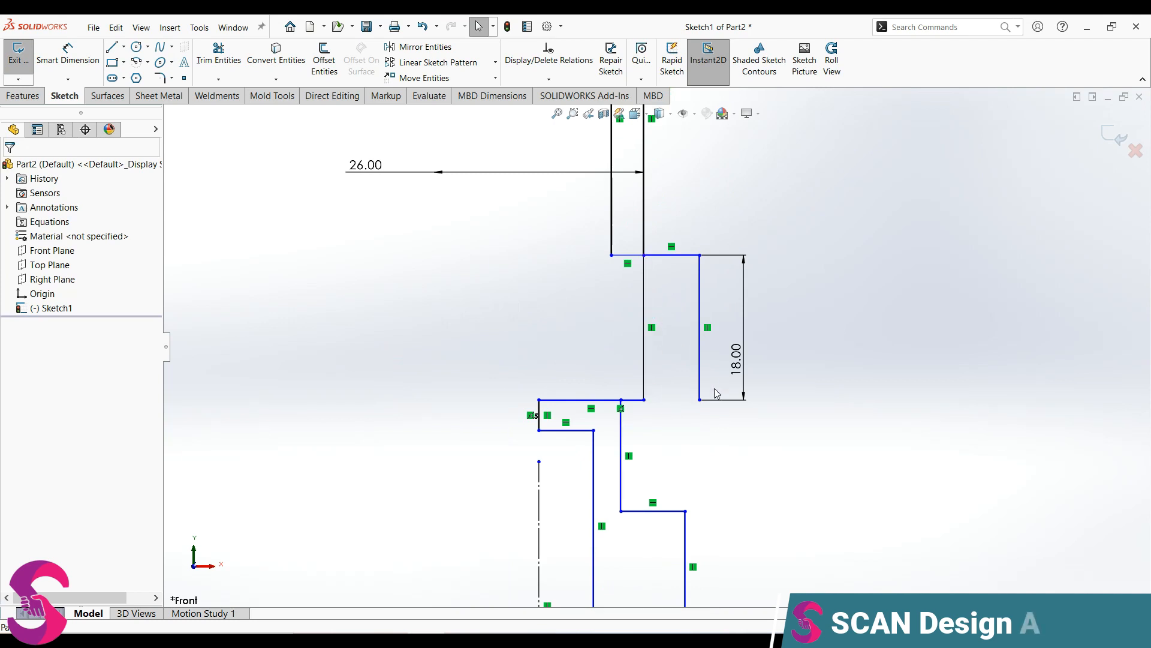
# Shift the outer vertical line below the collar outward and connect its upper end to the collar's lower outer corner with a line
pyautogui.moveTo(621, 409); pyautogui.dragTo(657, 400)
pyautogui.press('l')
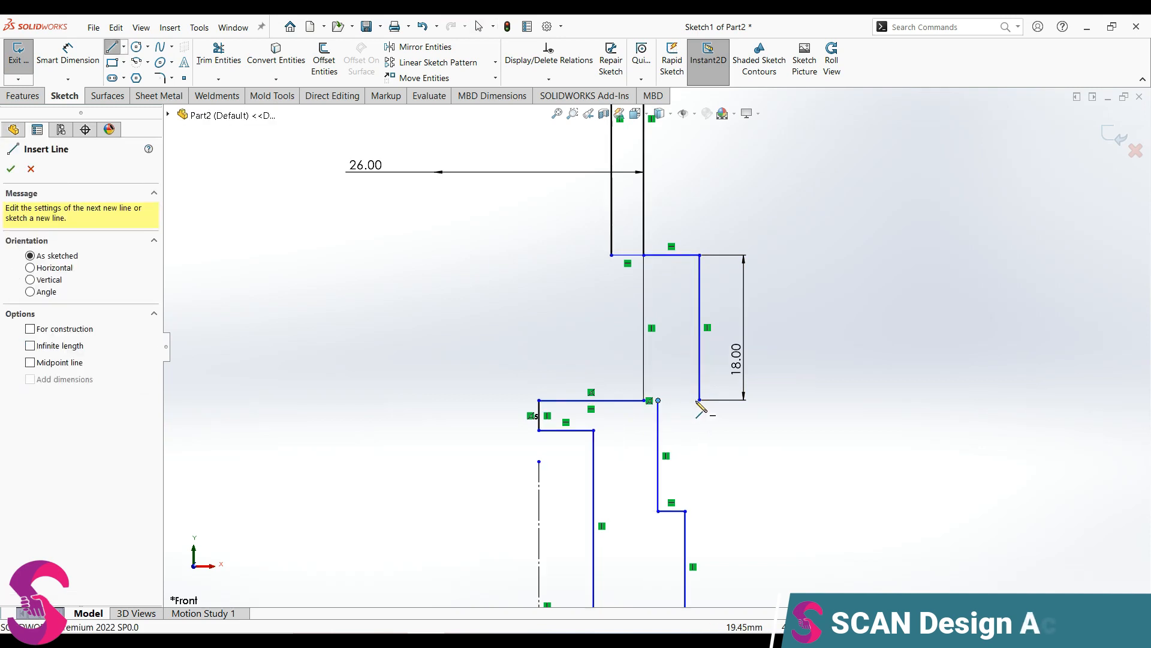
pyautogui.click(700, 400)
pyautogui.click(658, 400)
pyautogui.scroll(-3, 666, 414)
pyautogui.press('Escape')
# Chamfer the corner between the collar's bottom line and the vertical line below it with an angle-distance chamfer of 3 mm and 45°
pyautogui.click(171, 78)
pyautogui.click(180, 113)
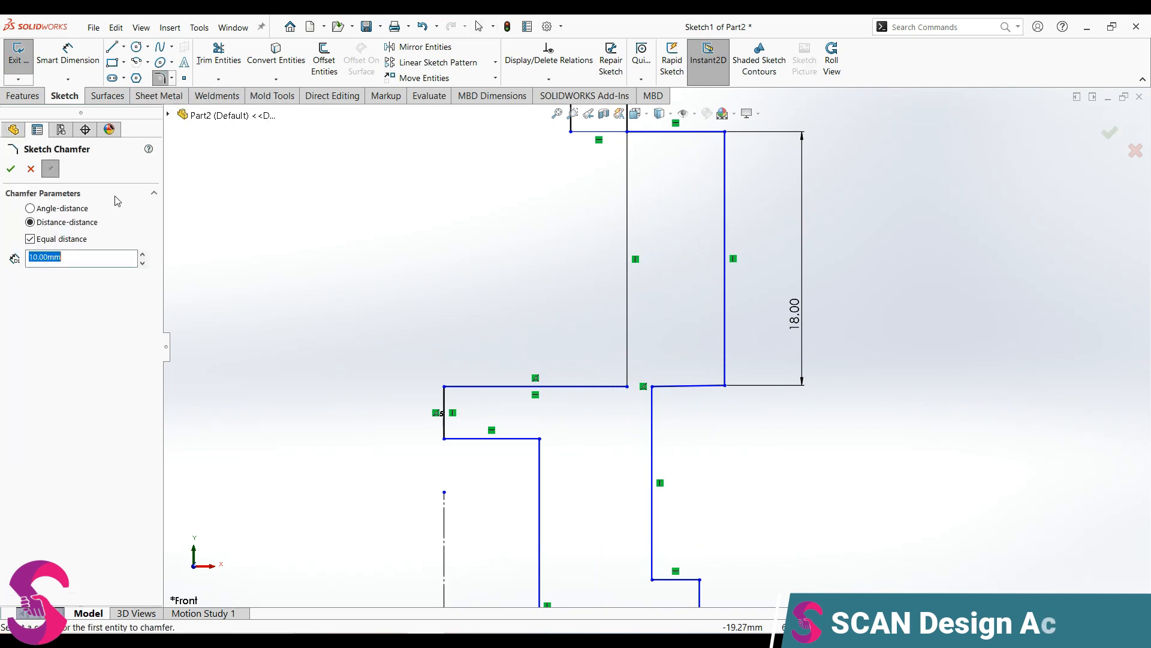
pyautogui.click(30, 208)
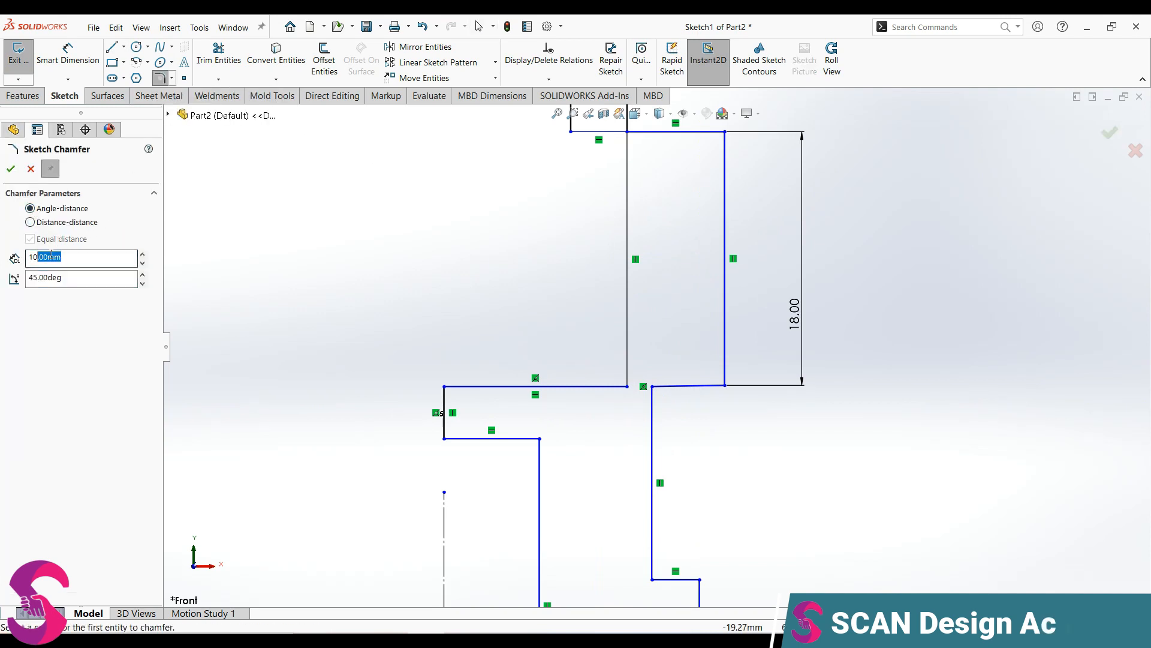
pyautogui.write('3')
pyautogui.press('Return')
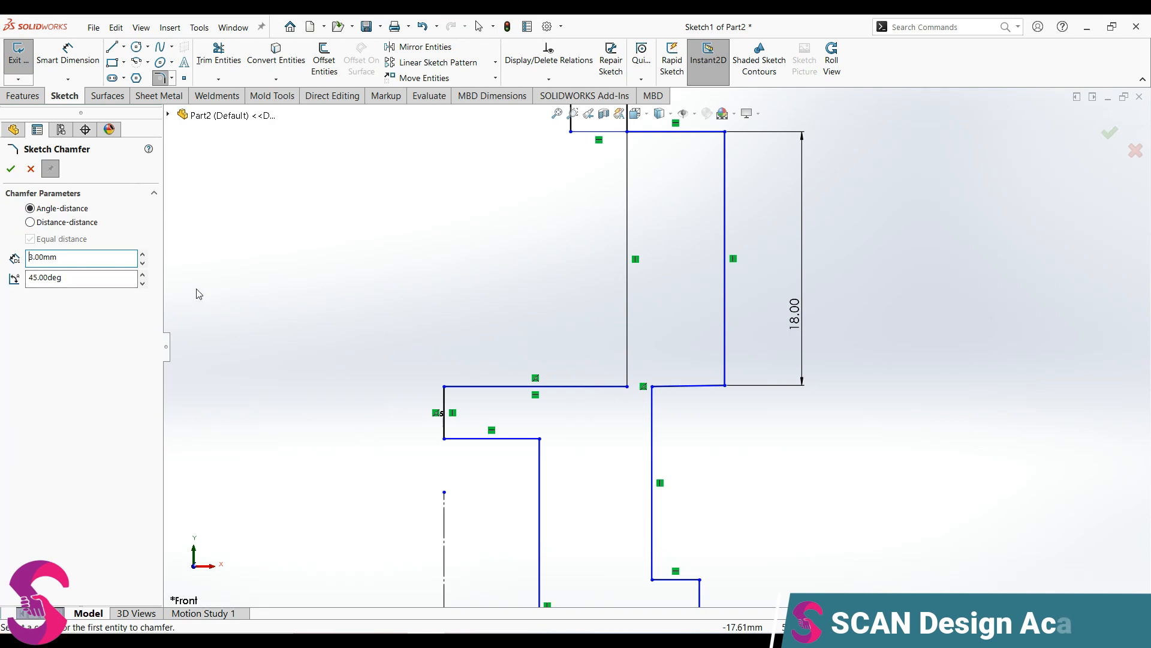
pyautogui.click(653, 388)
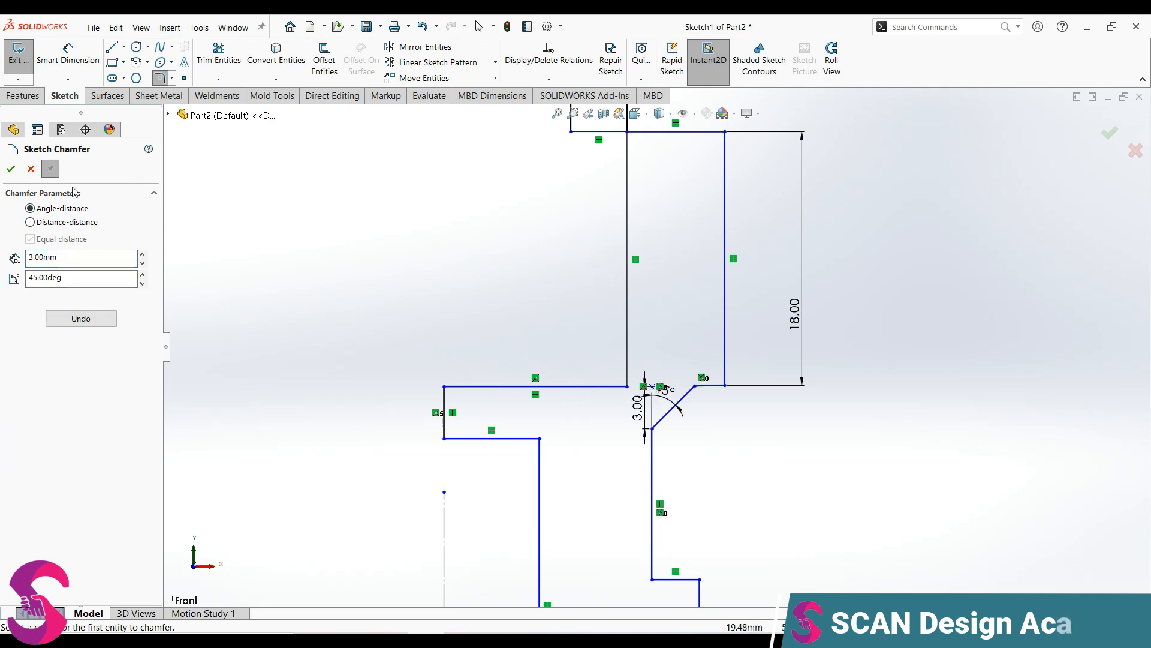
pyautogui.click(11, 169)
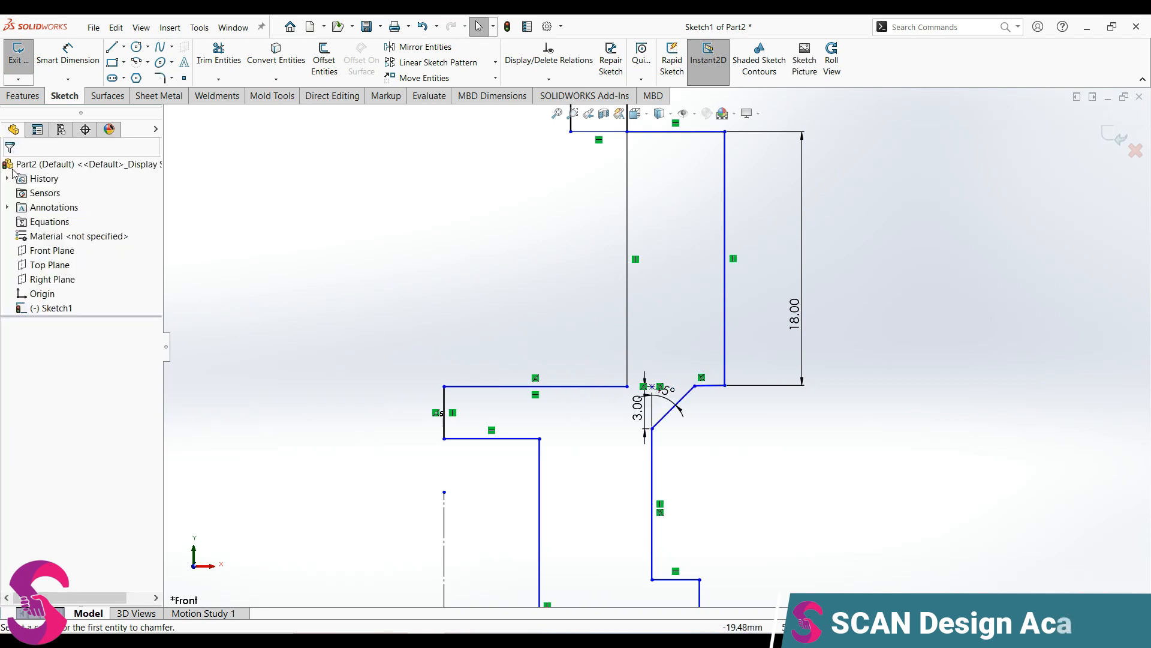
# Dimension the inner vertical line between the upper rectangle and the inner profile's top line to 16 mm
pyautogui.click(87, 66)
pyautogui.scroll(2, 624, 440)
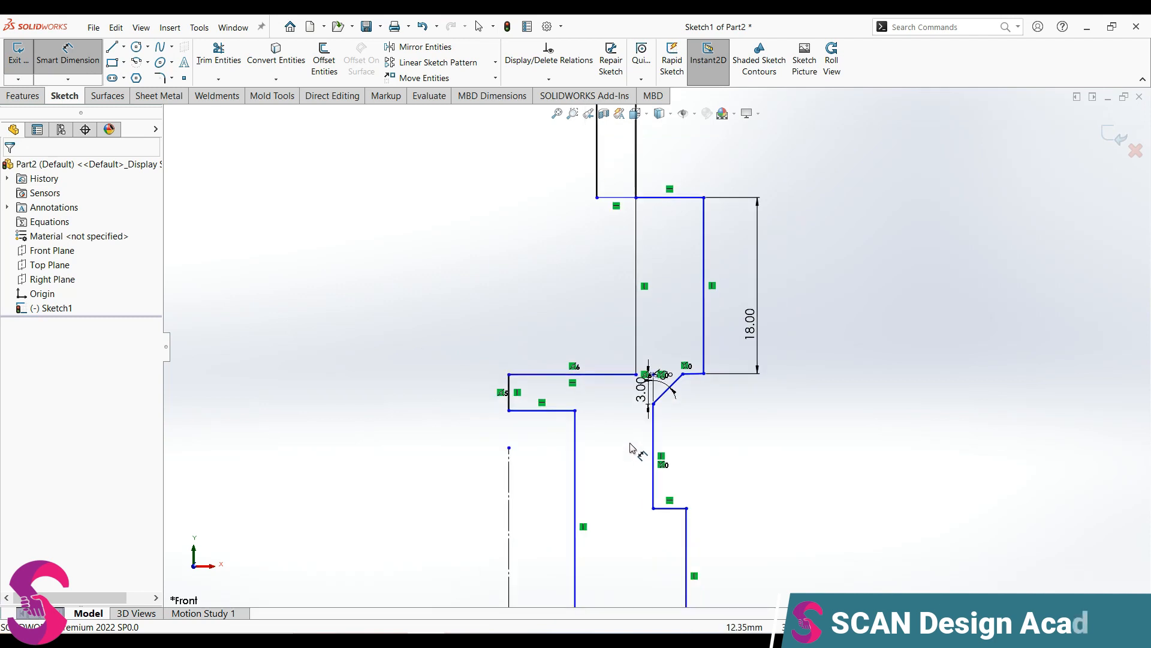
pyautogui.click(637, 326)
pyautogui.click(720, 304)
pyautogui.write('16')
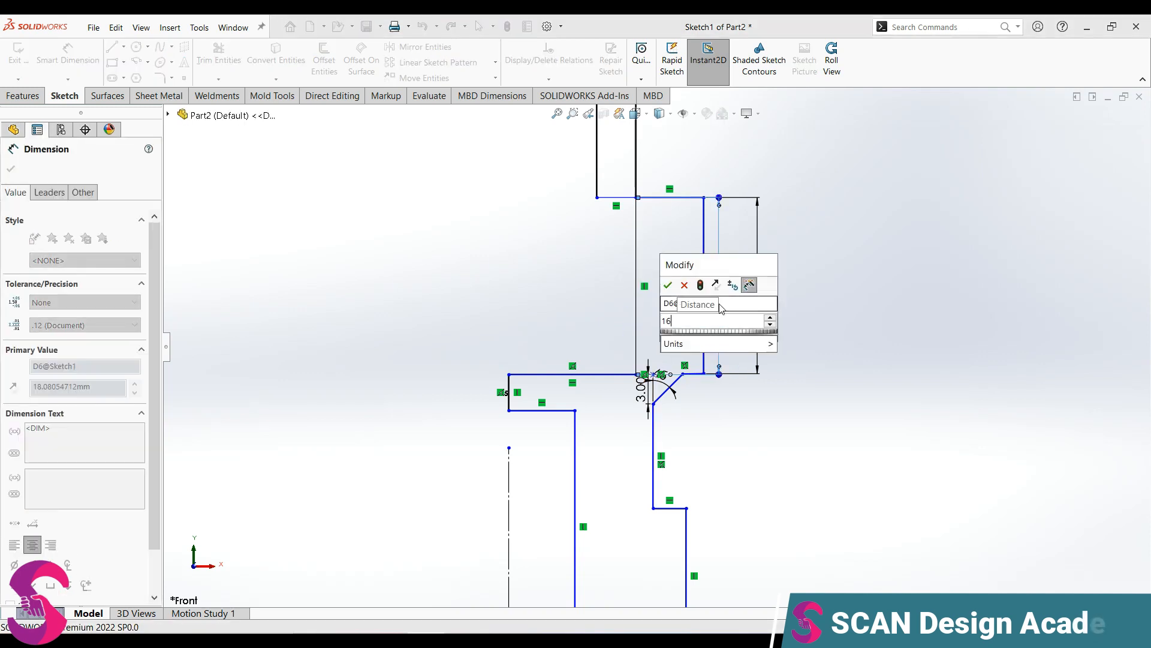
pyautogui.press('Return')
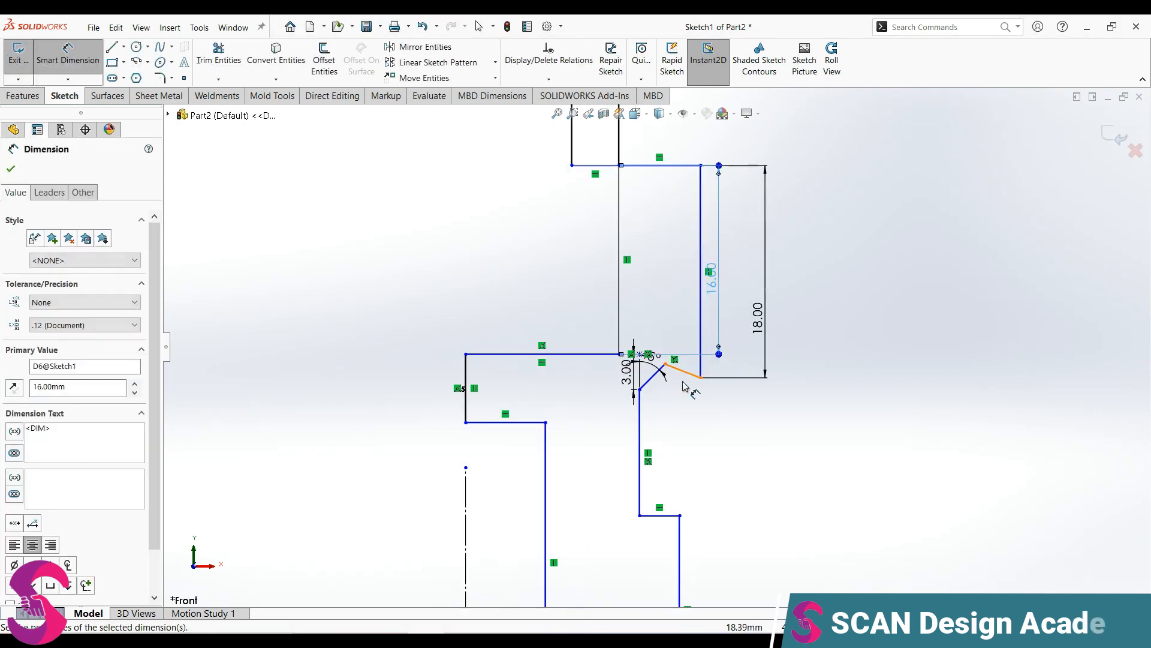
# Make the tilted line between the chamfer and the collar horizontal and delete the chamfer's conflicting intersection relation
pyautogui.press('Escape')
pyautogui.click(691, 370)
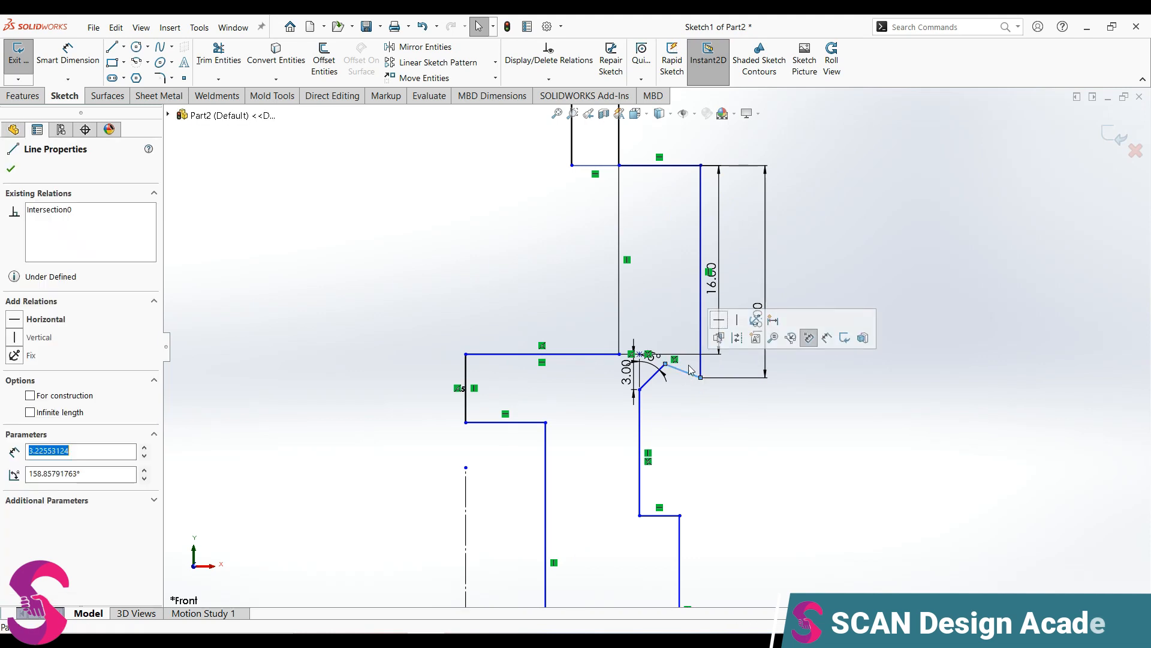
pyautogui.click(719, 320)
pyautogui.press('Escape')
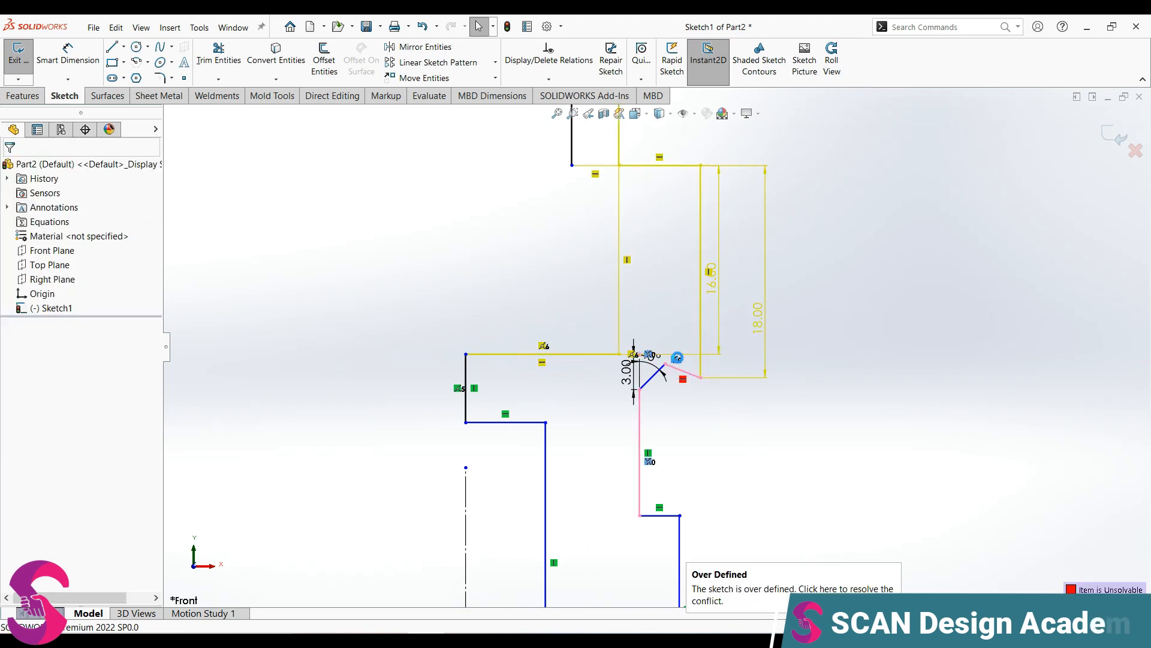
pyautogui.press('Delete')
# Dimension the vertical distance from the collar's top edge to the first shoulder below the chamfer as 28 mm
pyautogui.scroll(-3, 658, 390)
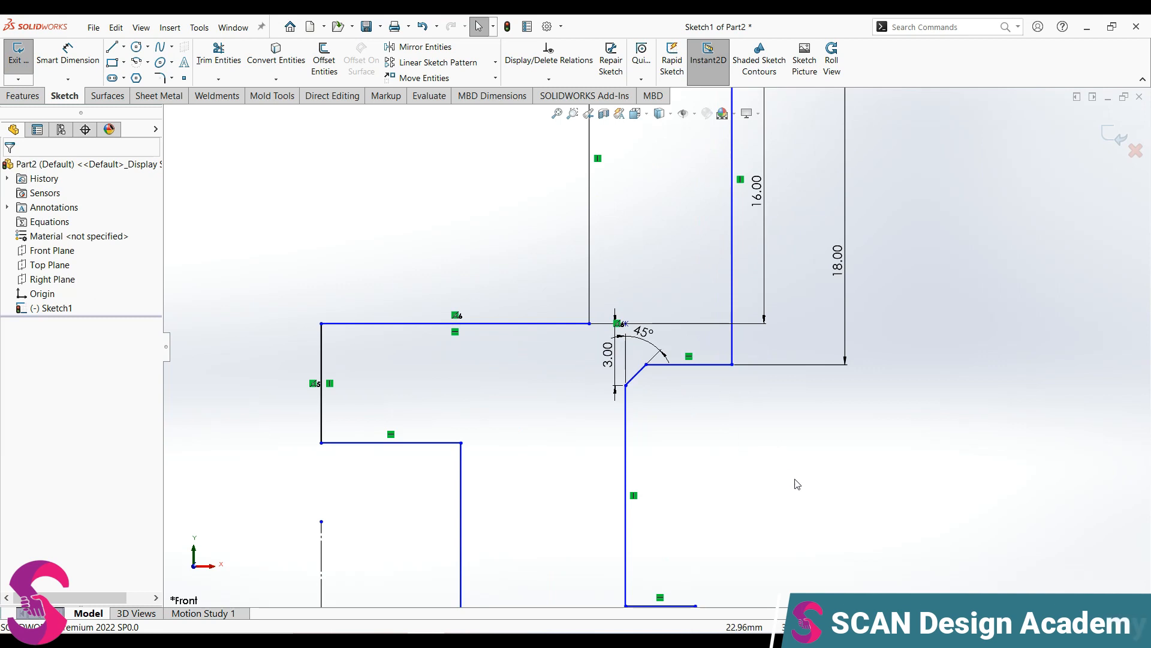
pyautogui.press('d')
pyautogui.scroll(2, 594, 358)
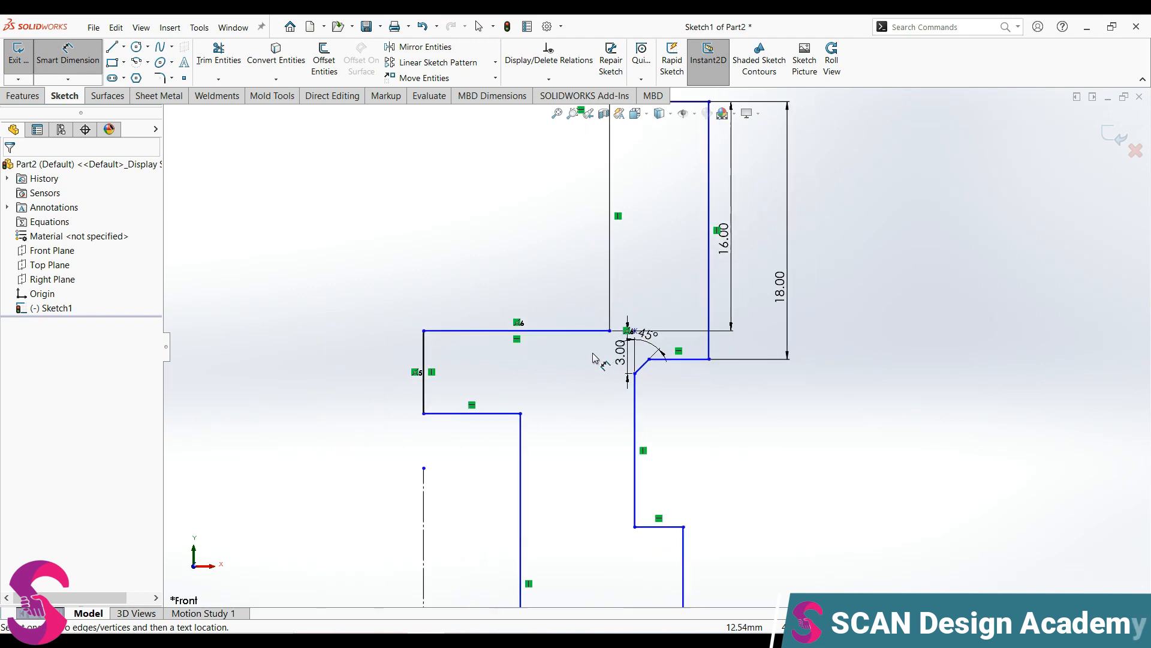
pyautogui.scroll(2, 637, 335)
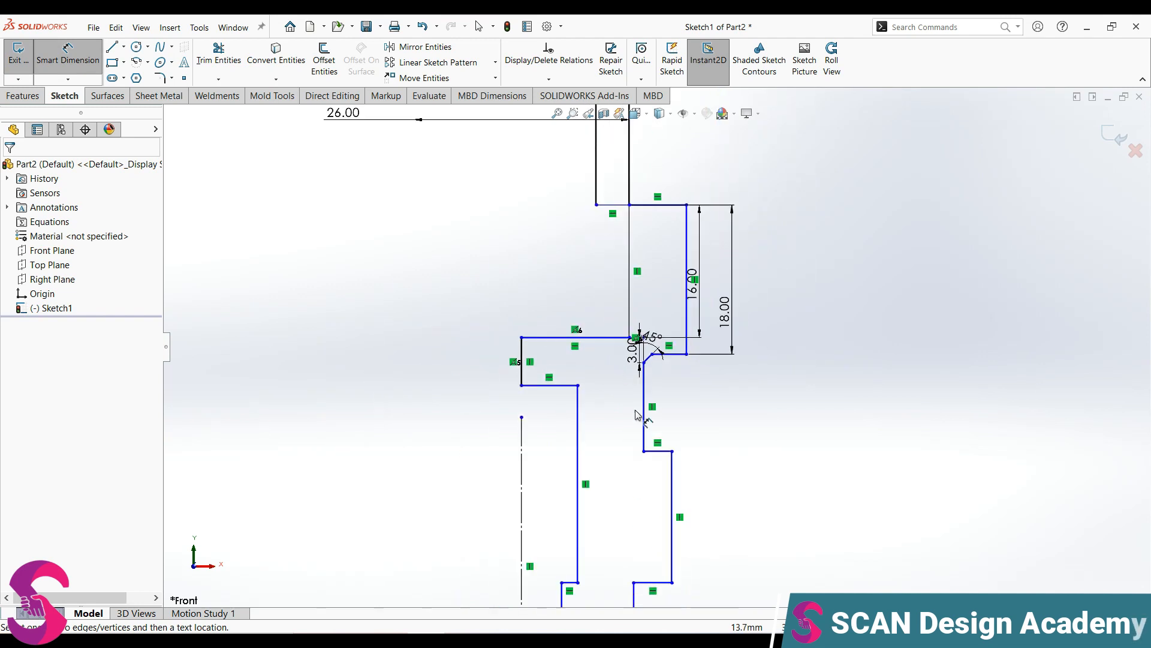
pyautogui.click(655, 452)
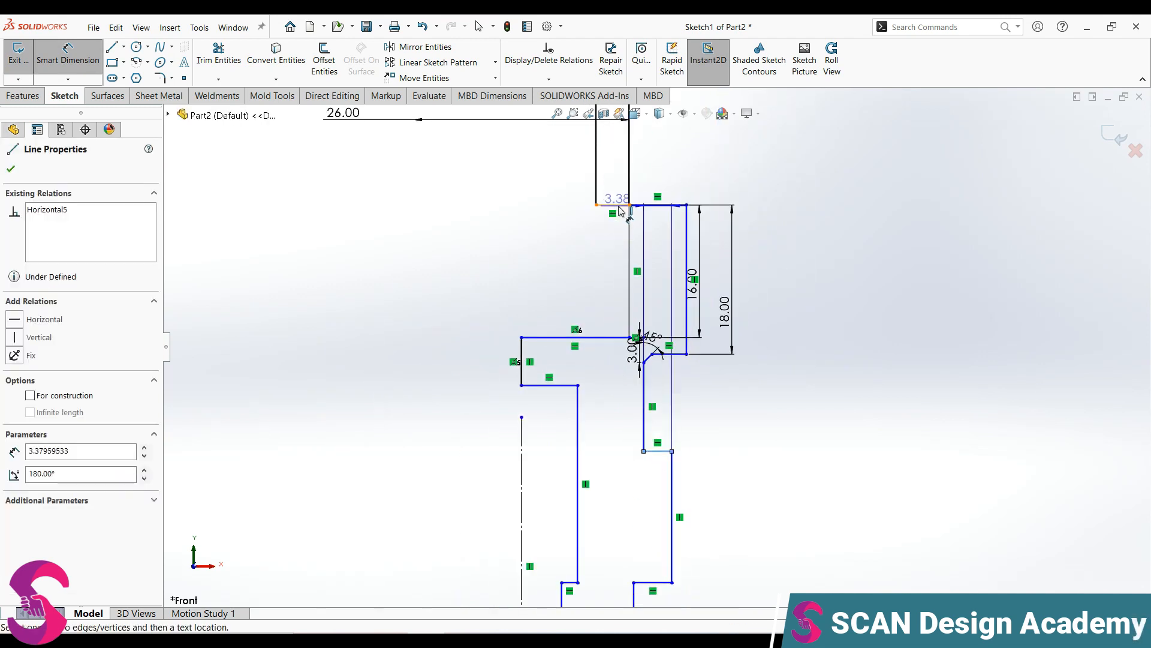
pyautogui.click(780, 326)
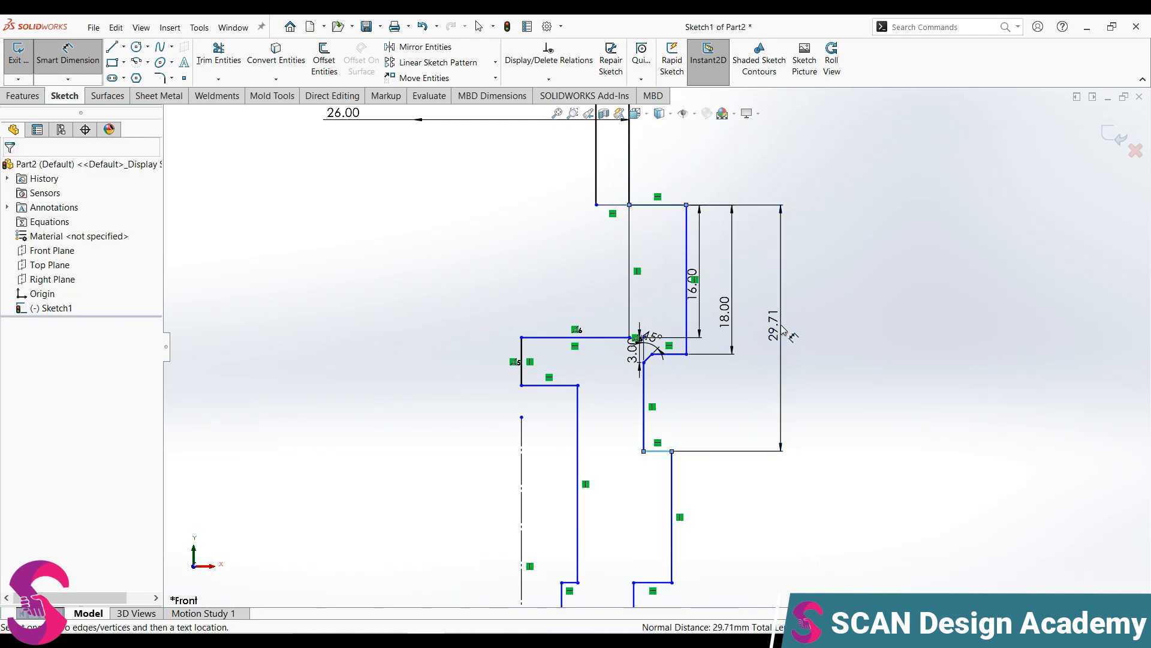
pyautogui.write('28')
pyautogui.press('Return')
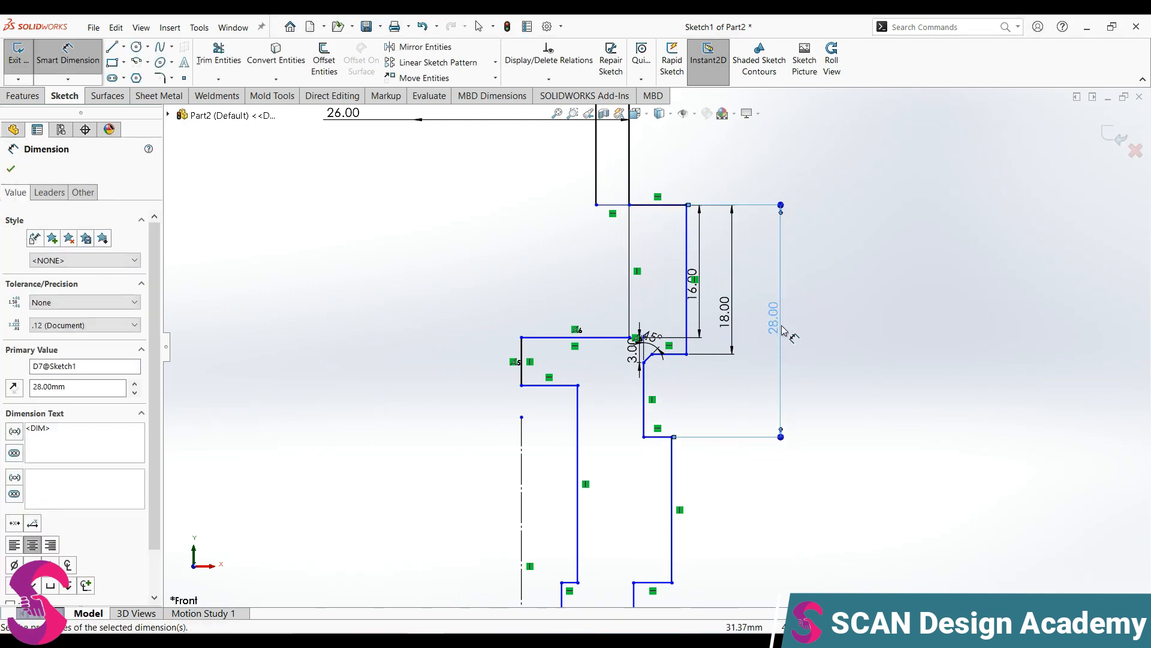
# Dimension the vertical distance from the collar's top edge to the lower shoulder of the next outer step as 48 mm
pyautogui.scroll(3, 774, 354)
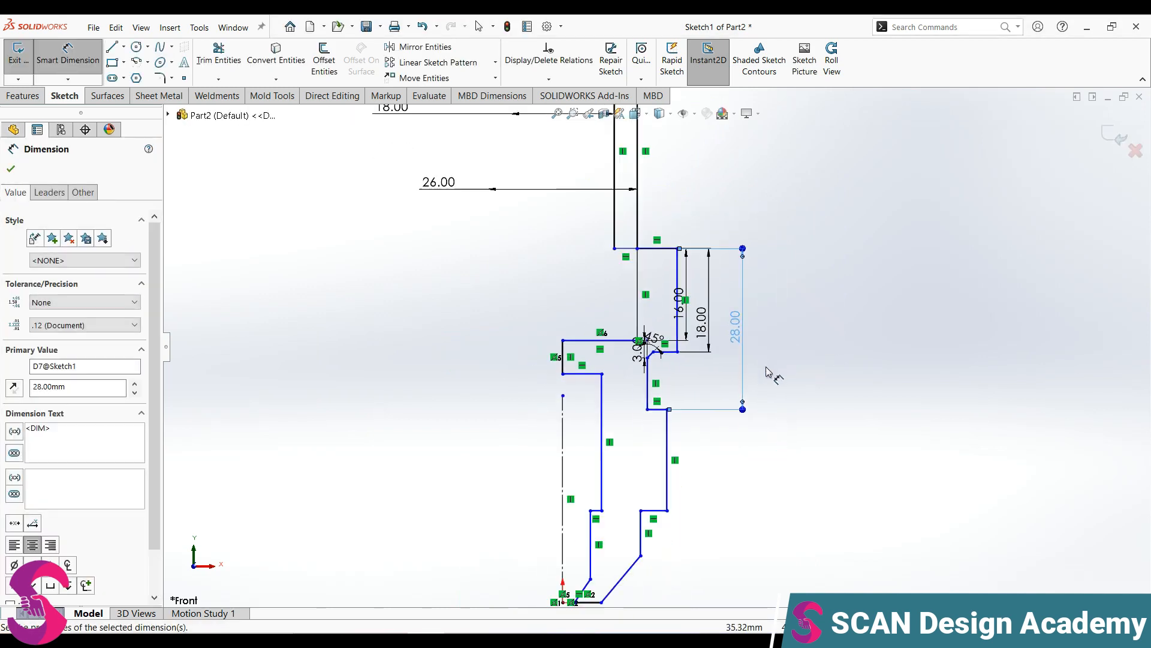
pyautogui.click(701, 482)
pyautogui.click(663, 264)
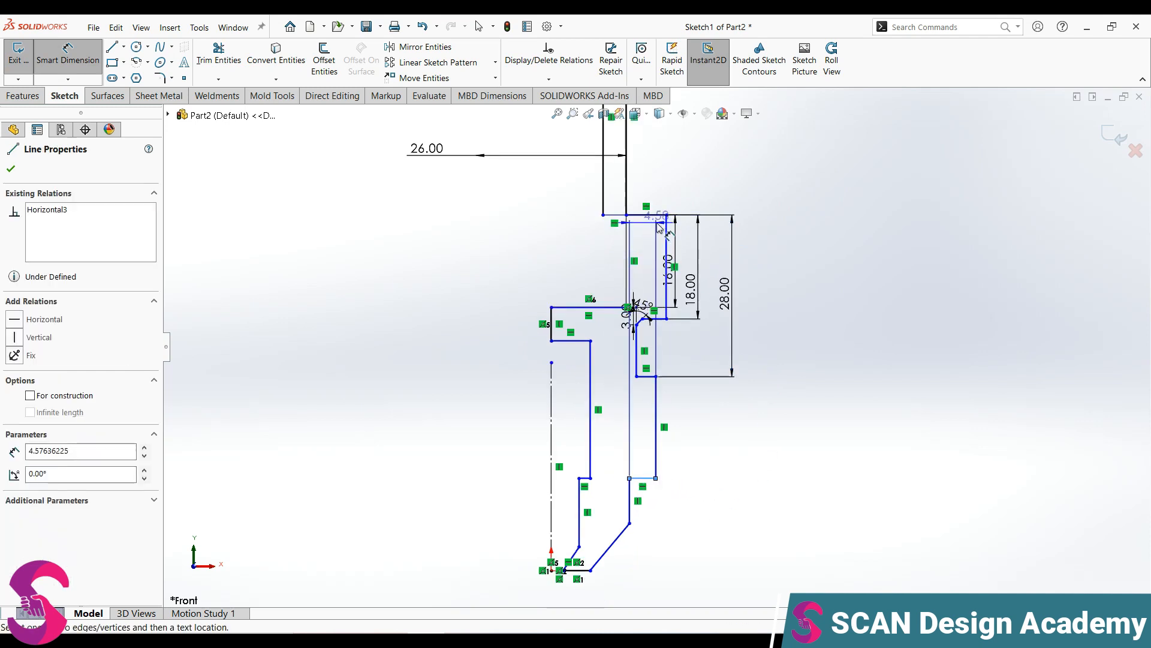
pyautogui.click(652, 214)
pyautogui.click(791, 294)
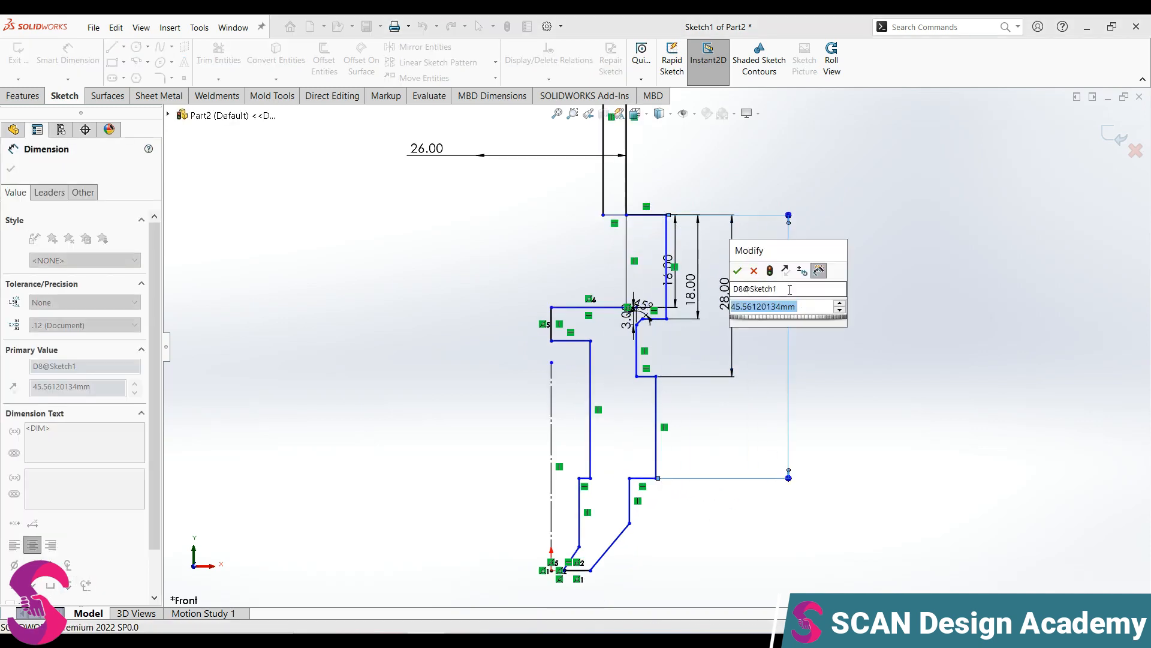
pyautogui.write('48')
pyautogui.press('Return')
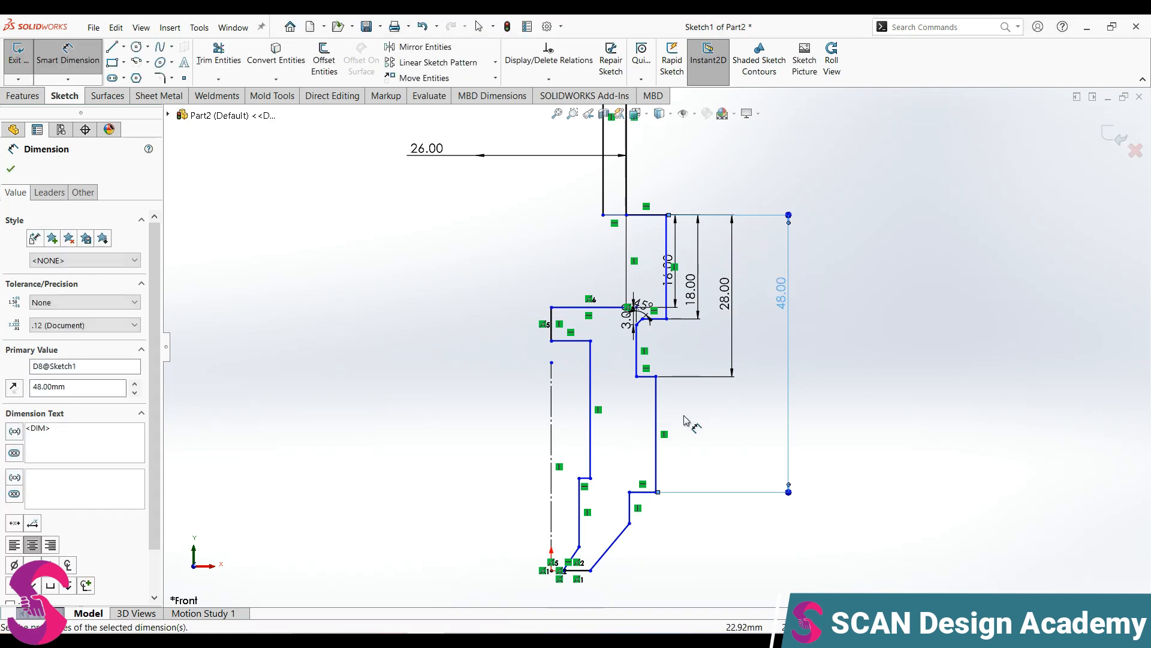
pyautogui.scroll(-2, 685, 419)
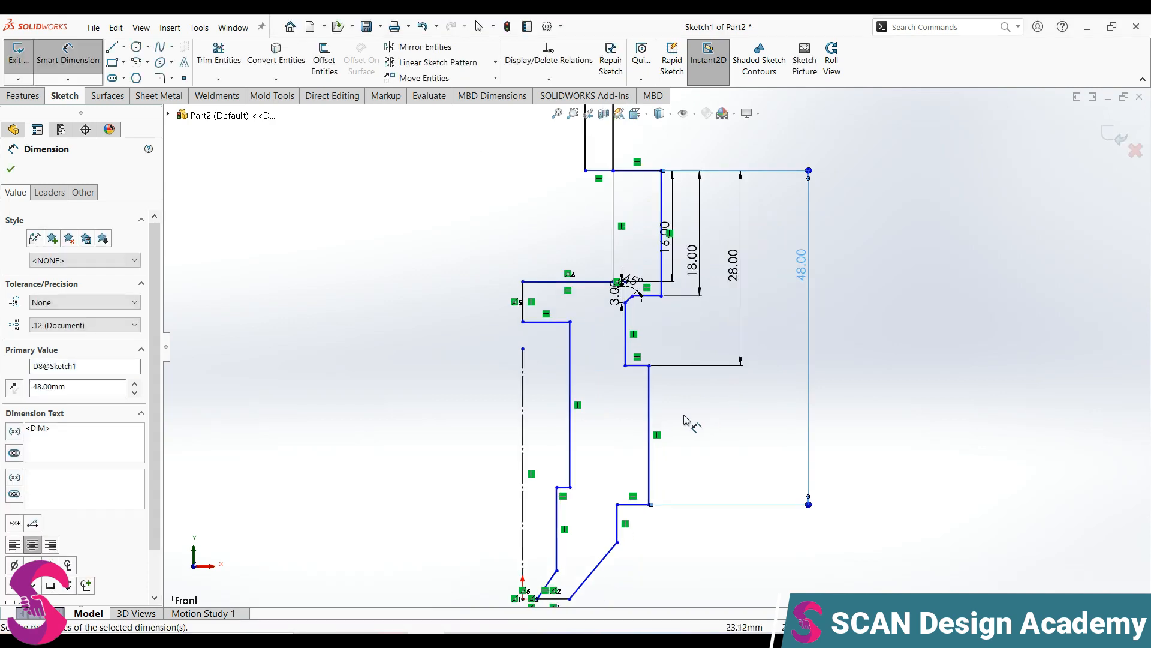
# Dimension the outer vertical line below the 28 mm shoulder as a 30 mm diameter about the centerline
pyautogui.click(649, 497)
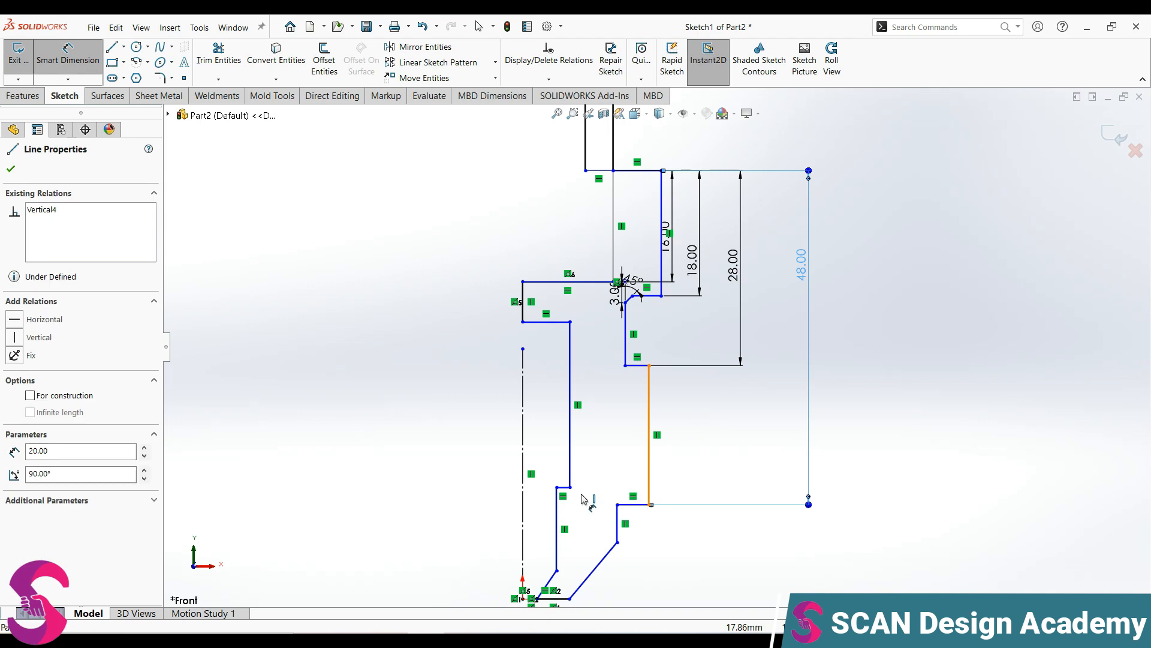
pyautogui.click(524, 490)
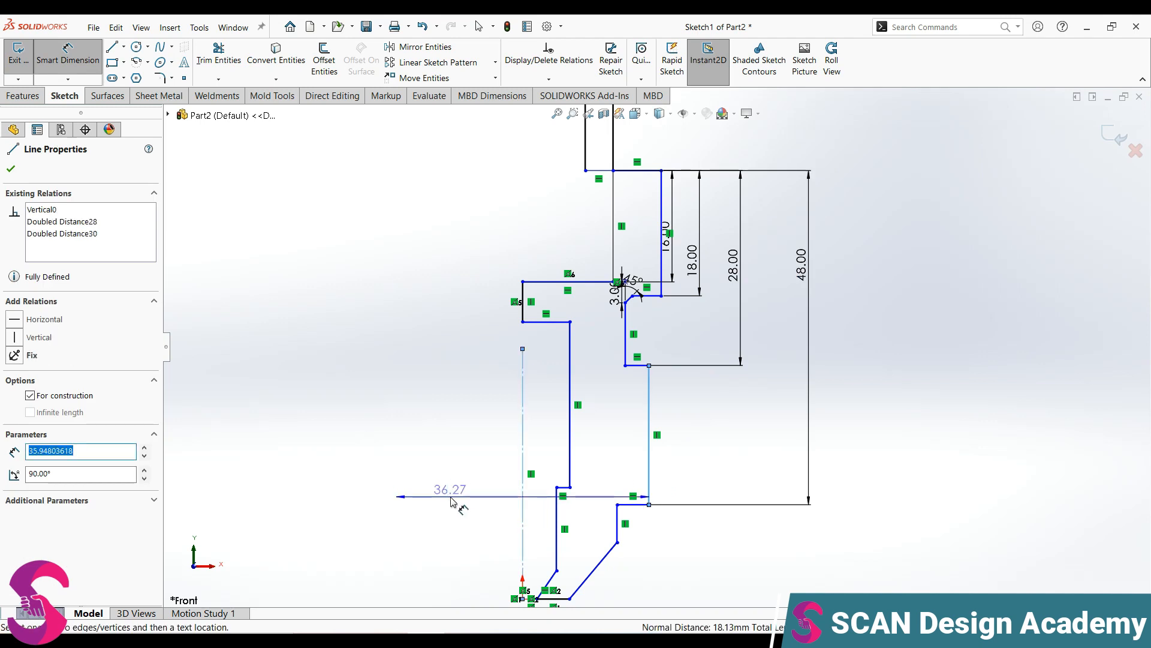
pyautogui.click(452, 501)
pyautogui.write('30')
pyautogui.press('Return')
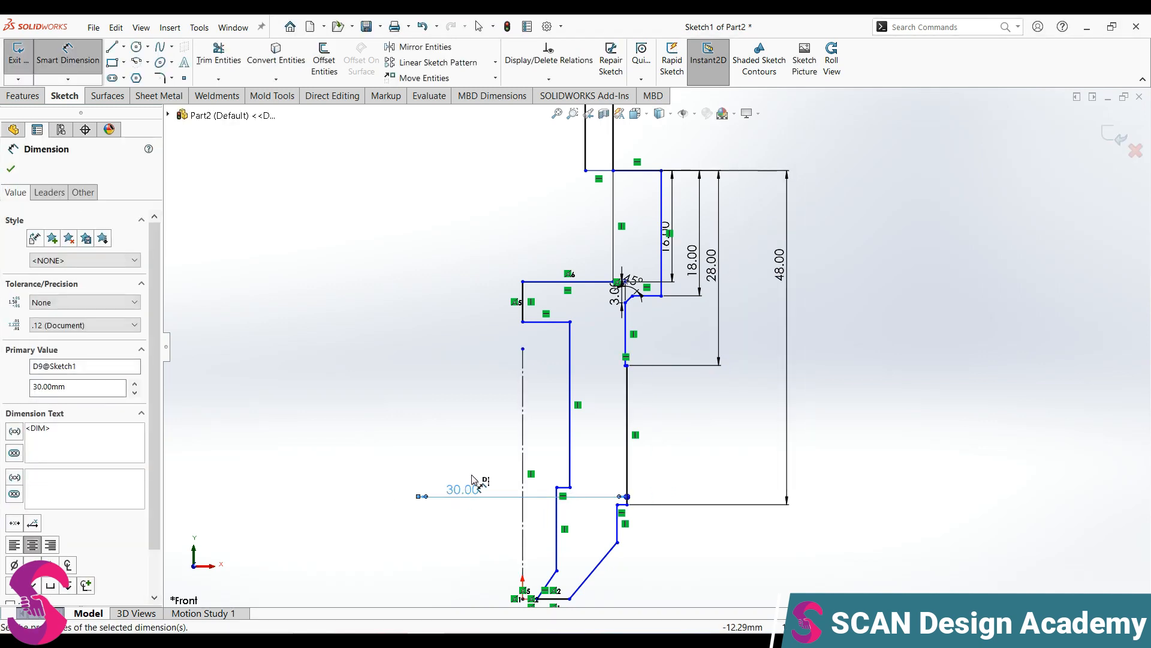
# Dimension the outer endpoint of the profile's bottom line as a 15.5 mm diameter about the centerline
pyautogui.scroll(4, 442, 484)
pyautogui.scroll(-4, 516, 480)
pyautogui.scroll(-1, 667, 439)
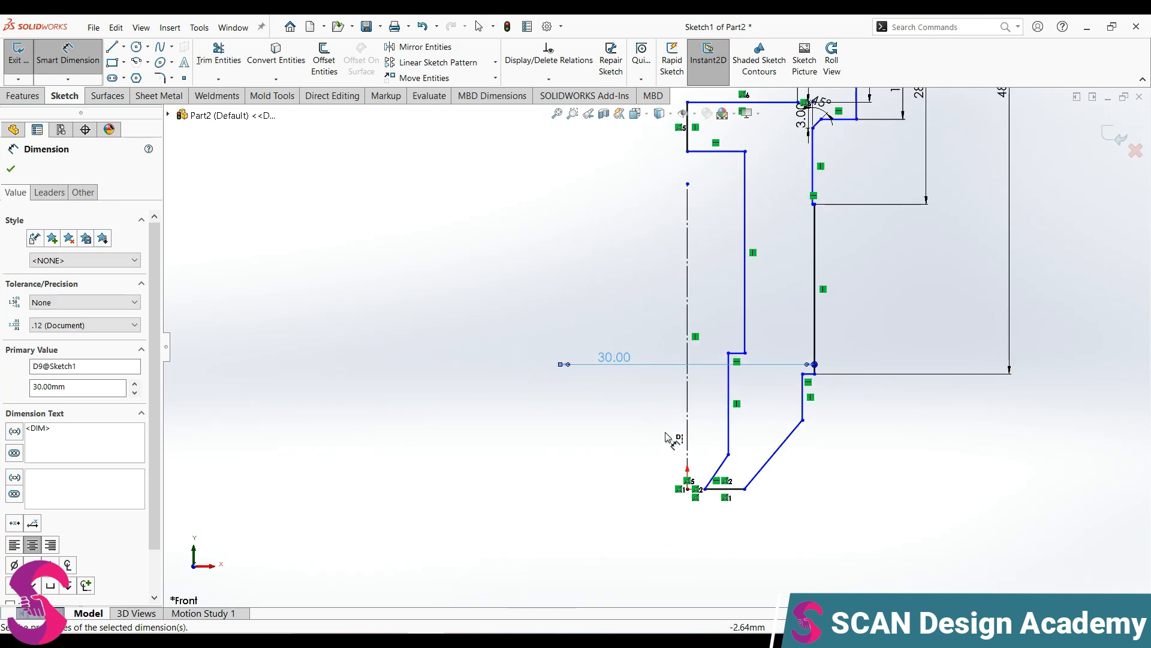
pyautogui.scroll(-2, 740, 480)
pyautogui.click(736, 471)
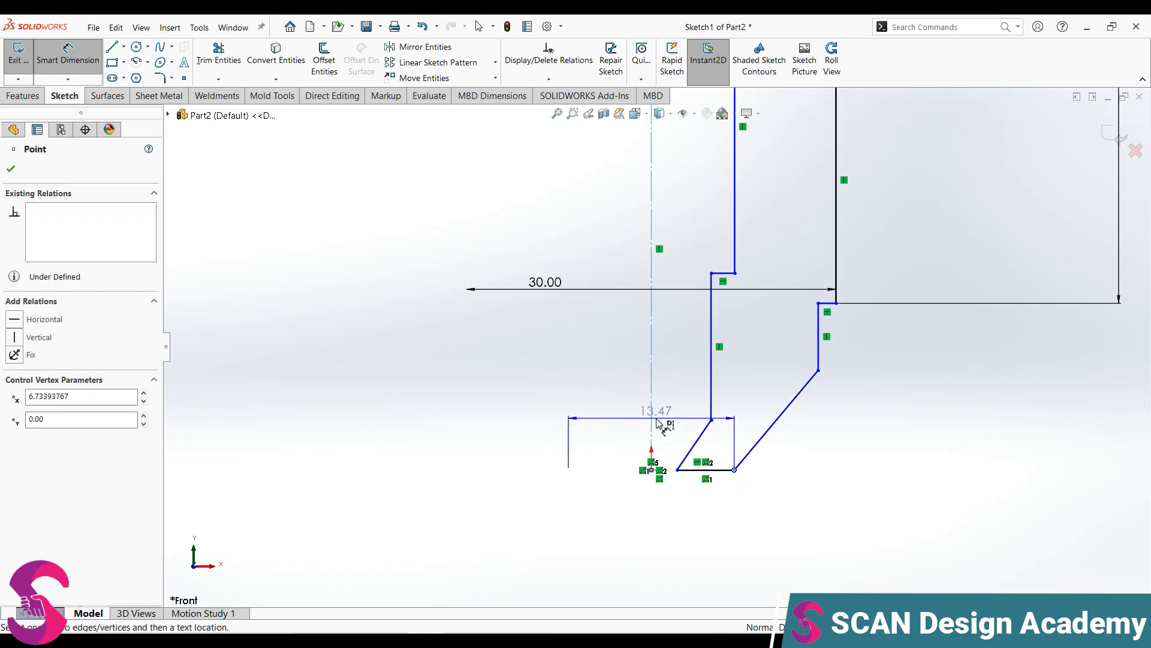
pyautogui.click(624, 451)
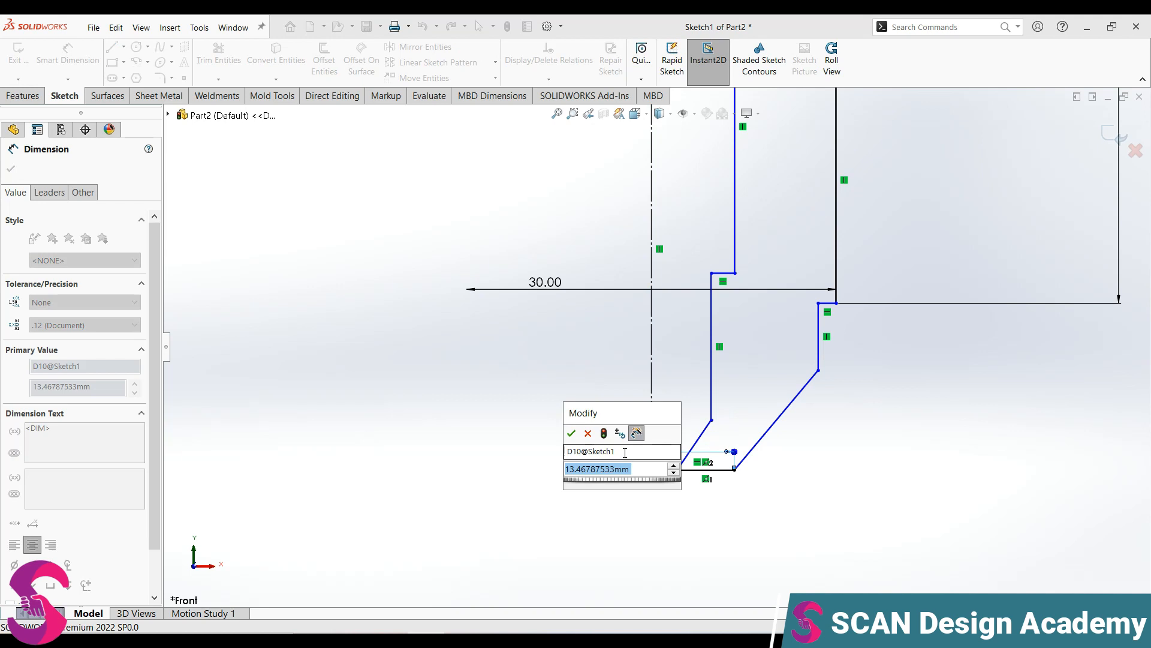
pyautogui.write('15.5')
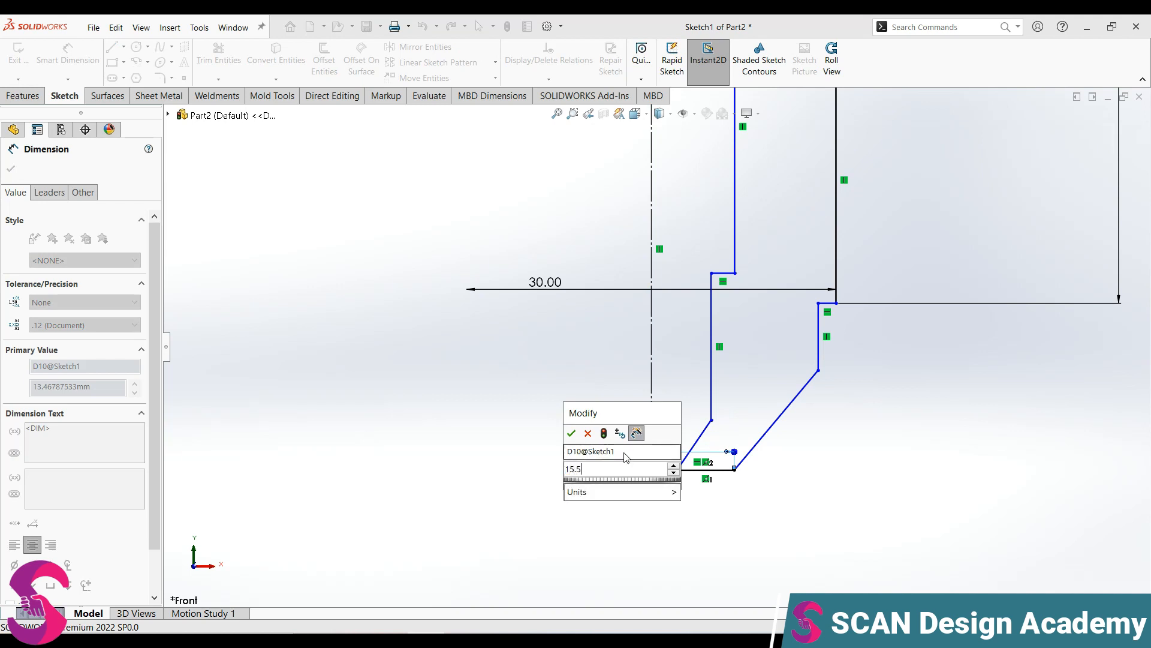
pyautogui.press('Return')
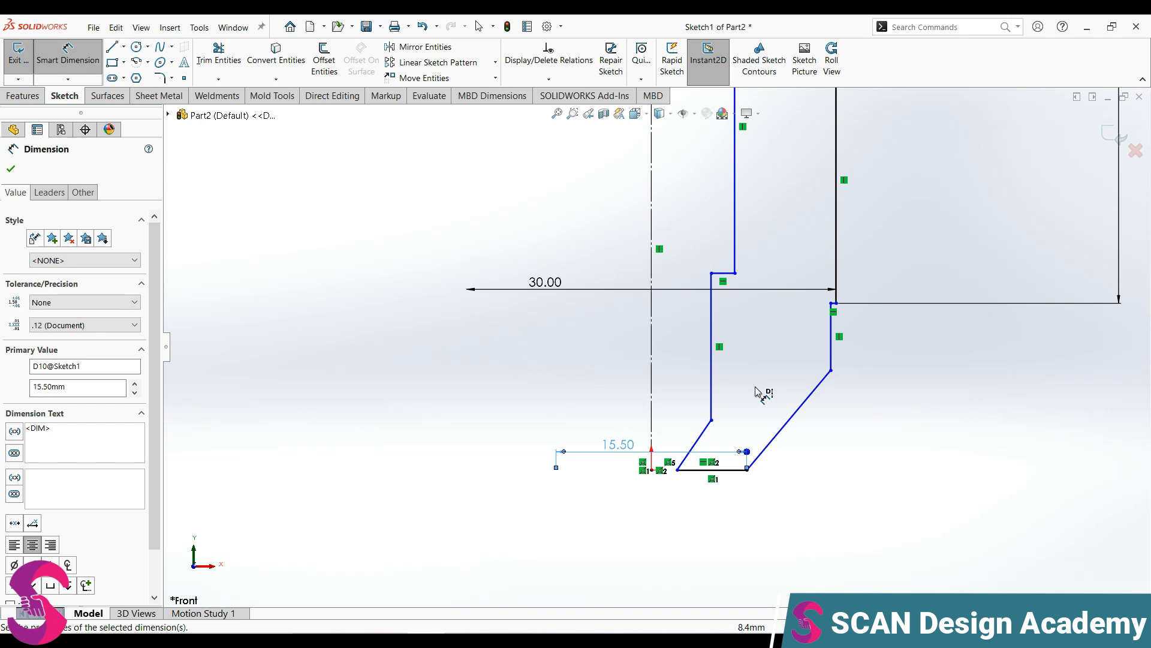
# Move the short vertical line below the 48 mm shoulder inward toward the centerline, widening that shoulder
pyautogui.scroll(-2, 773, 303)
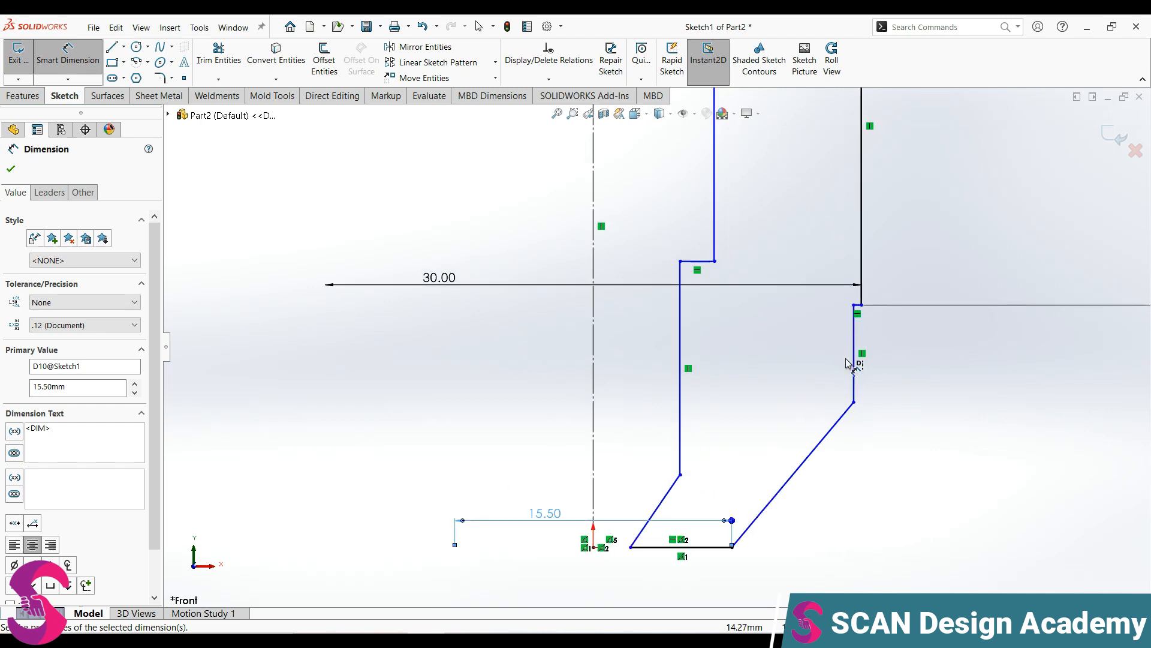
pyautogui.click(853, 402)
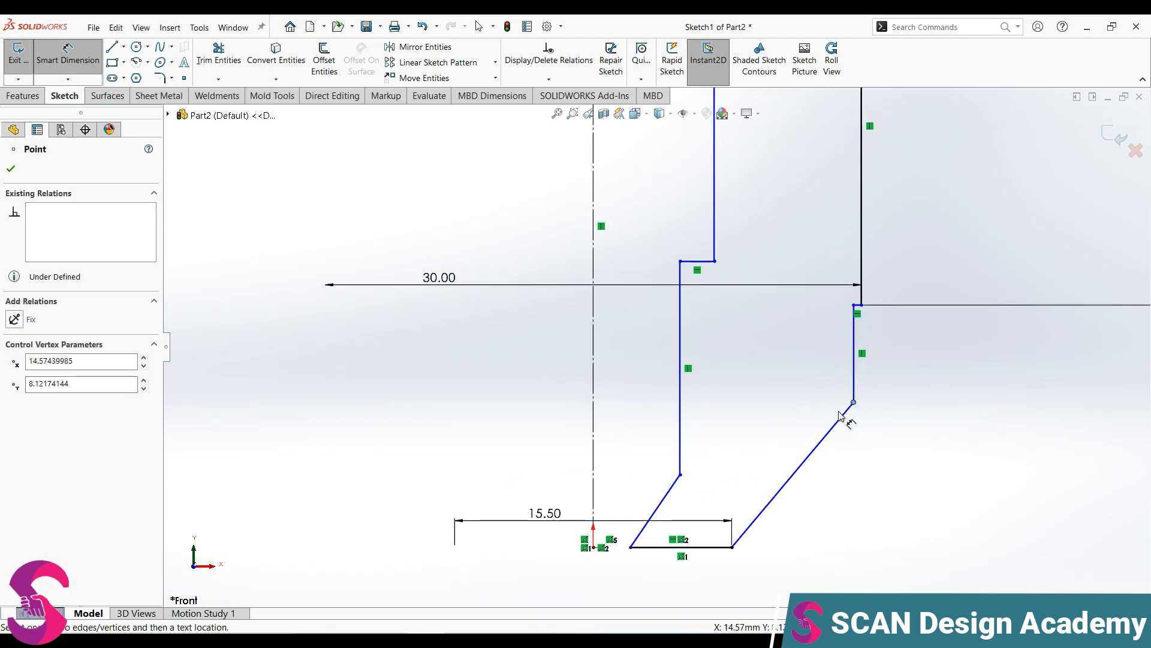
pyautogui.press('Escape')
pyautogui.moveTo(854, 402); pyautogui.dragTo(781, 401)
pyautogui.click(363, 172)
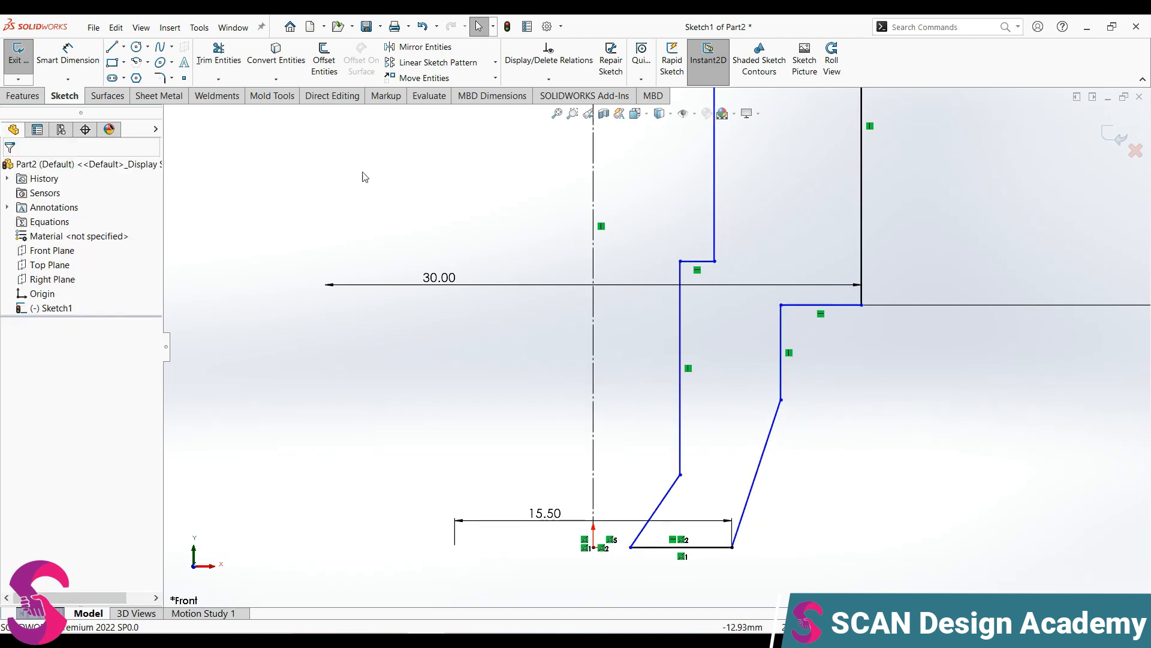
# Add an angle-distance sketch chamfer of 2 mm at 45° to the inside corner of the 48 mm shoulder
pyautogui.click(172, 80)
pyautogui.click(192, 108)
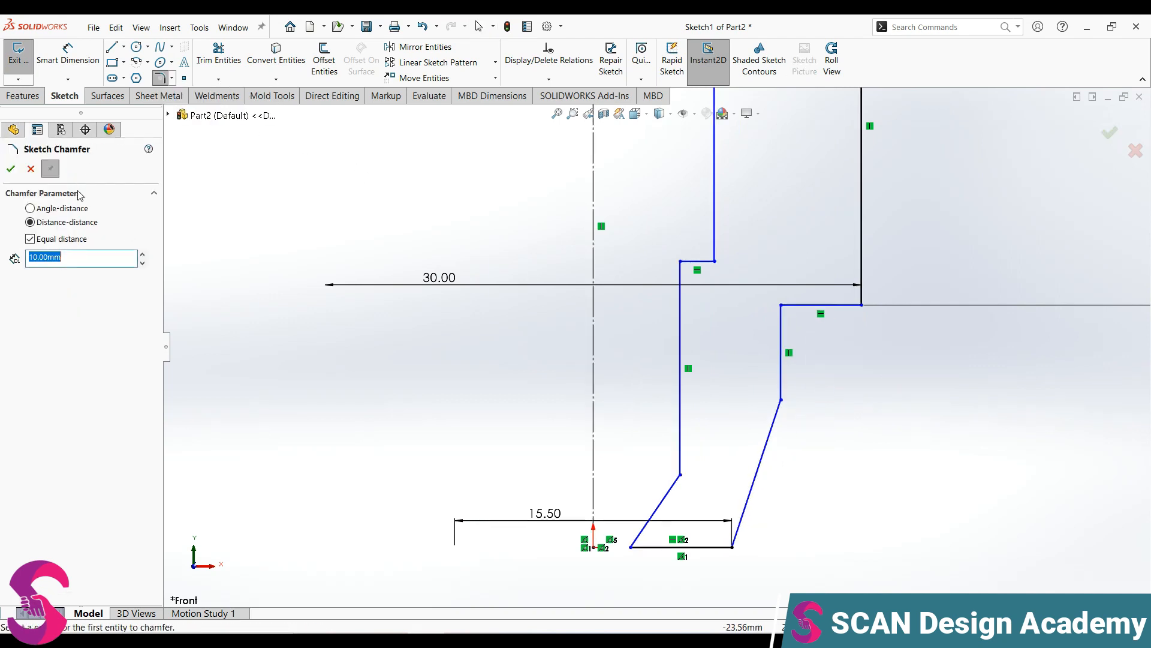
pyautogui.click(30, 208)
pyautogui.doubleClick(43, 258)
pyautogui.write('2')
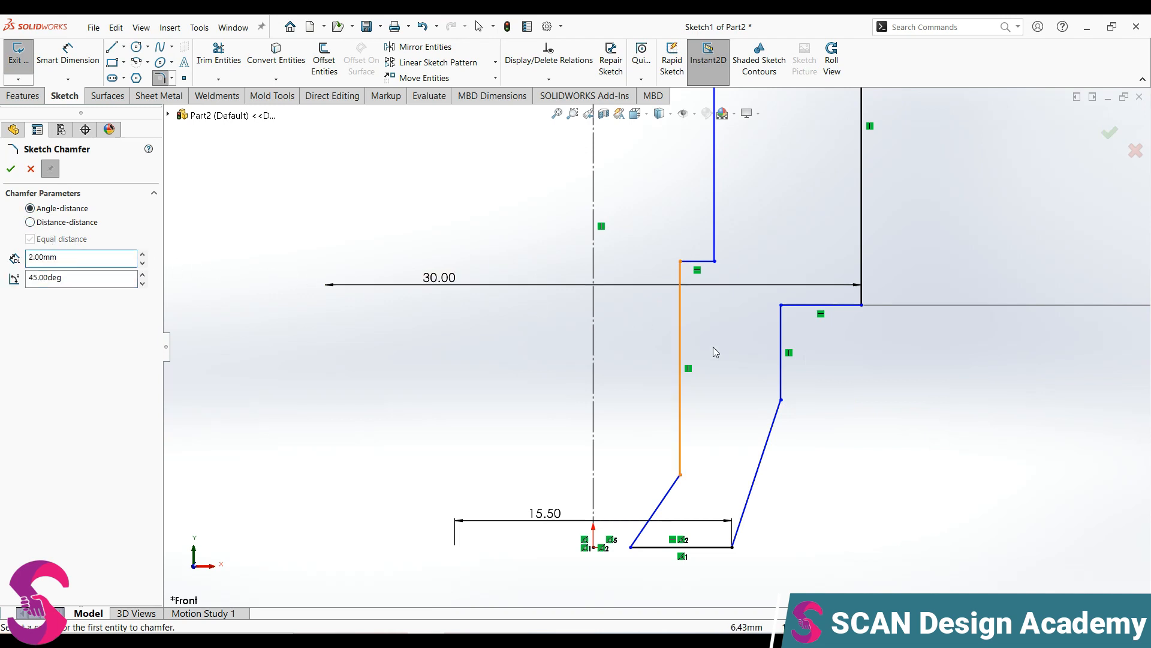
pyautogui.click(782, 306)
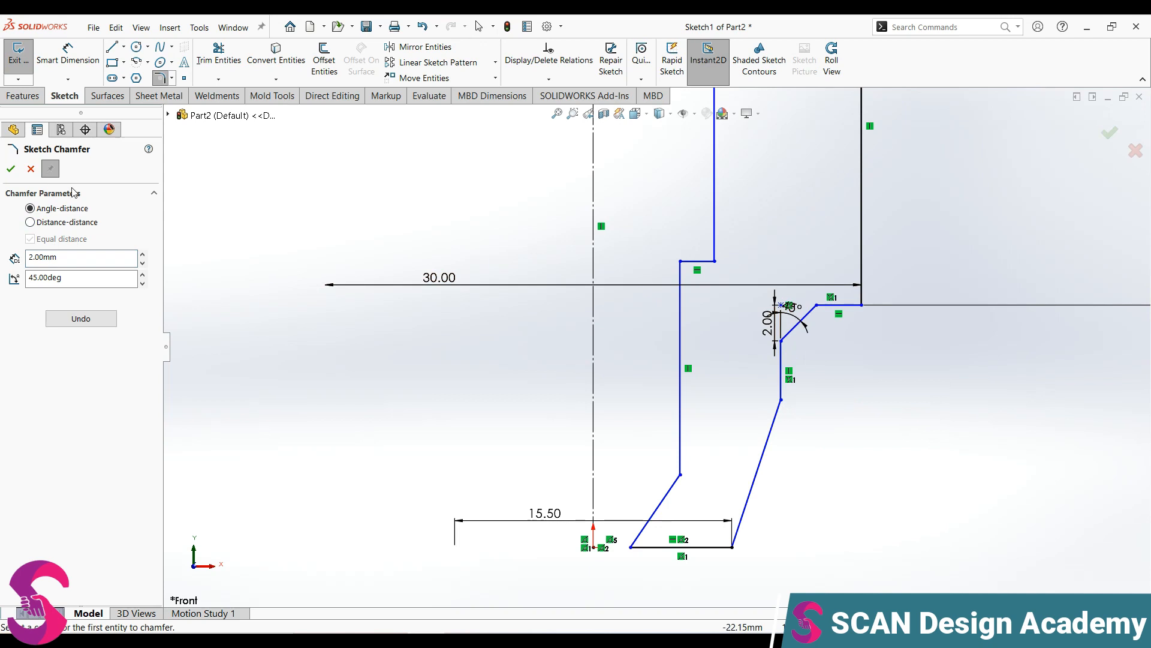
pyautogui.click(11, 168)
# Dimension the inner endpoint of the profile's bottom line as a 3.5 mm diameter about the centerline
pyautogui.click(88, 72)
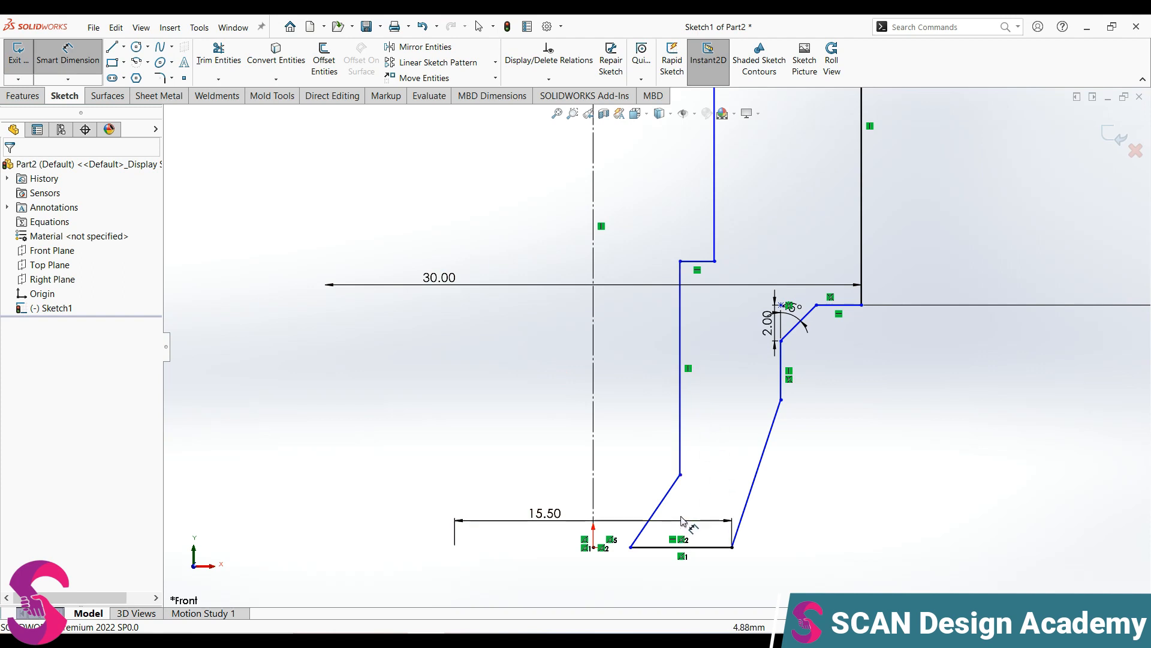
pyautogui.click(631, 547)
pyautogui.click(593, 506)
pyautogui.click(519, 549)
pyautogui.write('3.')
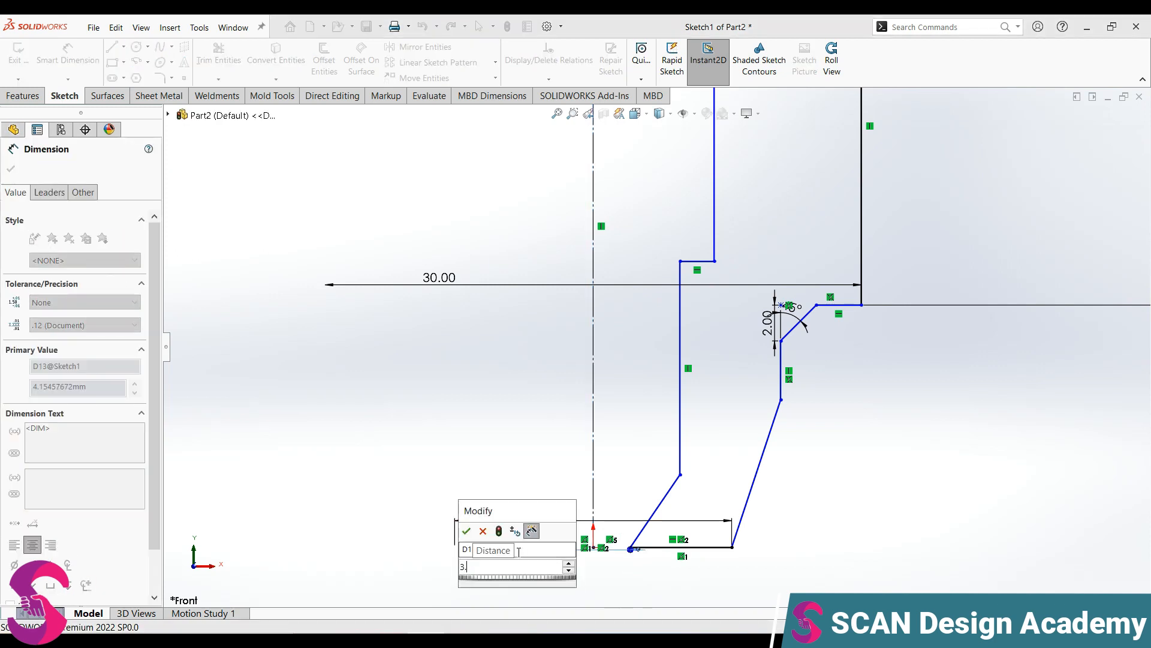
pyautogui.write('5')
pyautogui.press('Return')
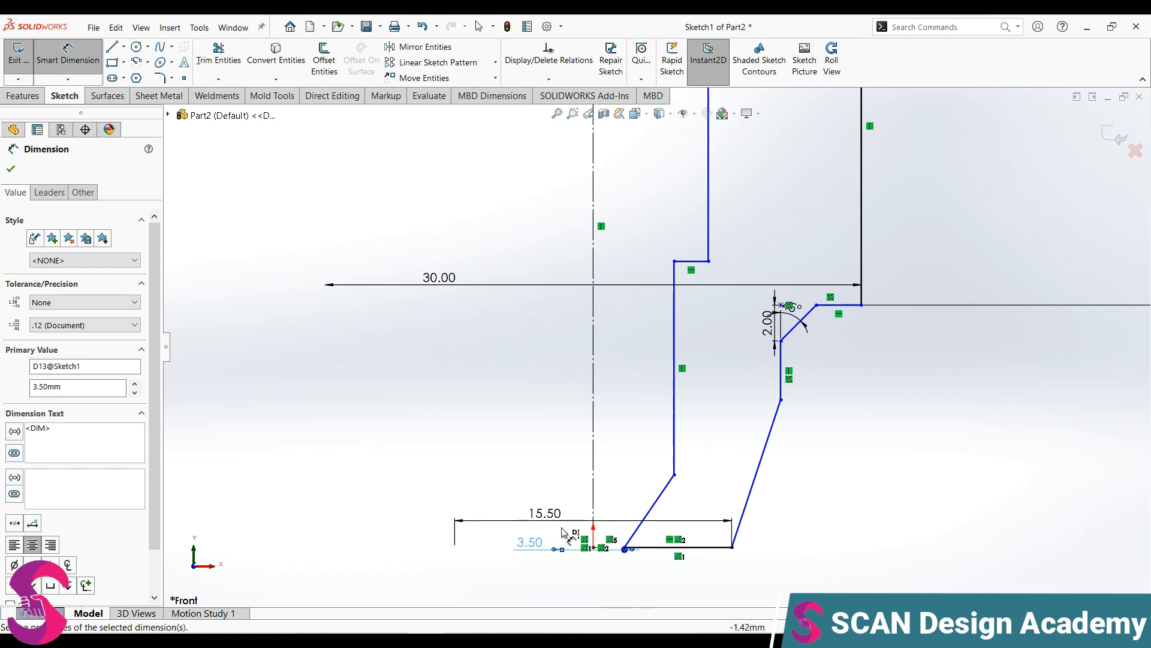
# Set the angle between the inner contour's slanted line and the bottom line to 45°
pyautogui.click(641, 524)
pyautogui.click(713, 547)
pyautogui.click(711, 510)
pyautogui.write('45')
pyautogui.press('Return')
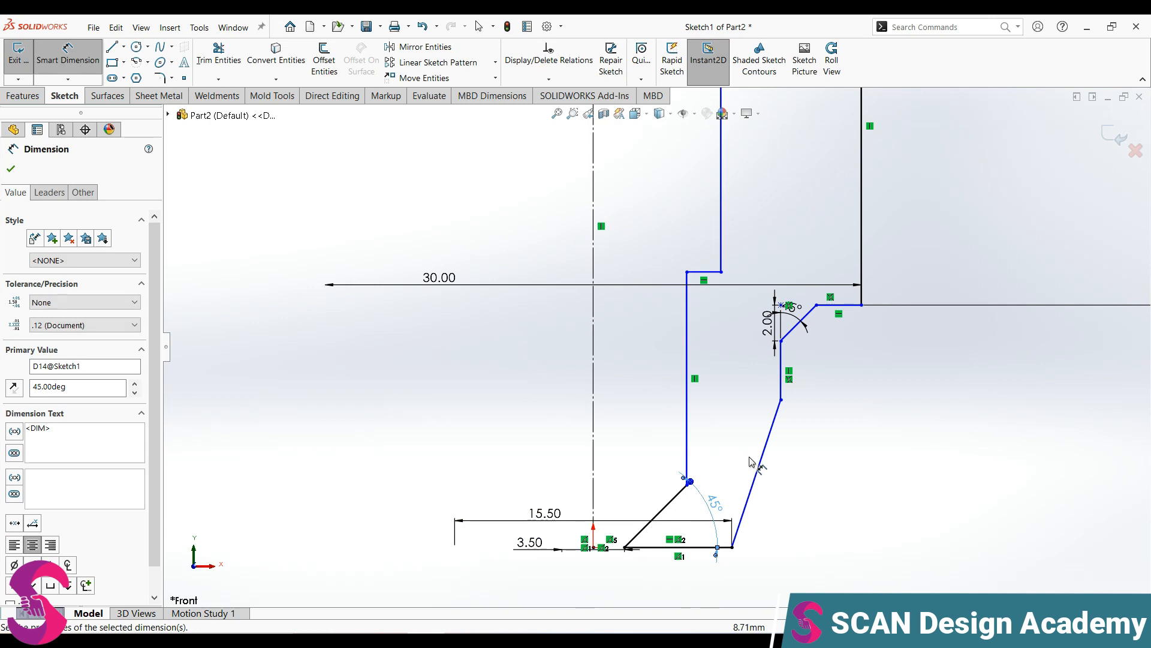
# Dimension the inner contour's lower vertical line as a 9.5 mm diameter about the centerline
pyautogui.click(687, 465)
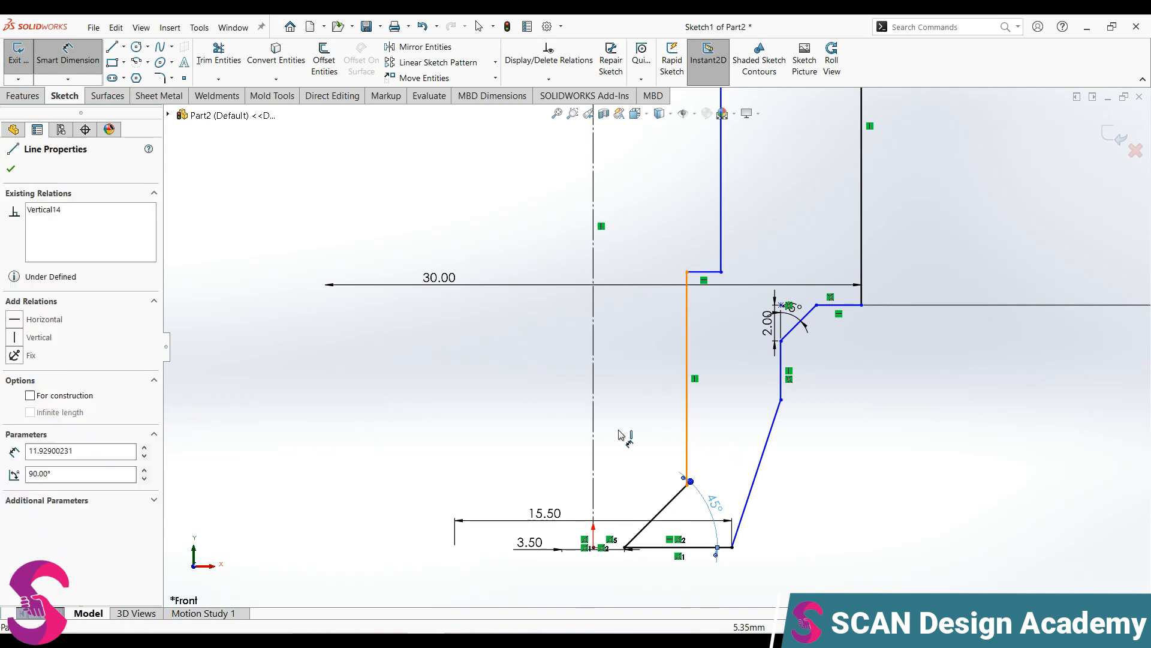
pyautogui.click(686, 428)
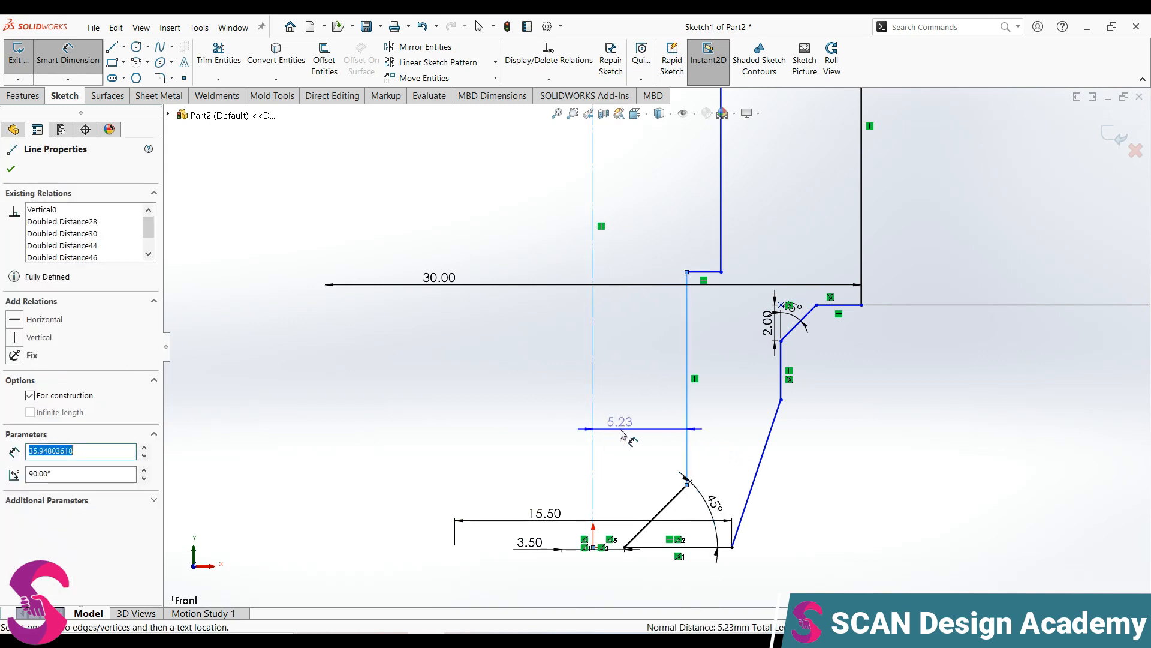
pyautogui.click(516, 427)
pyautogui.write('9.5')
pyautogui.press('Return')
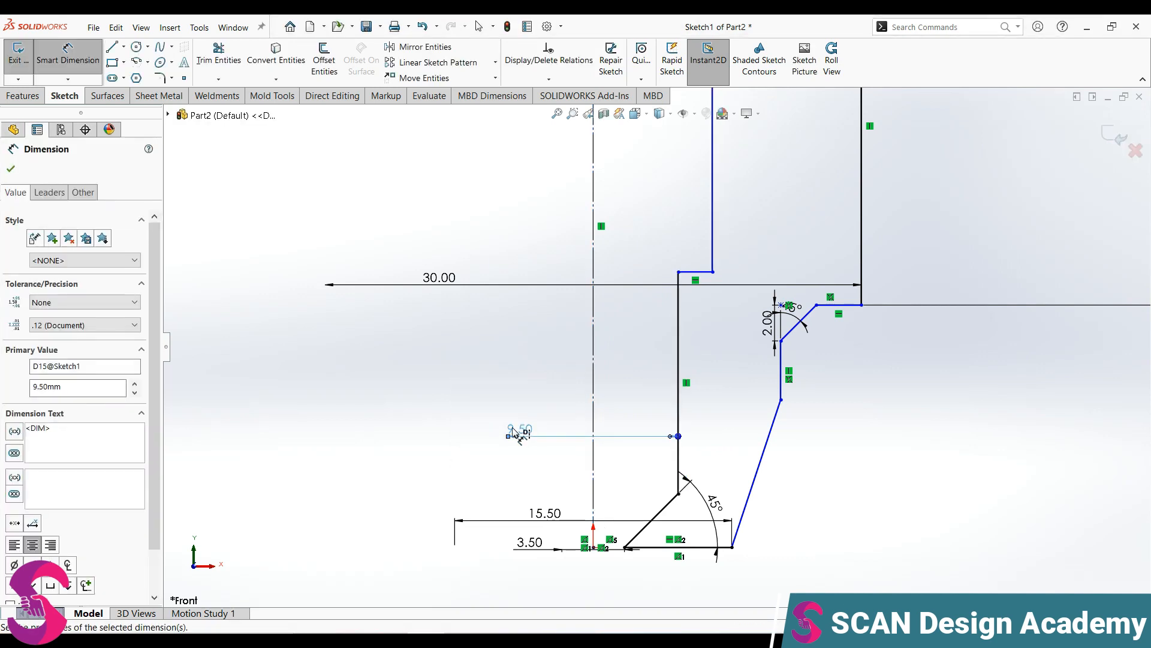
# Move the inner contour's short upper vertical line off the centerline to about 3.4 mm away from it
pyautogui.scroll(2, 660, 348)
pyautogui.scroll(-2, 728, 354)
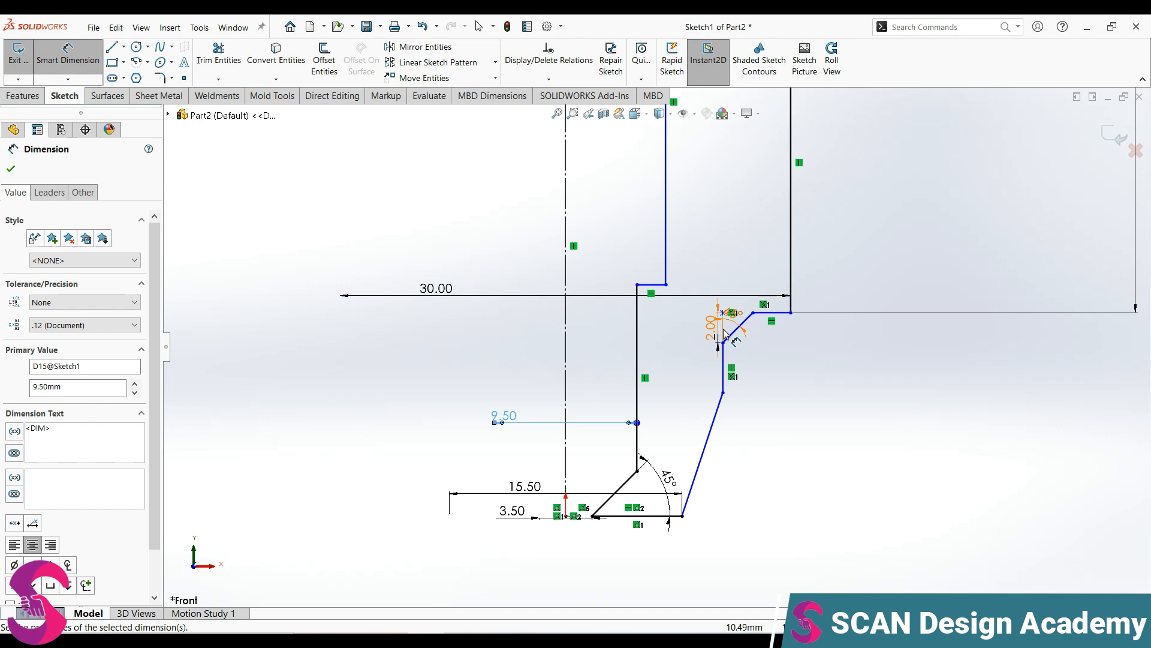
pyautogui.click(725, 334)
pyautogui.scroll(2, 722, 336)
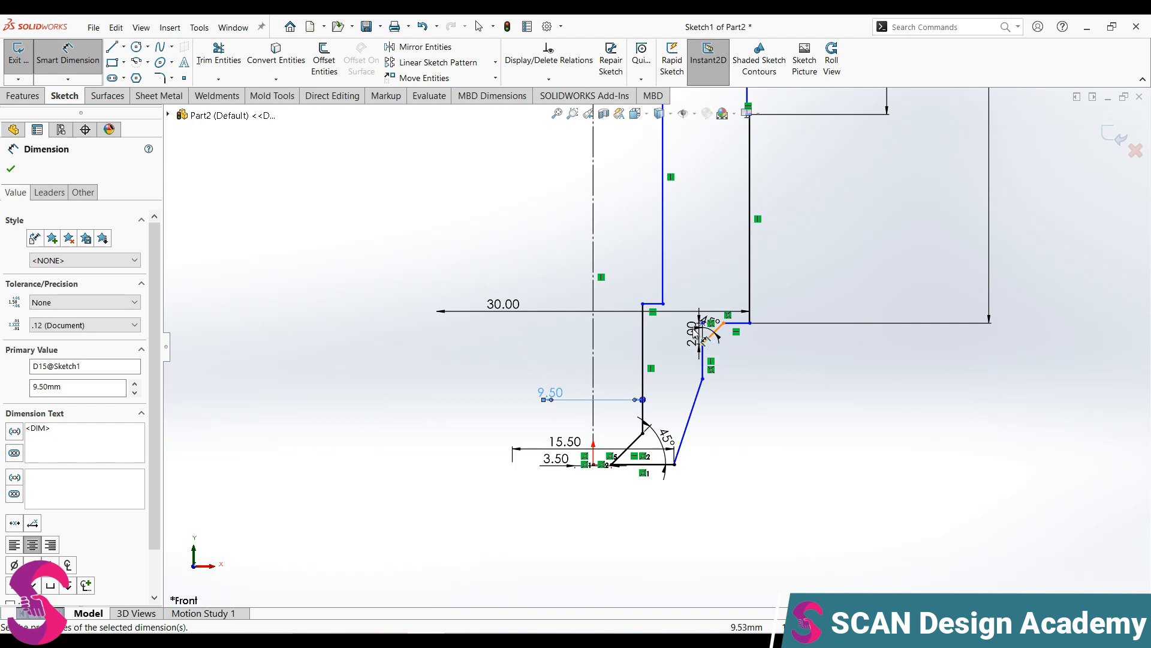
pyautogui.scroll(5, 740, 303)
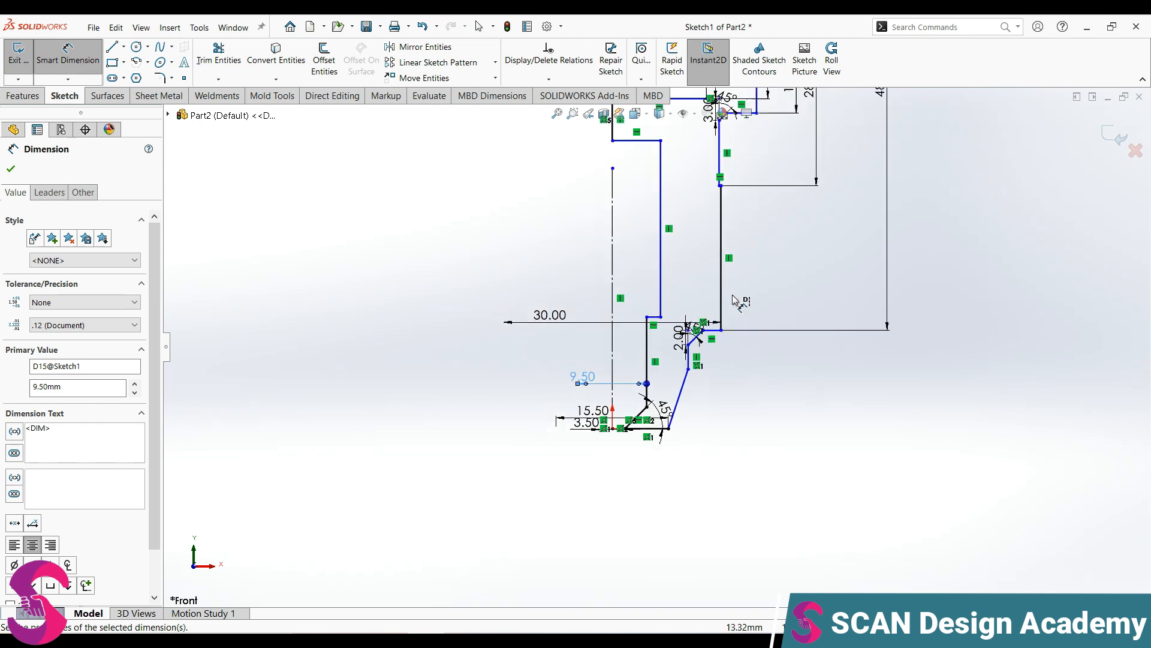
pyautogui.scroll(-3, 741, 210)
pyautogui.scroll(-3, 611, 210)
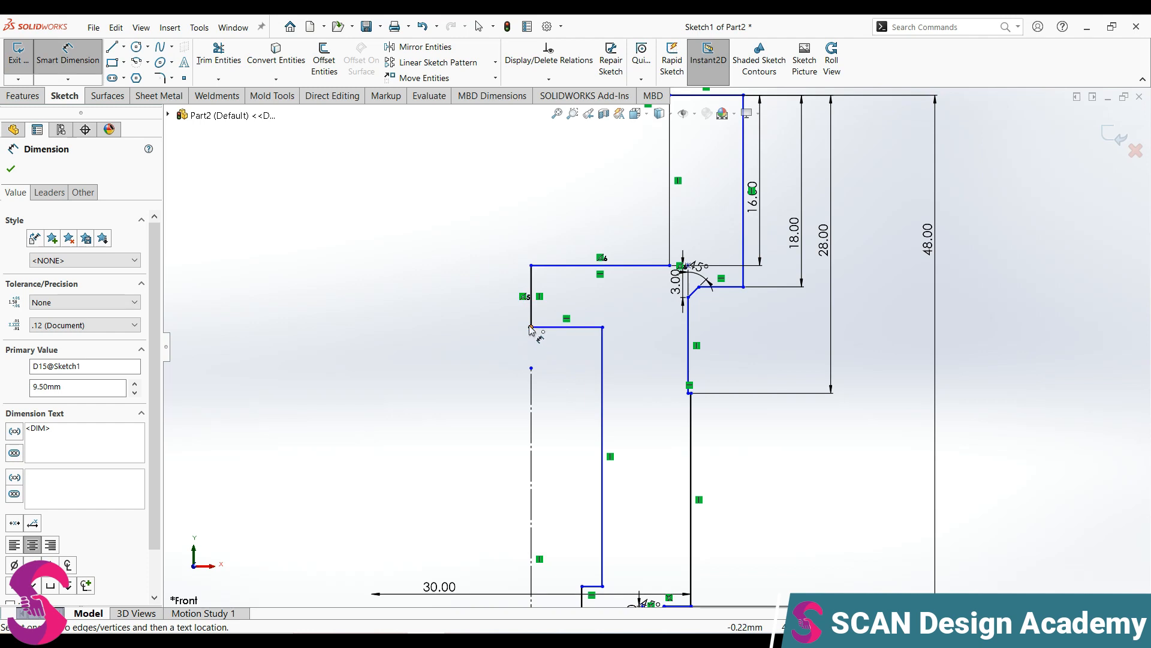
pyautogui.press('Escape')
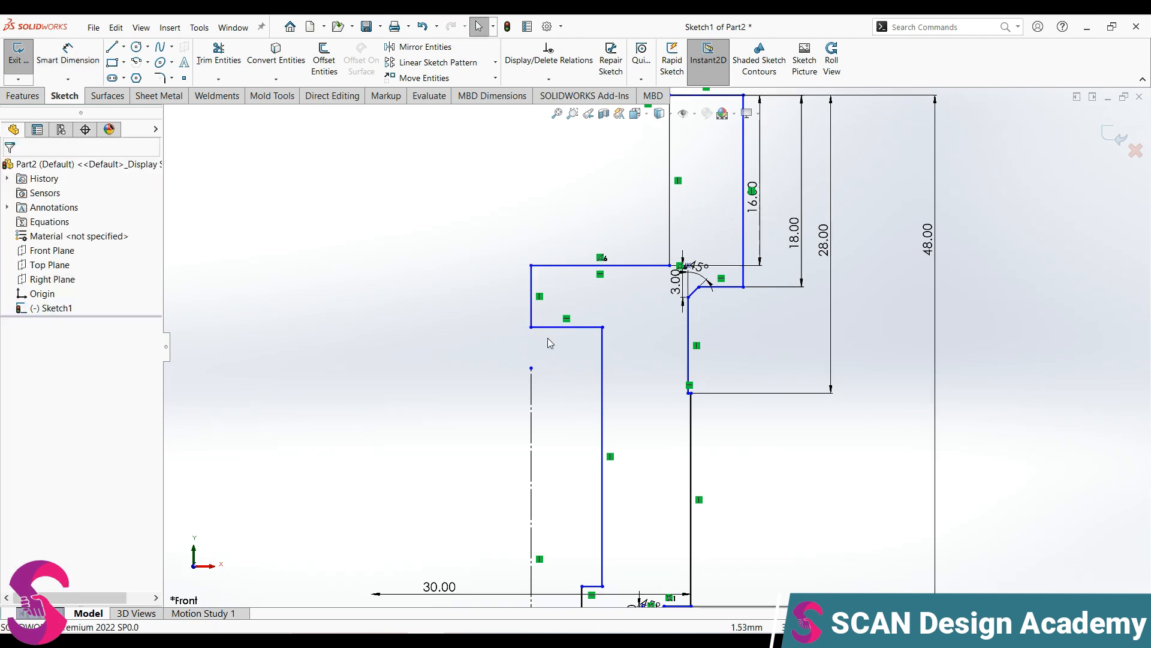
pyautogui.moveTo(531, 327); pyautogui.dragTo(567, 333)
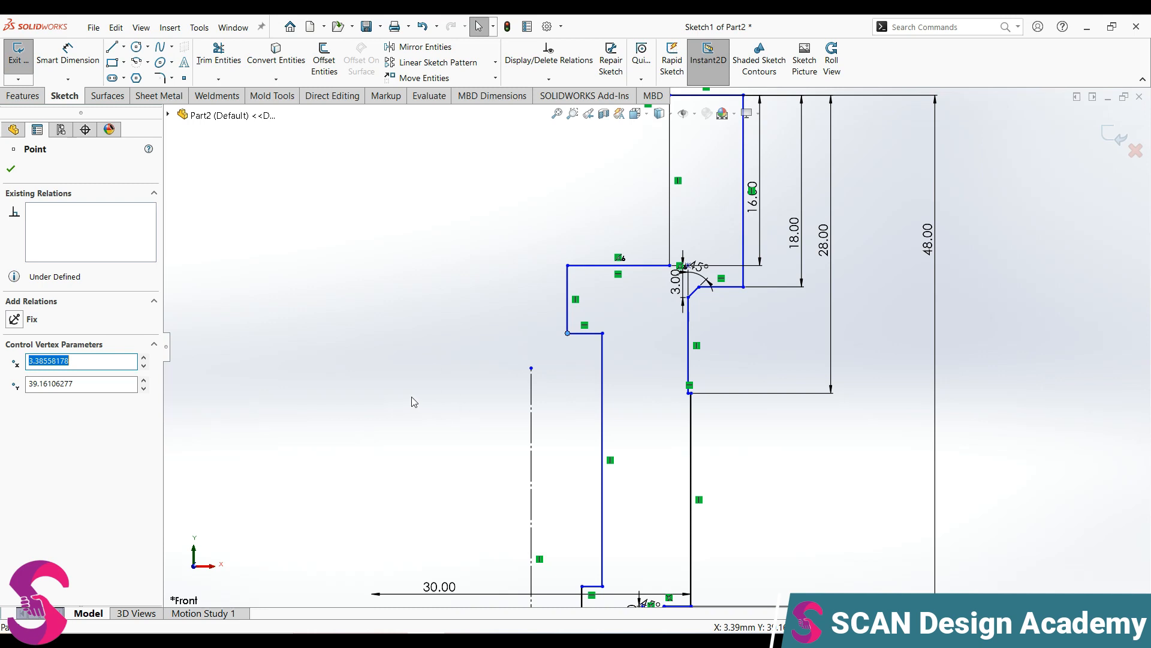
# Dimension the inner contour's short upper vertical line as a 5.7 mm diameter about the centerline
pyautogui.moveTo(412, 396); pyautogui.dragTo(414, 274, button='right')
pyautogui.click(567, 319)
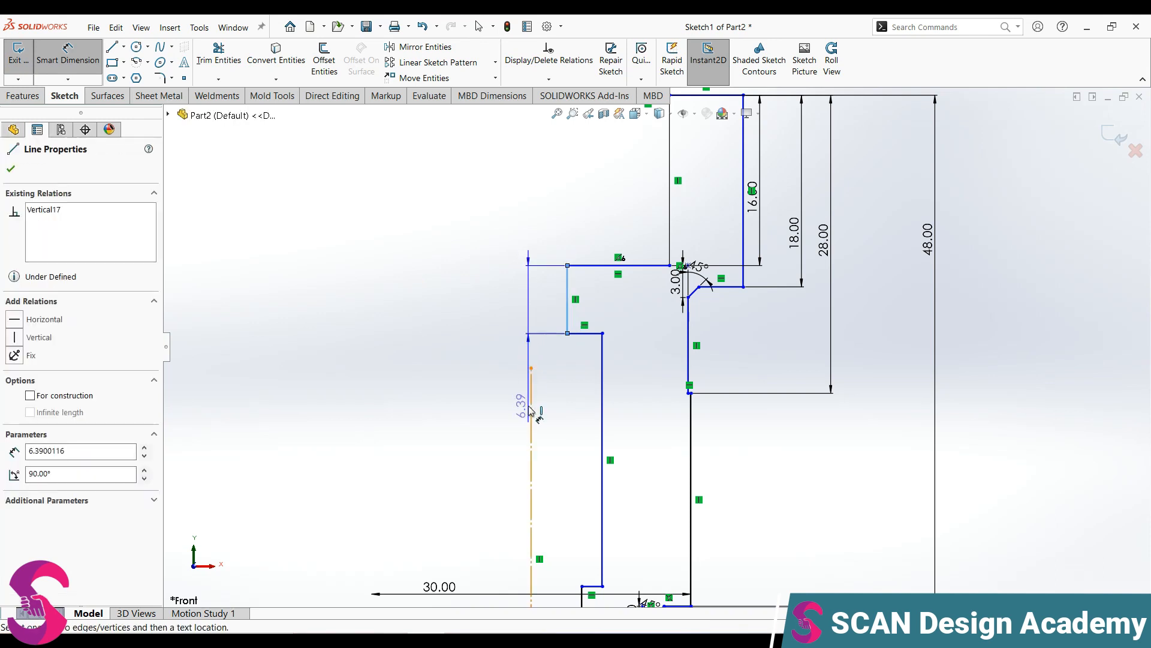
pyautogui.click(530, 401)
pyautogui.click(454, 345)
pyautogui.write('5.7')
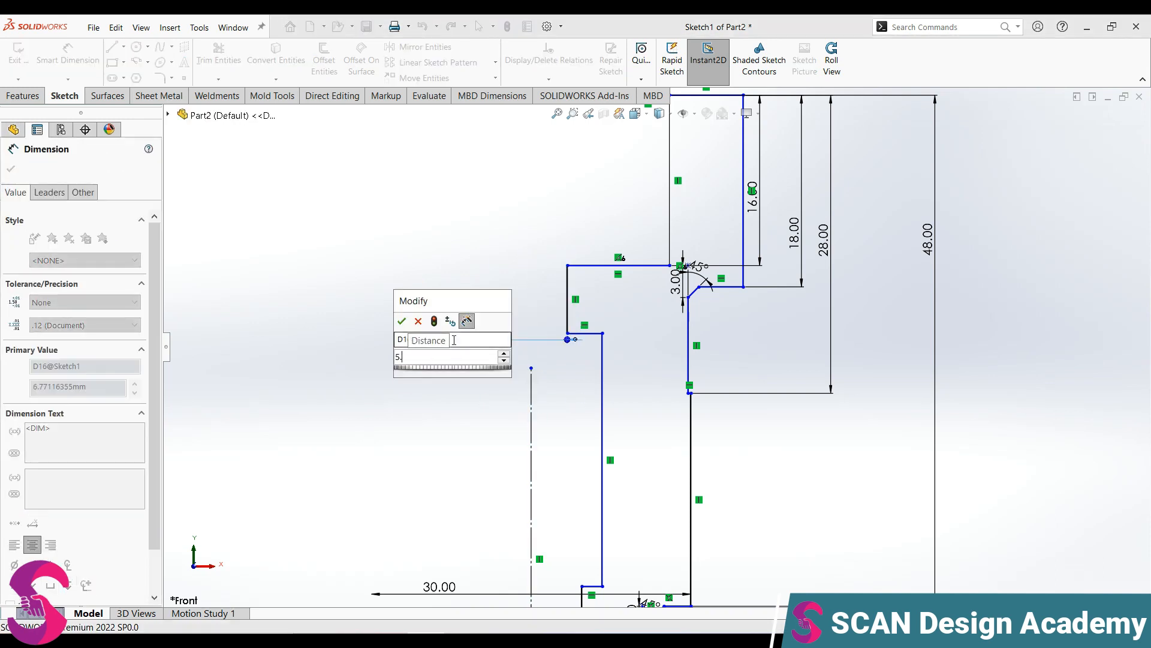
pyautogui.press('Return')
pyautogui.scroll(2, 535, 381)
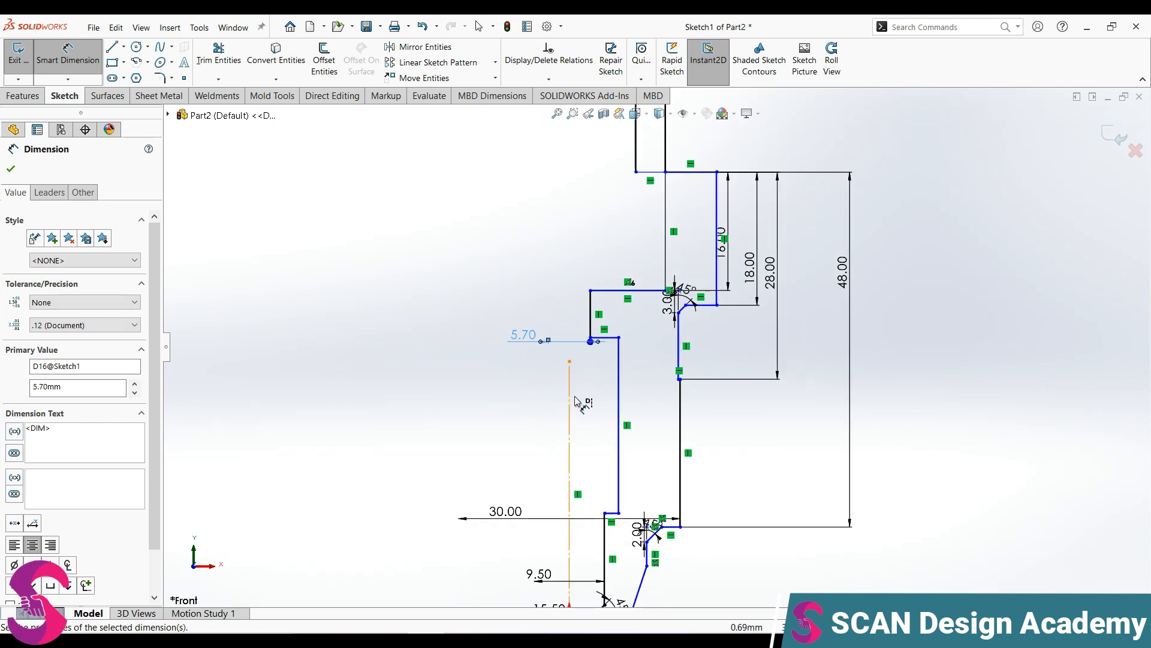
pyautogui.scroll(-1, 575, 400)
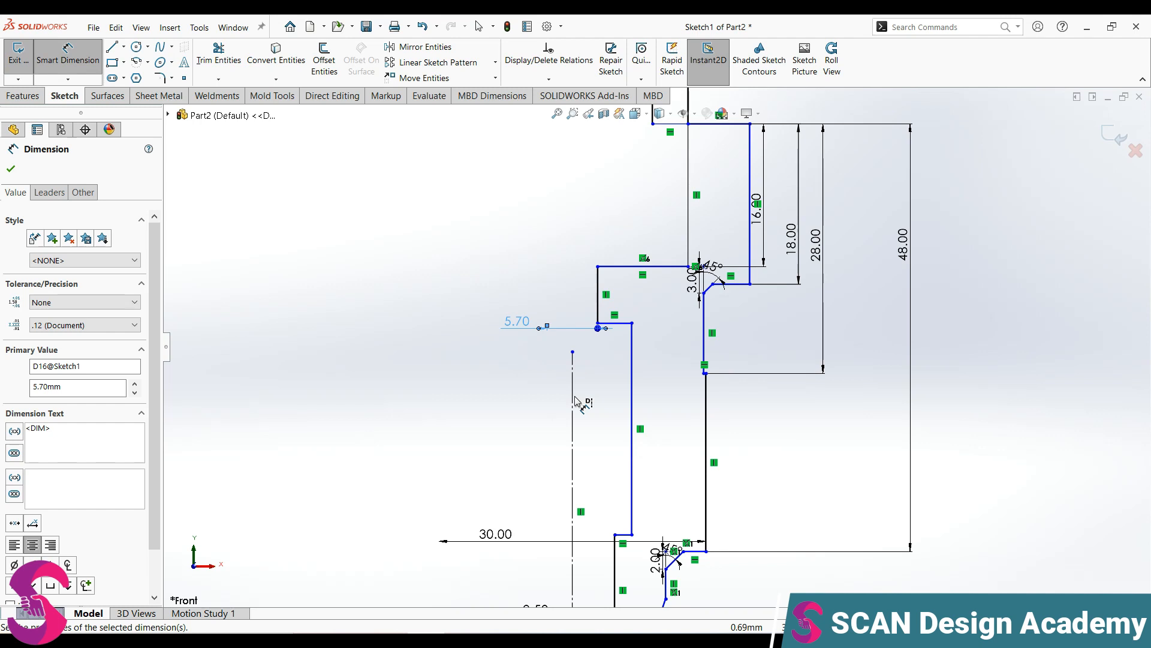
pyautogui.scroll(2, 637, 435)
pyautogui.scroll(-2, 696, 474)
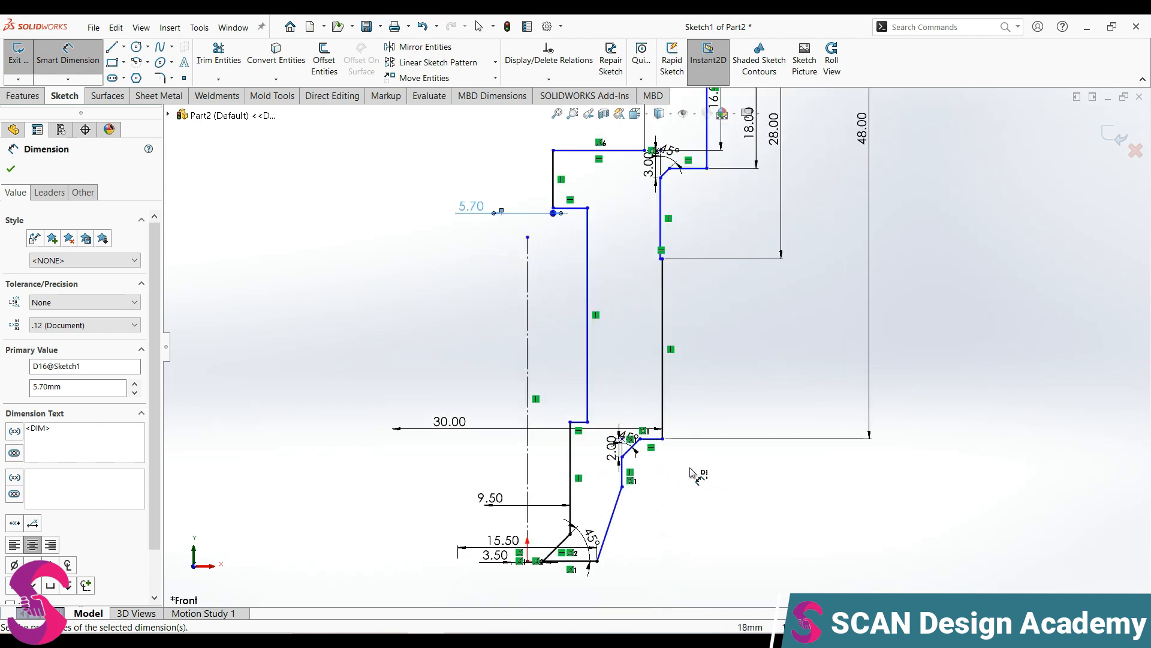
pyautogui.click(657, 439)
pyautogui.scroll(-1, 698, 345)
pyautogui.scroll(4, 694, 338)
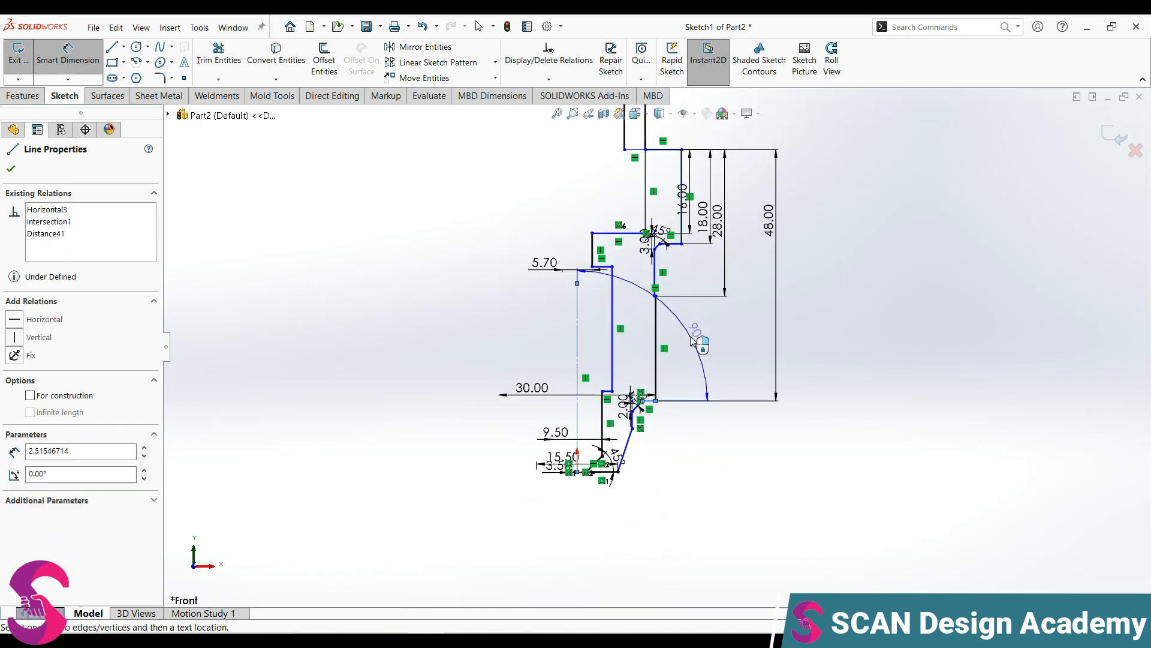
pyautogui.press('Escape')
pyautogui.scroll(-2, 649, 405)
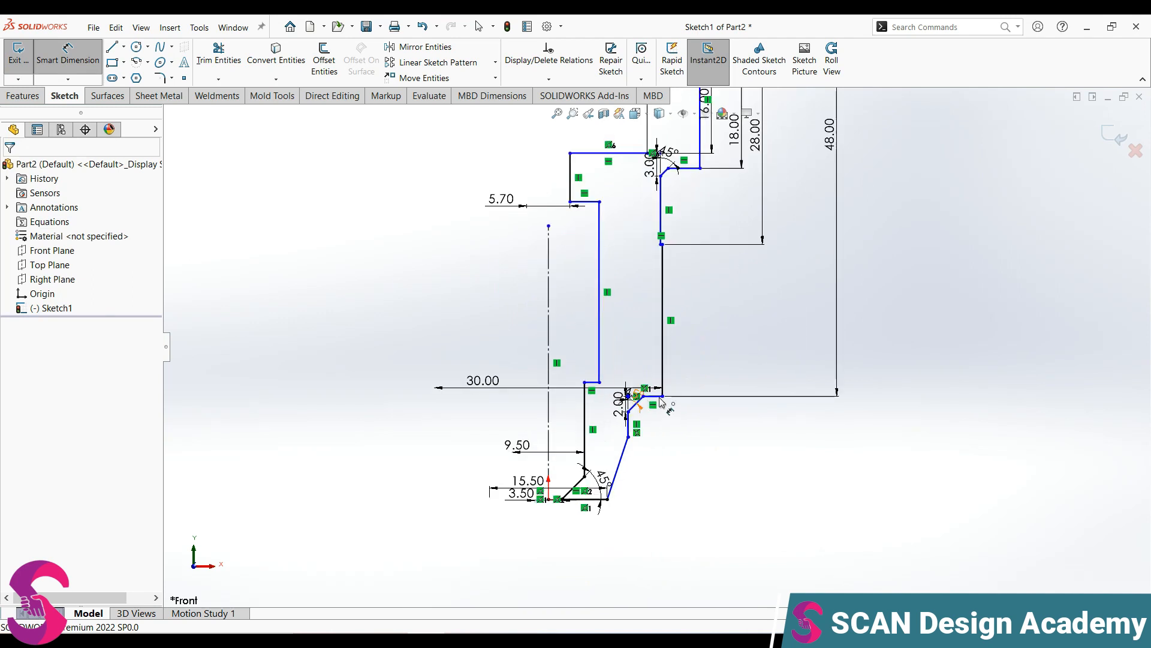
pyautogui.click(663, 397)
pyautogui.scroll(-4, 666, 375)
pyautogui.press('Escape')
pyautogui.click(644, 424)
pyautogui.scroll(4, 662, 347)
pyautogui.scroll(-3, 677, 300)
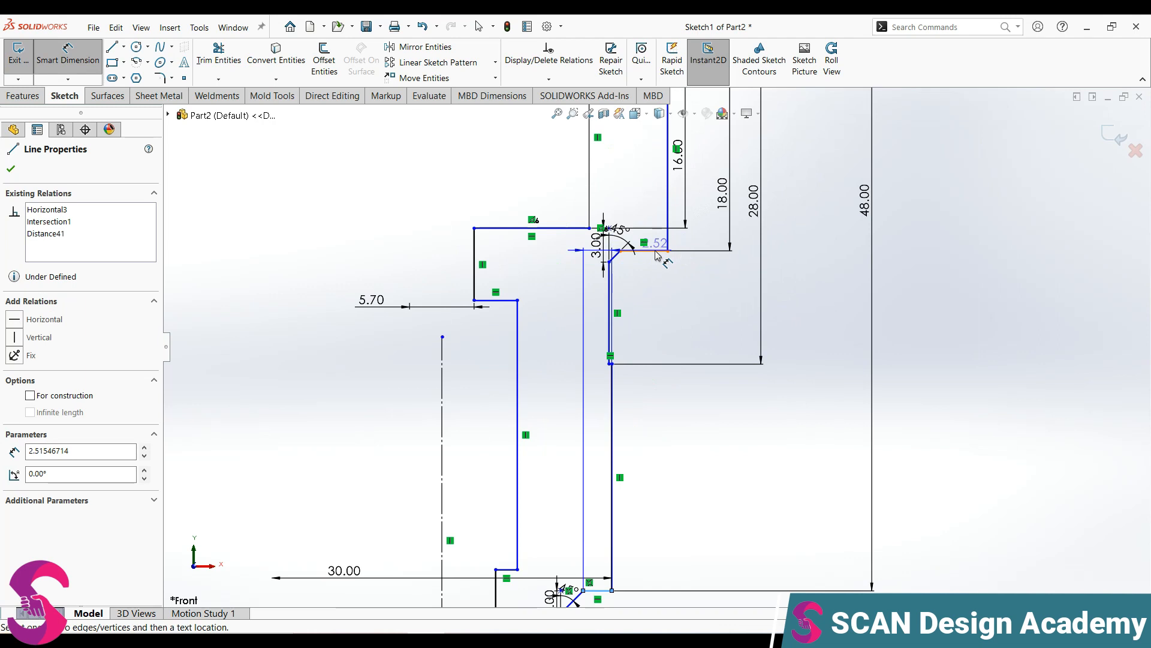
pyautogui.scroll(4, 657, 255)
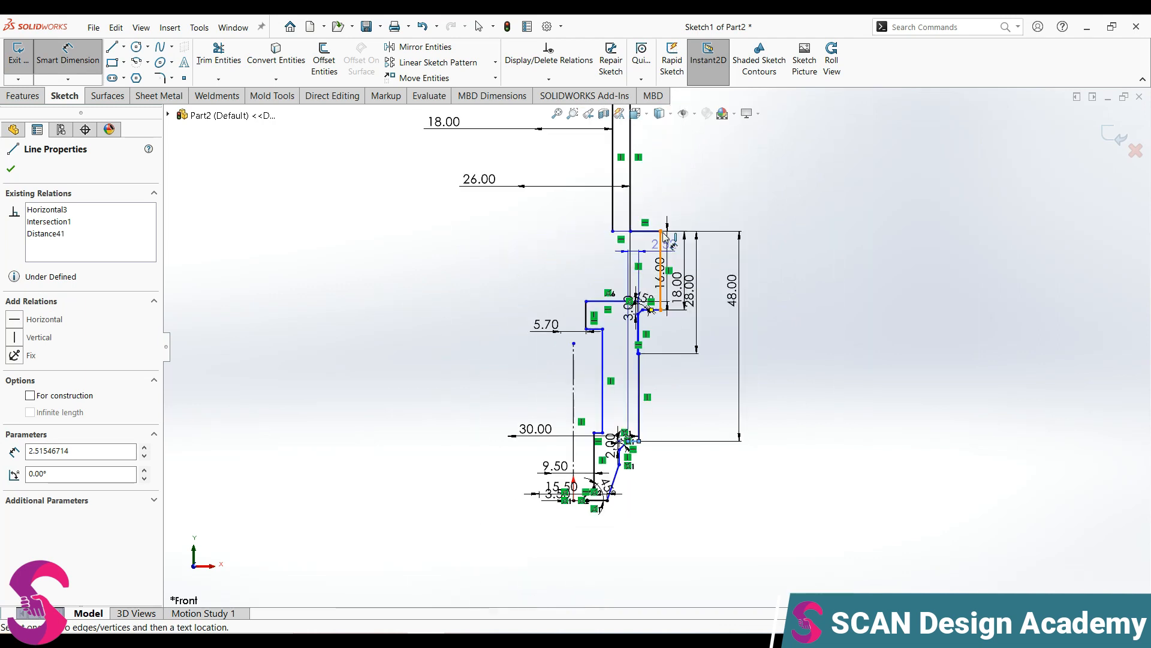
pyautogui.click(650, 239)
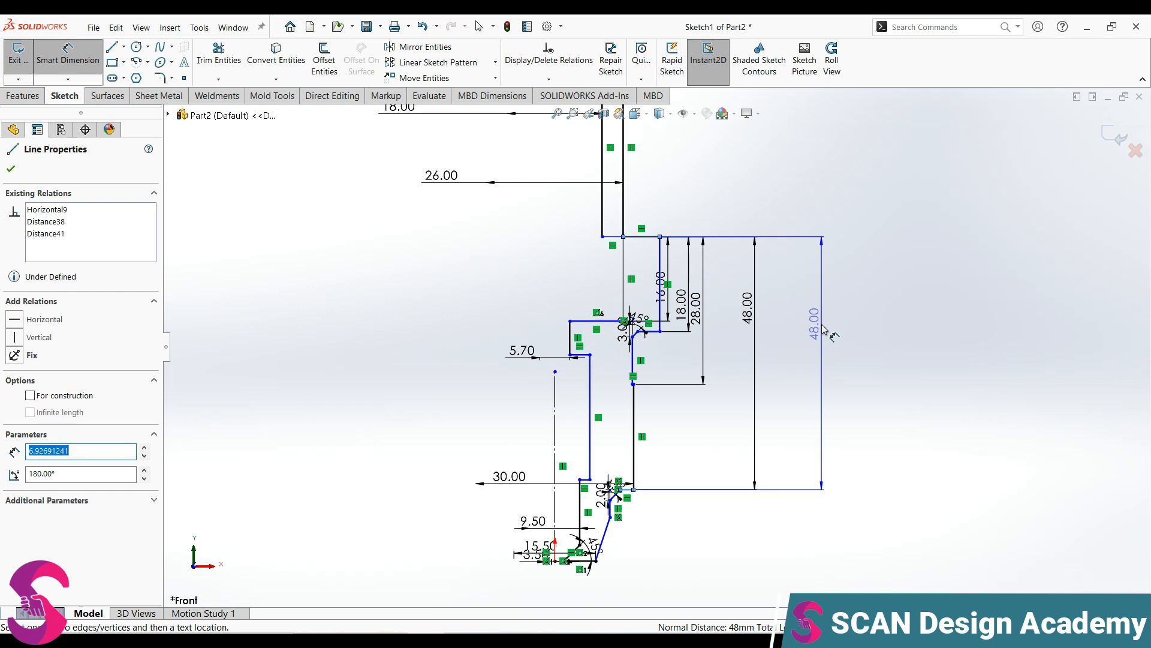
pyautogui.press('Escape')
pyautogui.click(627, 490)
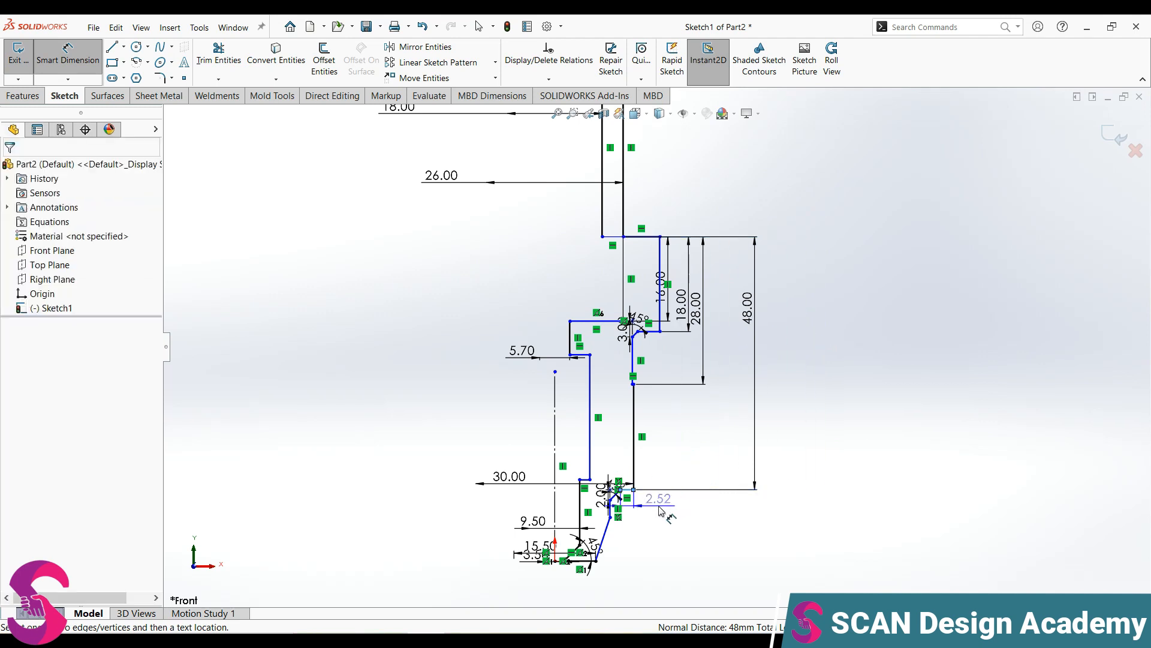
pyautogui.scroll(-1, 660, 508)
pyautogui.press('Escape')
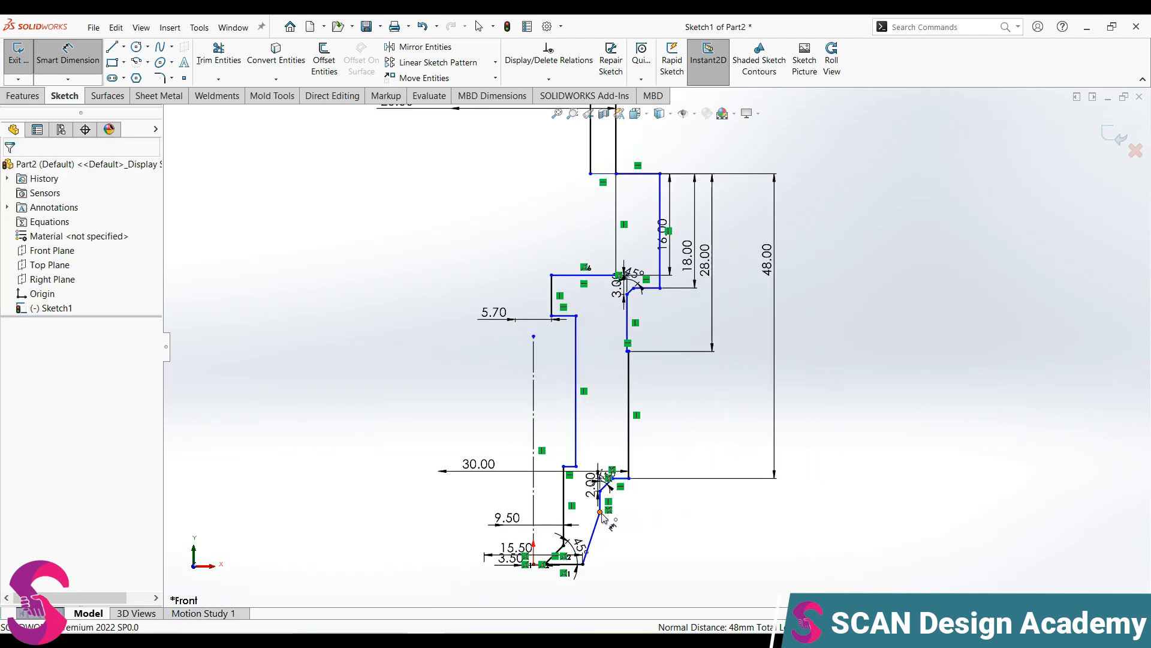
# Dimension the vertical distance from the outer shoulder's top line to the lower end of the lowest outer vertical line as 58.4 mm
pyautogui.click(601, 512)
pyautogui.click(655, 175)
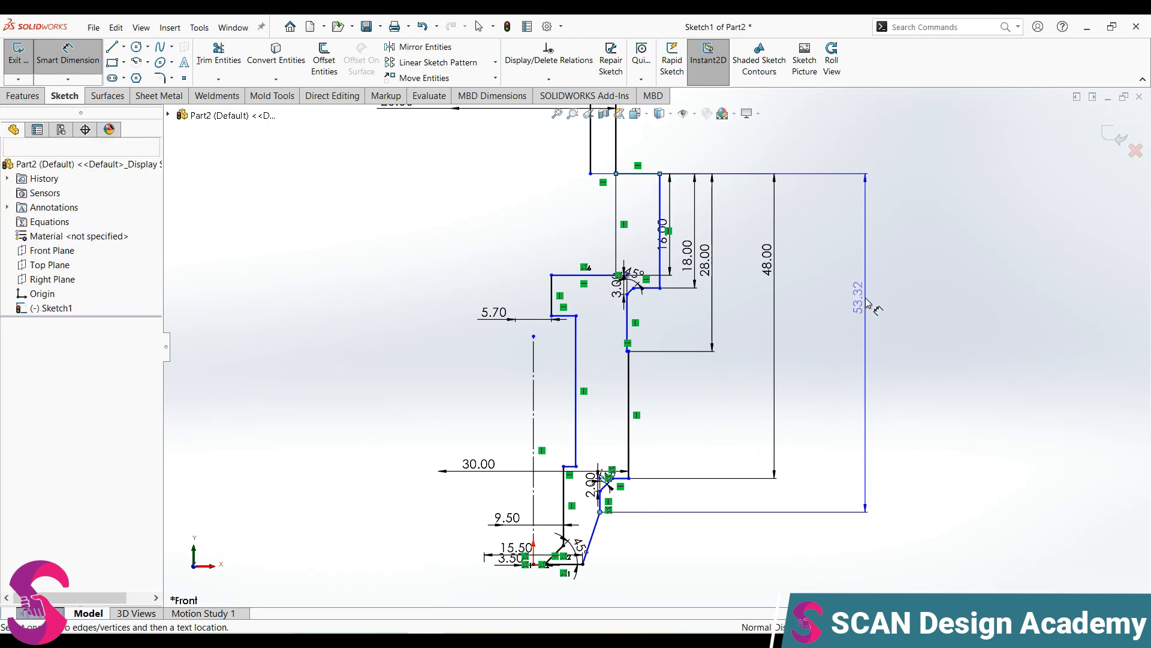
pyautogui.click(866, 300)
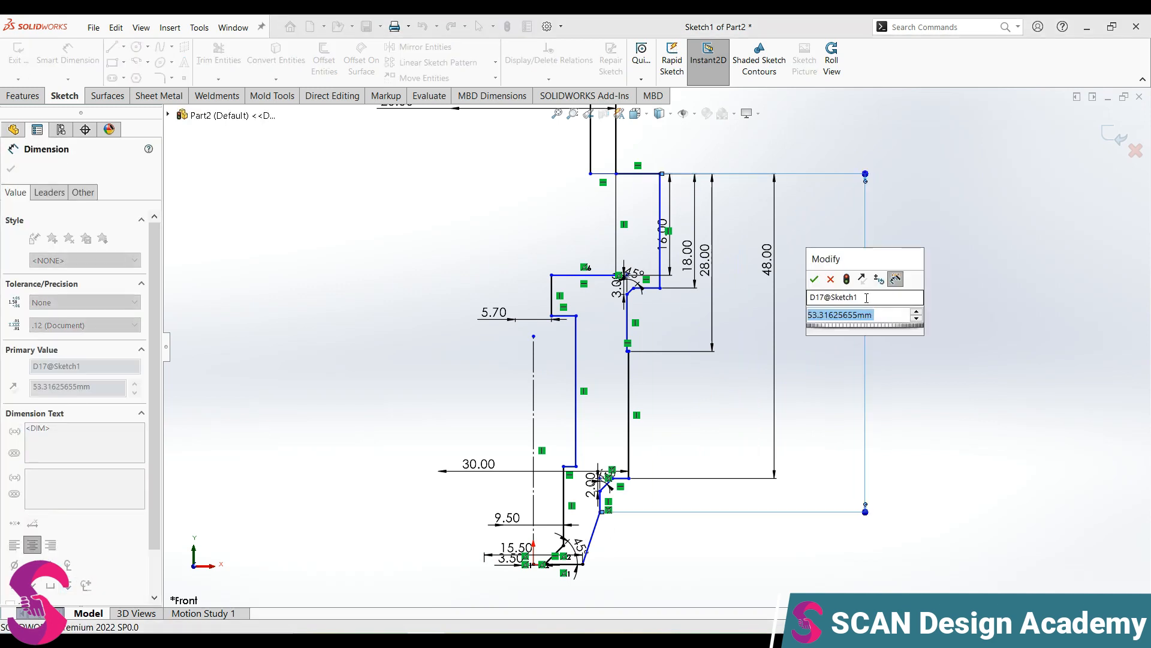
pyautogui.write('58.4')
pyautogui.press('Return')
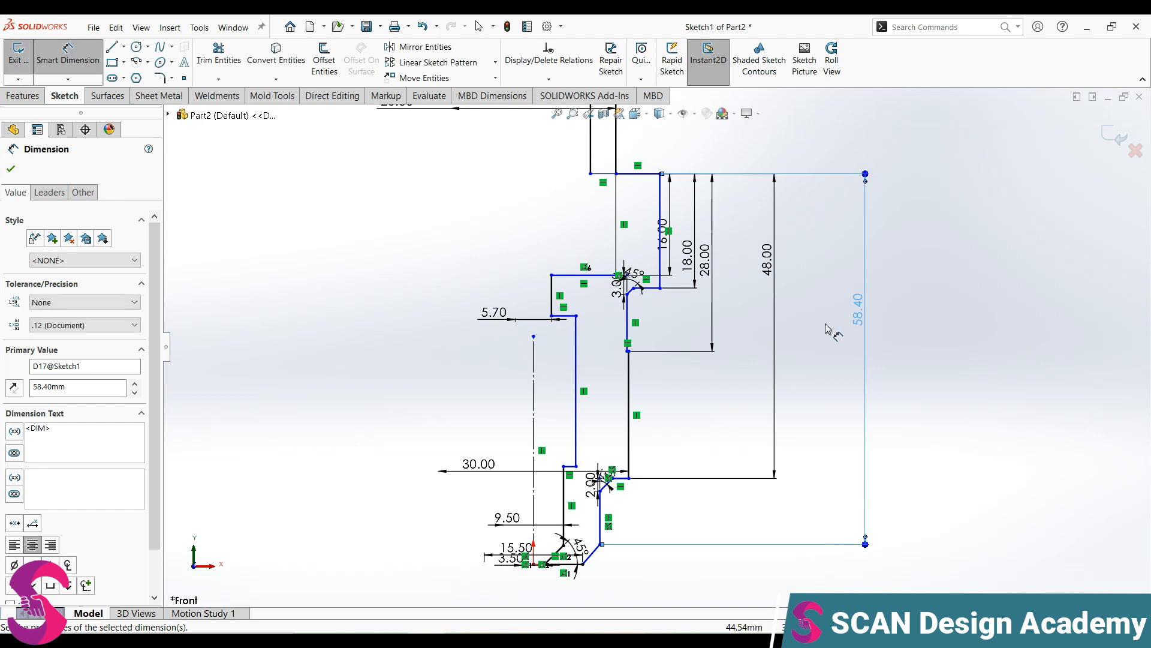
# Dimension the vertical distance from the outer shoulder's top line to the profile's bottom line as 68.5 mm
pyautogui.scroll(-2, 658, 465)
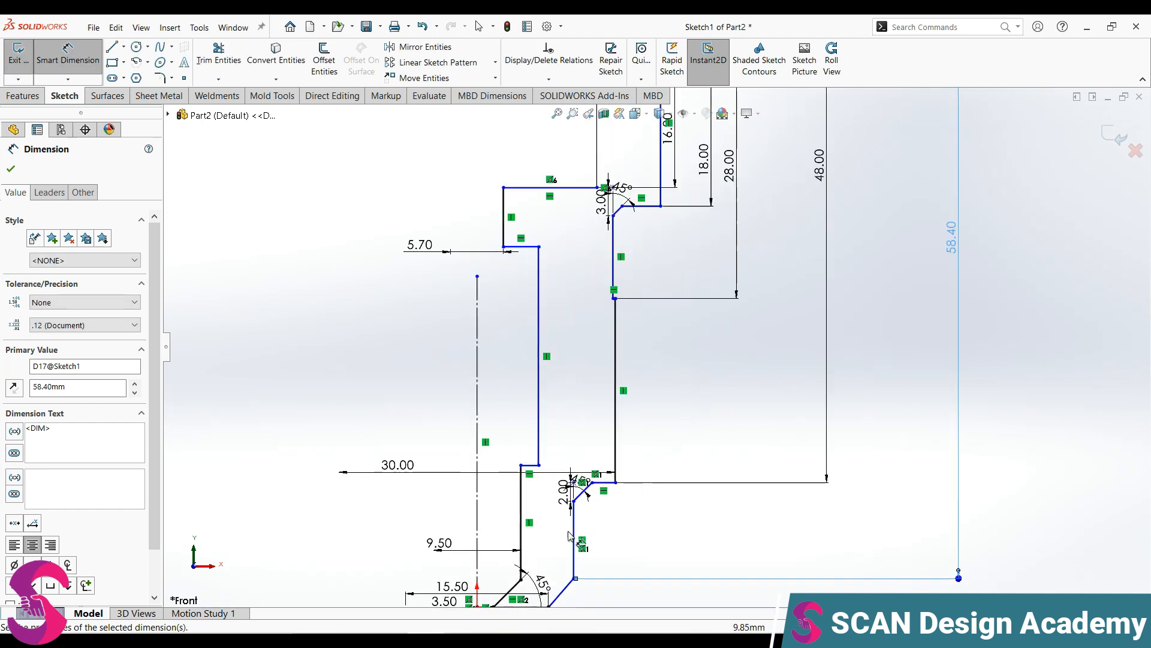
pyautogui.scroll(2, 634, 448)
pyautogui.click(646, 249)
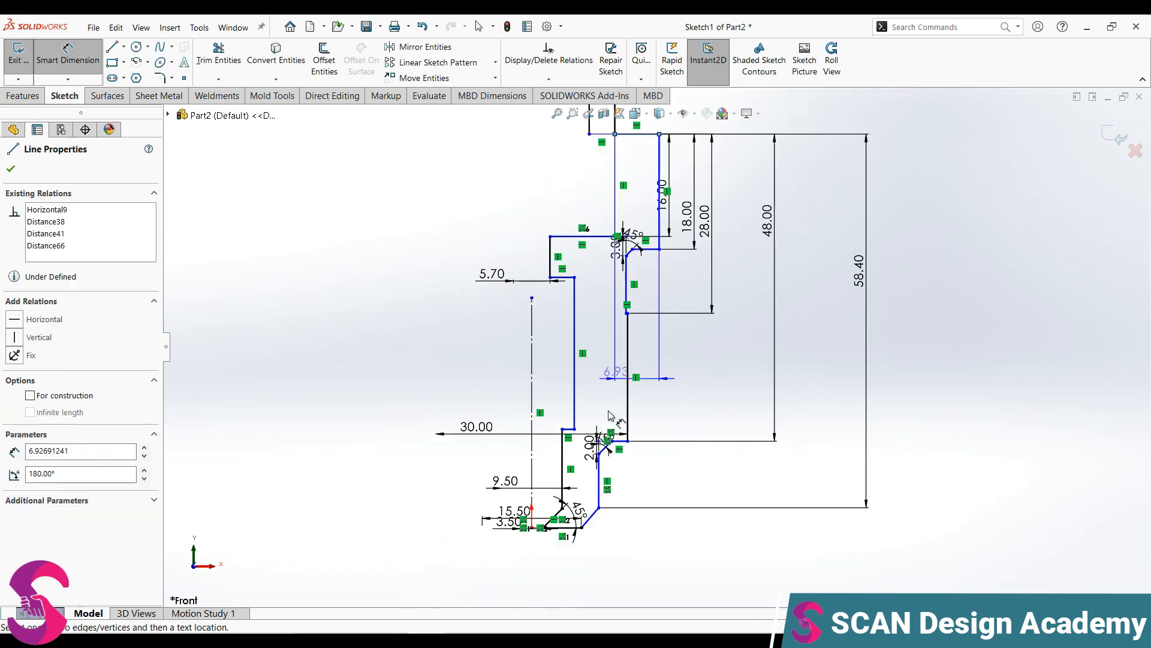
pyautogui.click(773, 134)
pyautogui.click(909, 405)
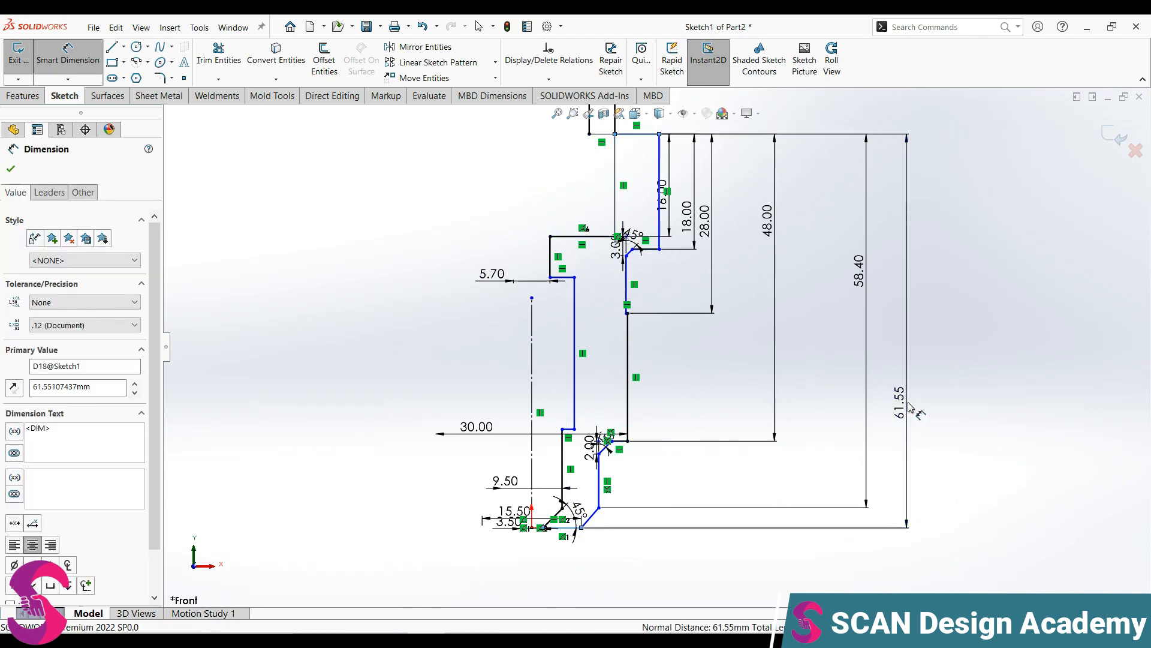
pyautogui.write('68.5')
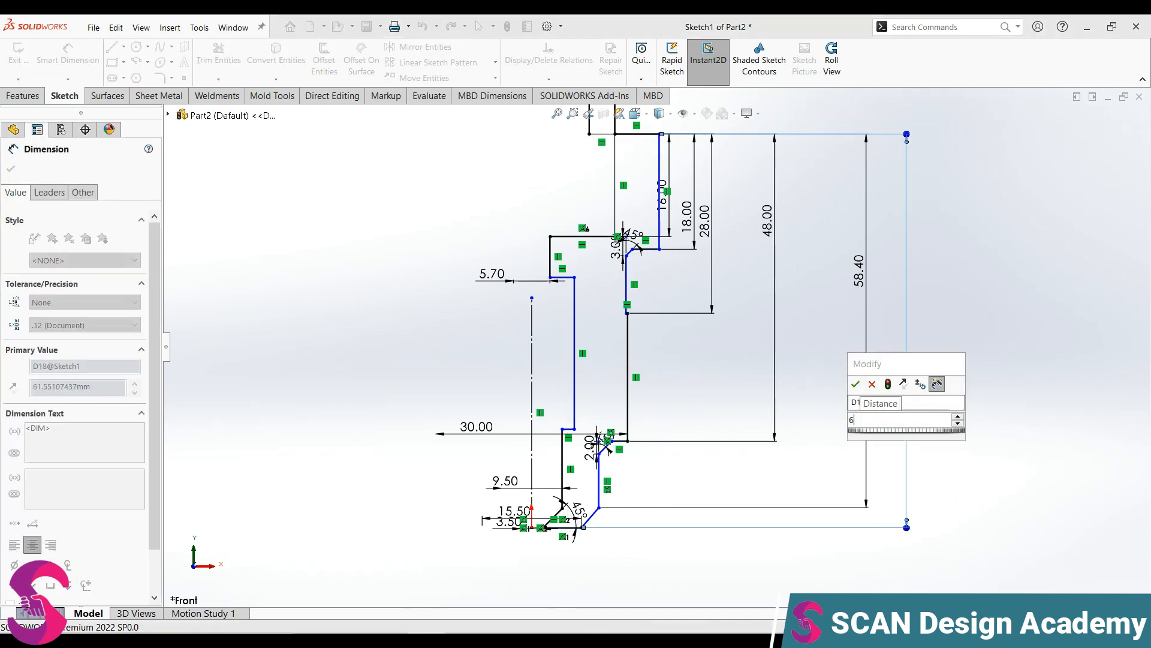
pyautogui.press('Return')
# Dimension the upper end of the outer slanted bottom line as a 30 mm diameter about the centerline
pyautogui.scroll(2, 731, 404)
pyautogui.scroll(-4, 641, 430)
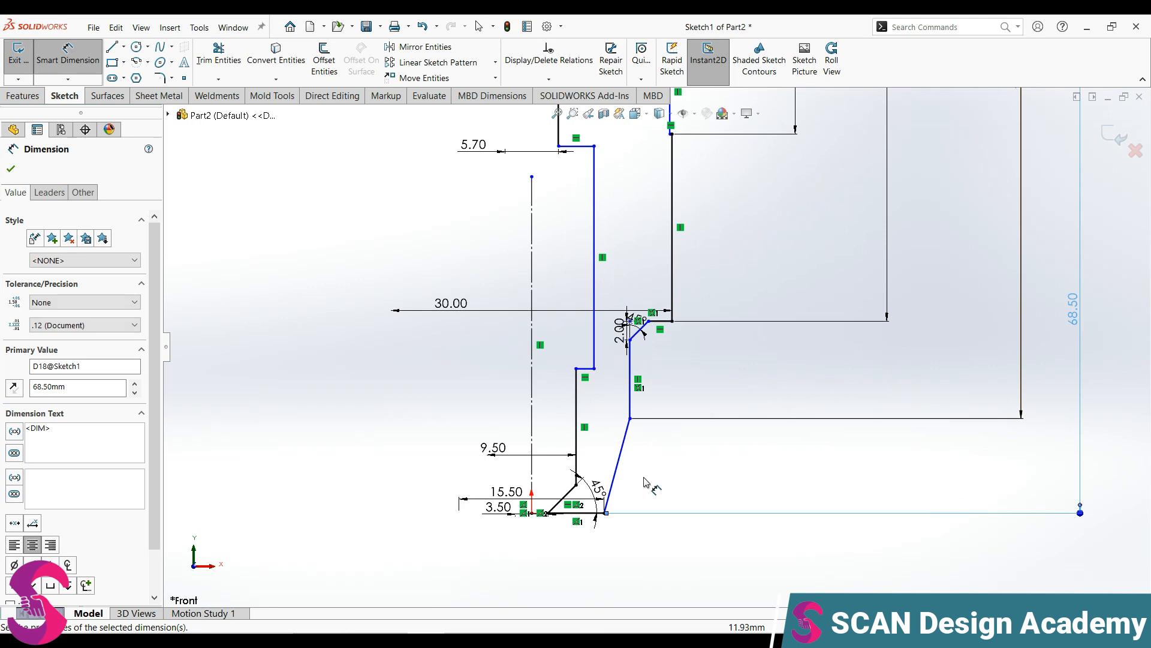
pyautogui.click(629, 418)
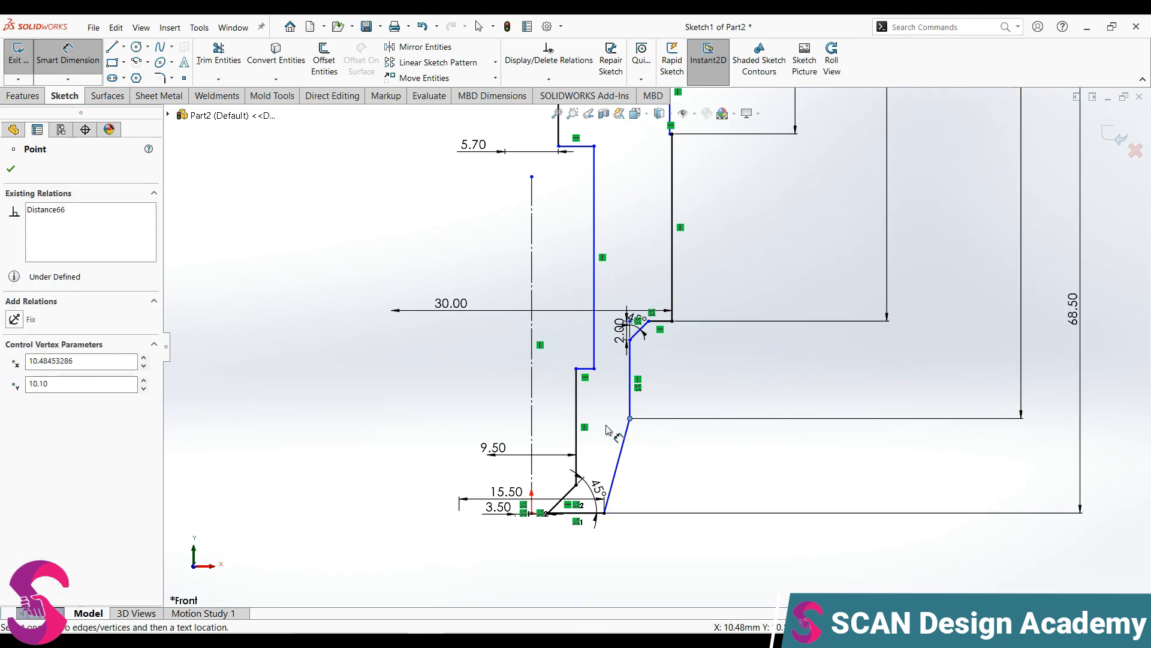
pyautogui.click(532, 414)
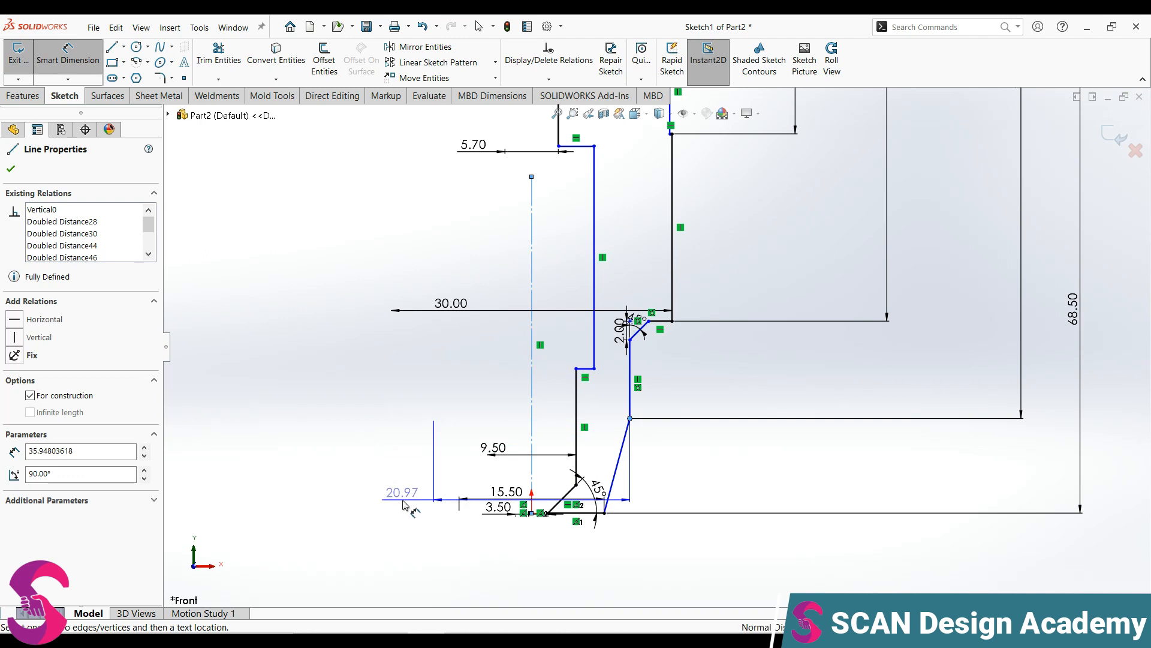
pyautogui.click(403, 499)
pyautogui.write('30')
pyautogui.press('Return')
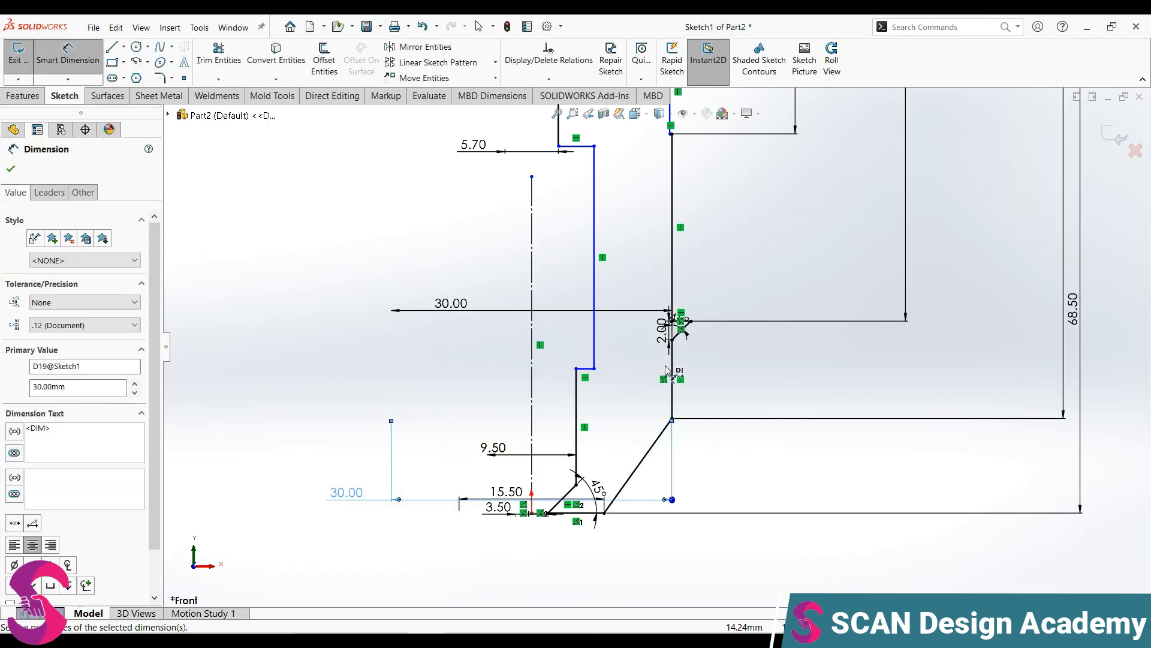
# Delete the 30 mm diameter from the outer vertical line above the 2 mm chamfer and move that line outward to about 22 mm from the centerline
pyautogui.scroll(-5, 696, 331)
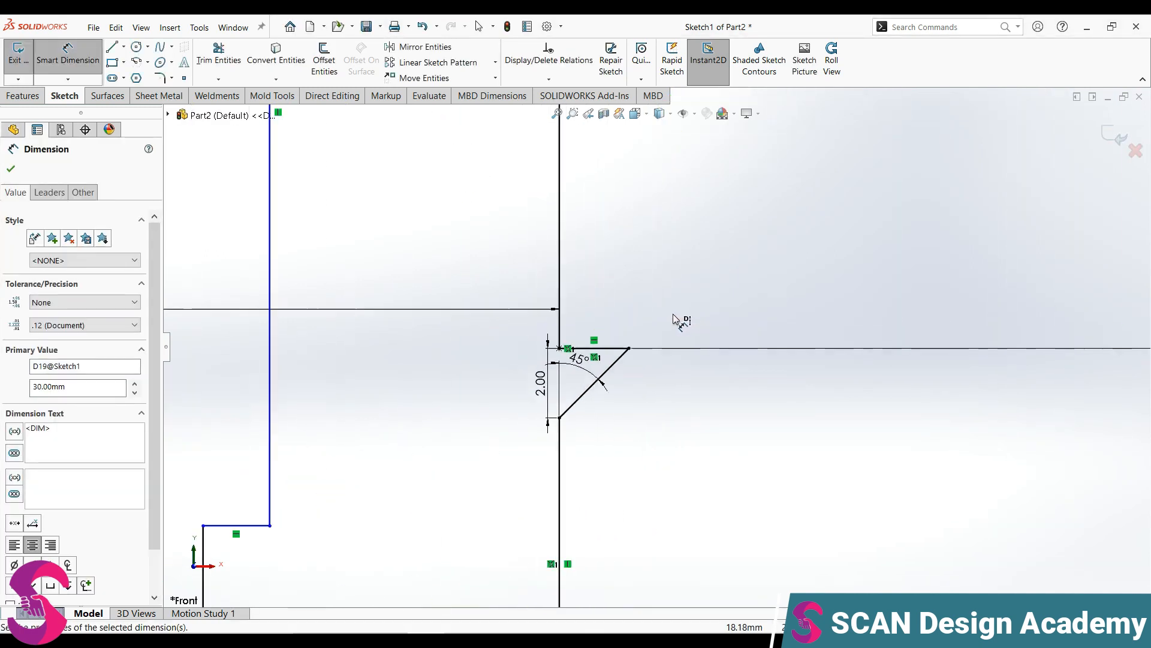
pyautogui.scroll(4, 675, 320)
pyautogui.press('Escape')
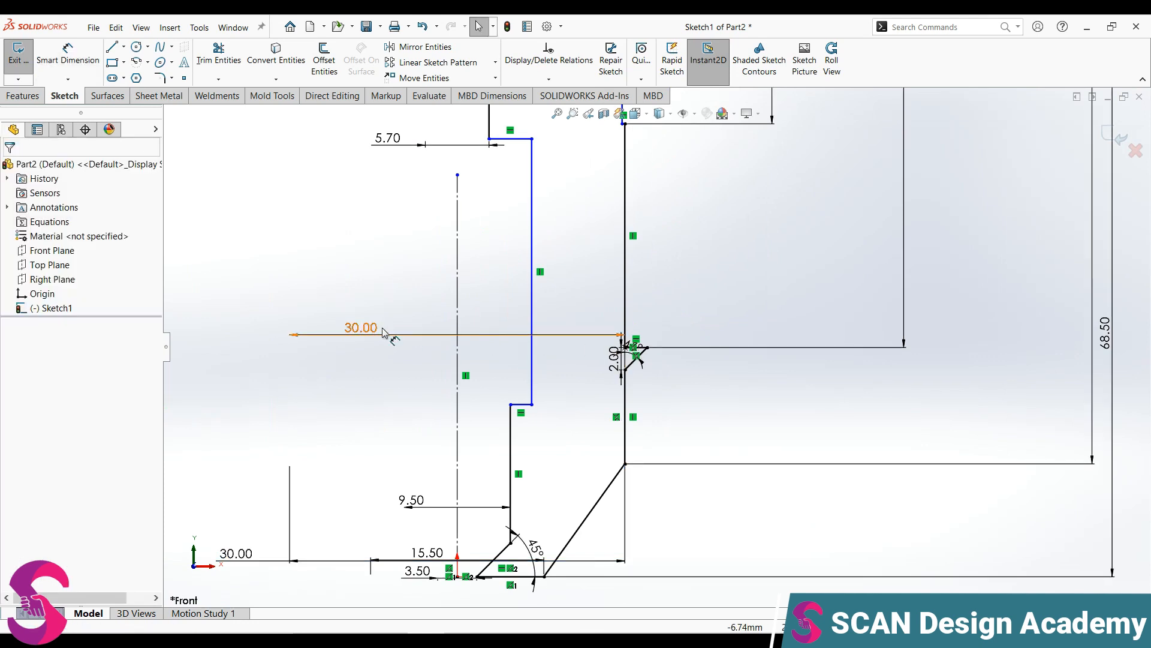
pyautogui.scroll(-8, 629, 337)
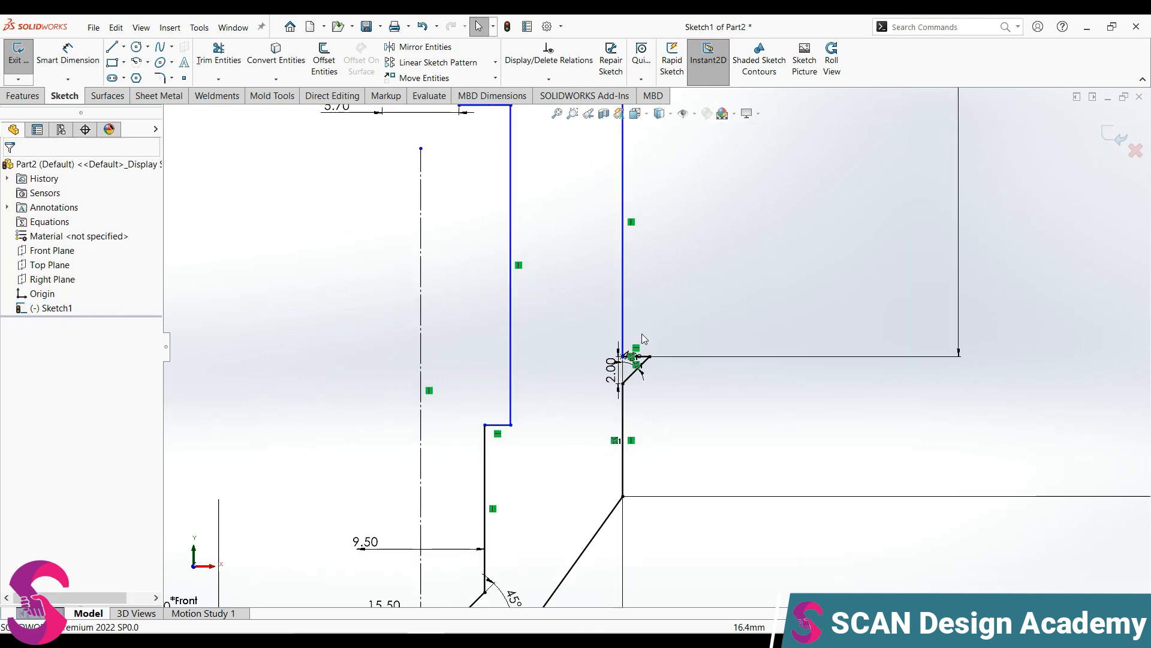
pyautogui.click(548, 419)
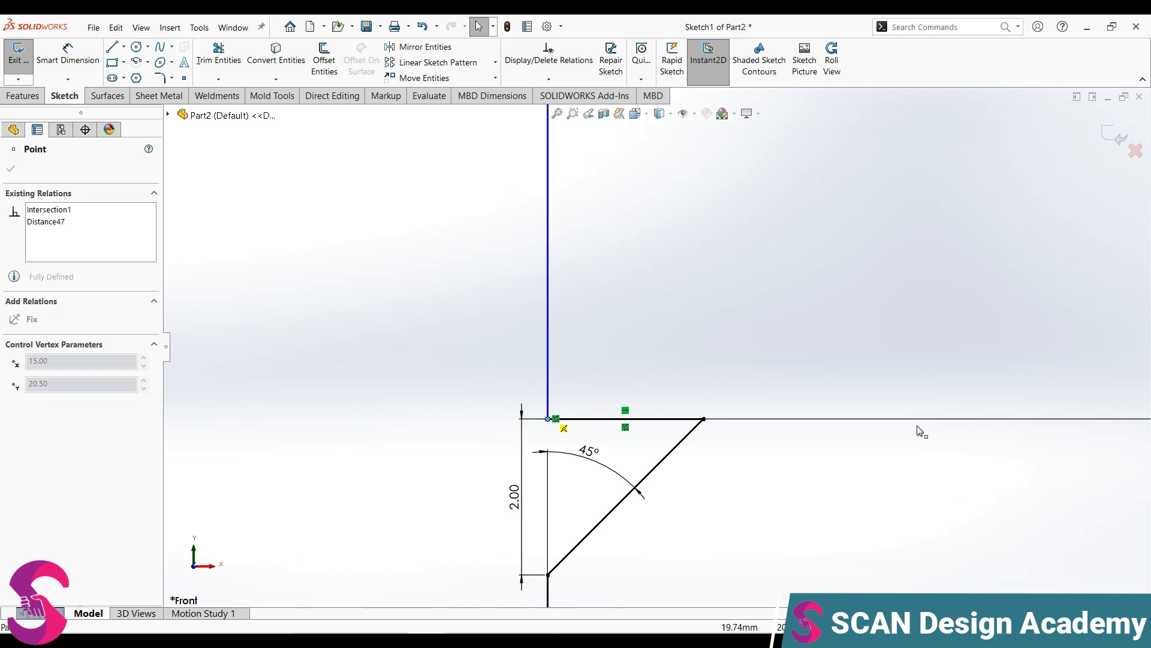
pyautogui.scroll(5, 638, 362)
pyautogui.scroll(3, 643, 365)
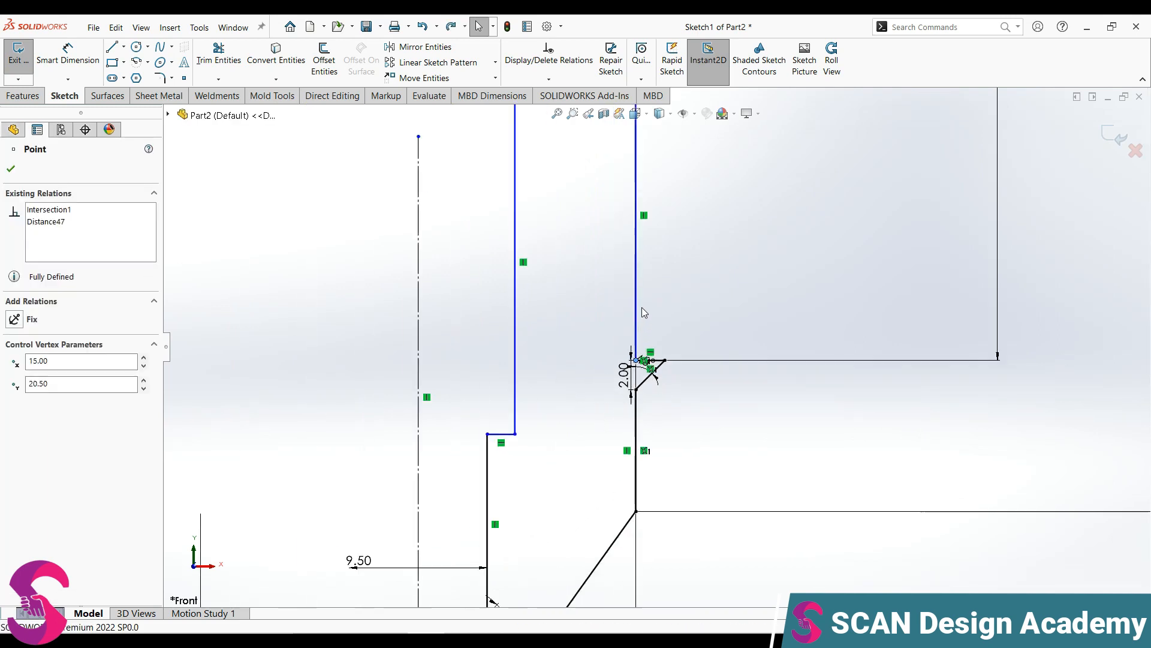
pyautogui.moveTo(635, 280); pyautogui.dragTo(747, 295)
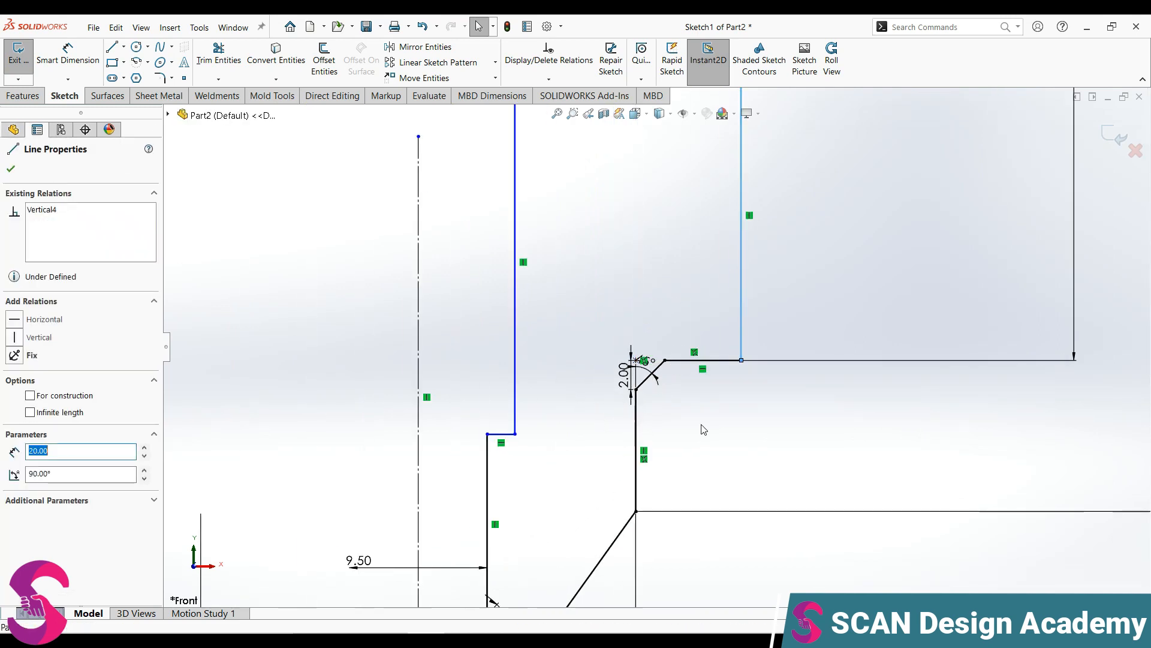
# Dimension the outer vertical line above the 2 mm chamfer as a 34.74 mm diameter about the centerline
pyautogui.scroll(3, 703, 429)
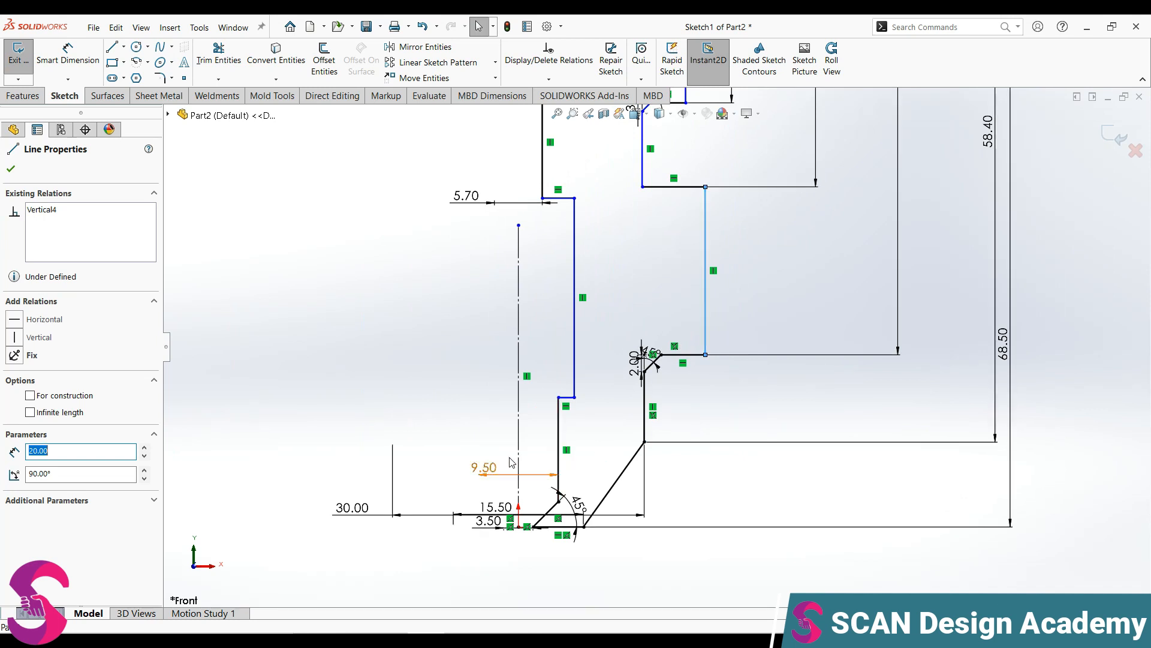
pyautogui.moveTo(513, 464); pyautogui.dragTo(491, 266, button='right')
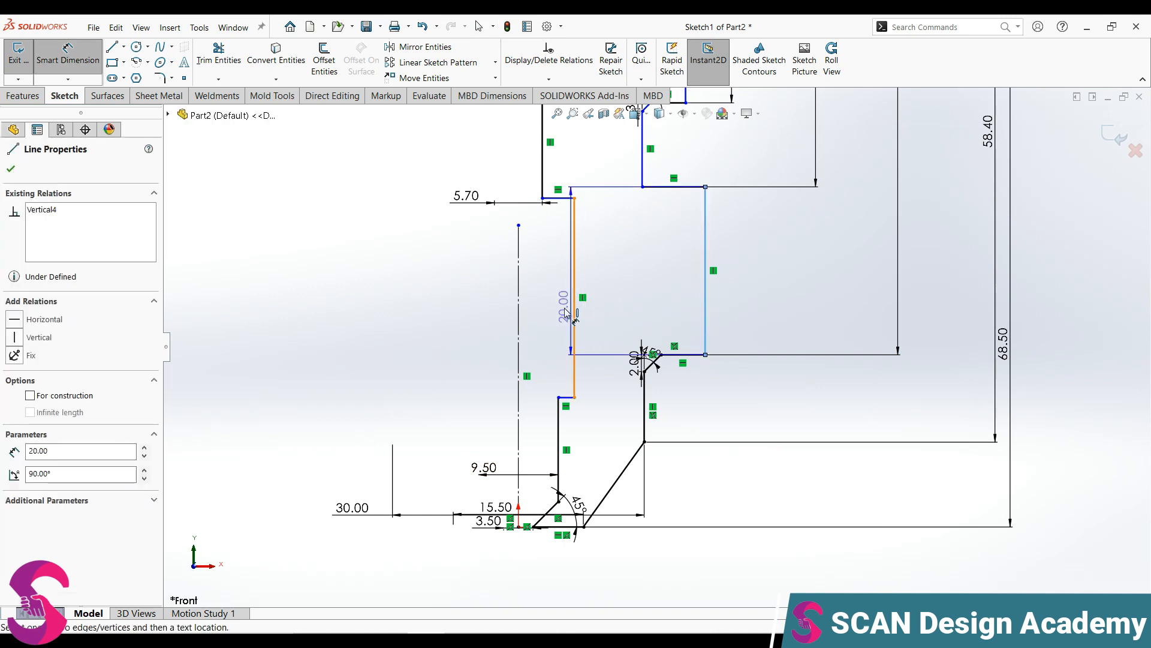
pyautogui.click(519, 315)
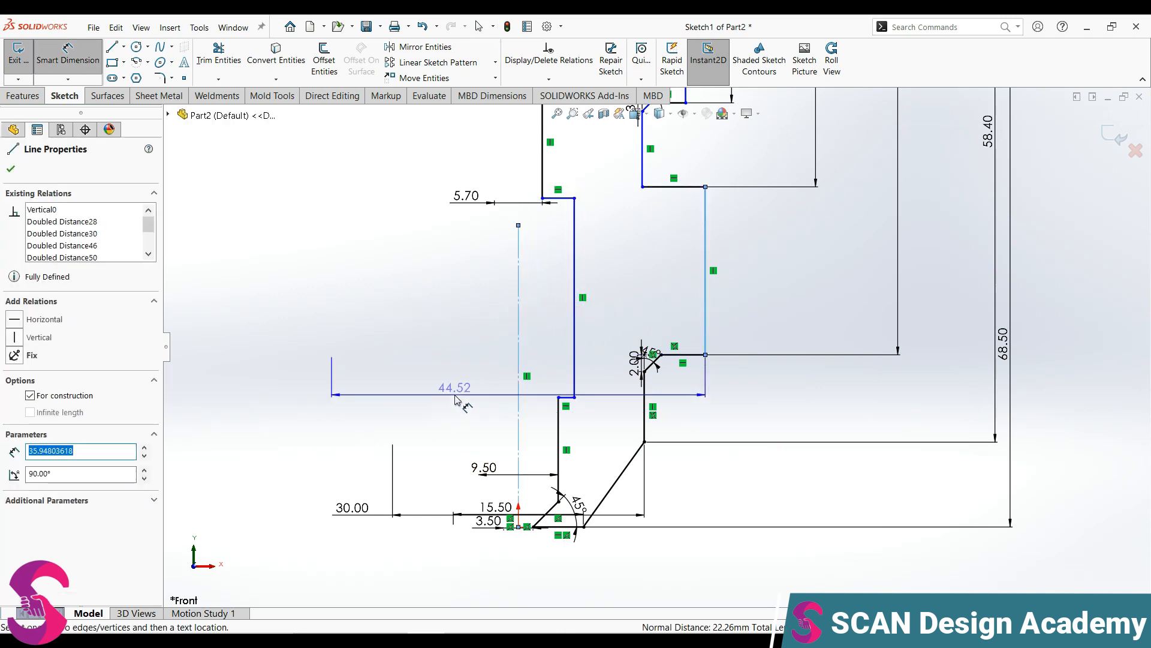
pyautogui.click(447, 391)
pyautogui.write('34.74')
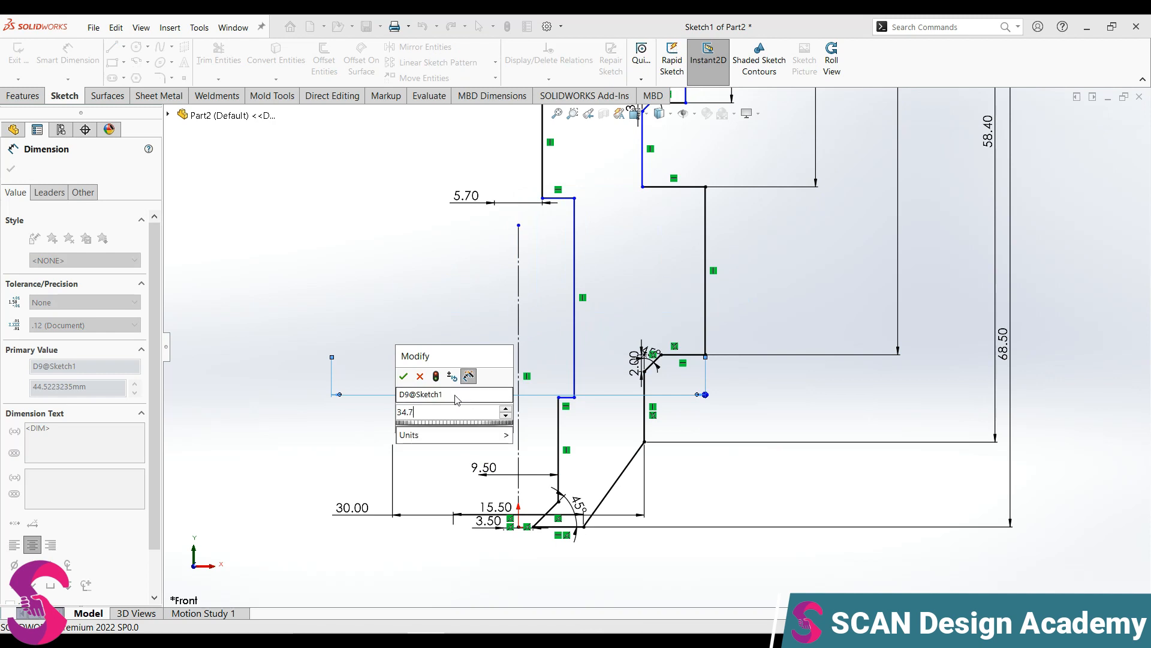
pyautogui.press('Return')
# Dimension the profile's overall height from its top line to its bottom line as 93.5 mm
pyautogui.scroll(-3, 660, 346)
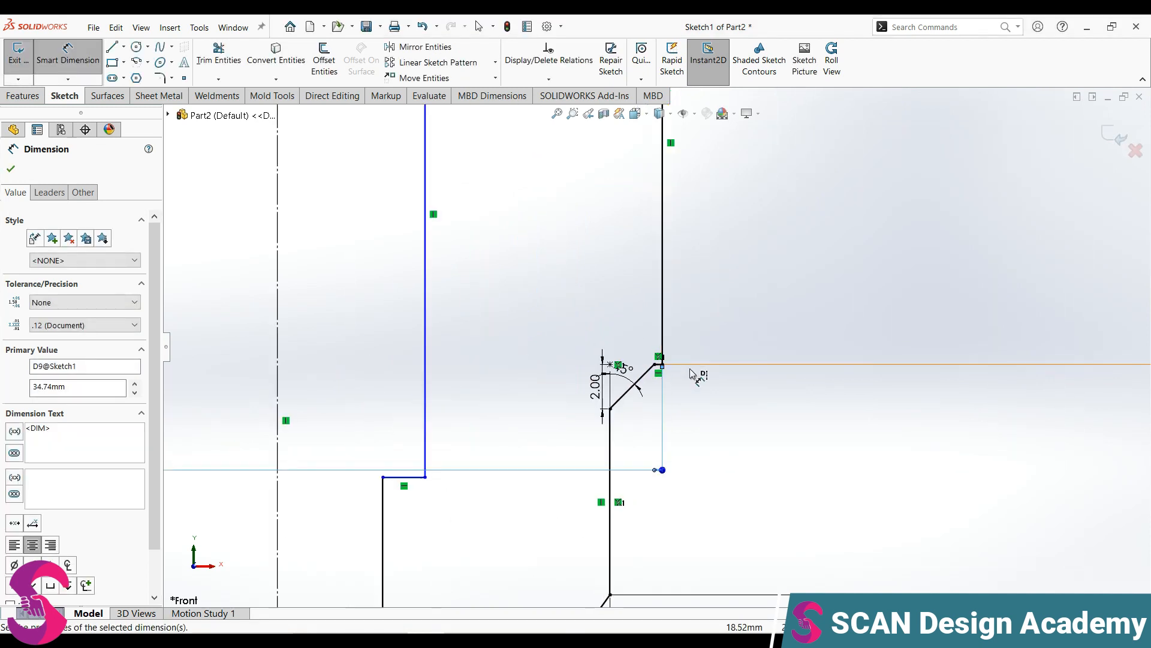
pyautogui.scroll(5, 555, 349)
pyautogui.scroll(-3, 590, 406)
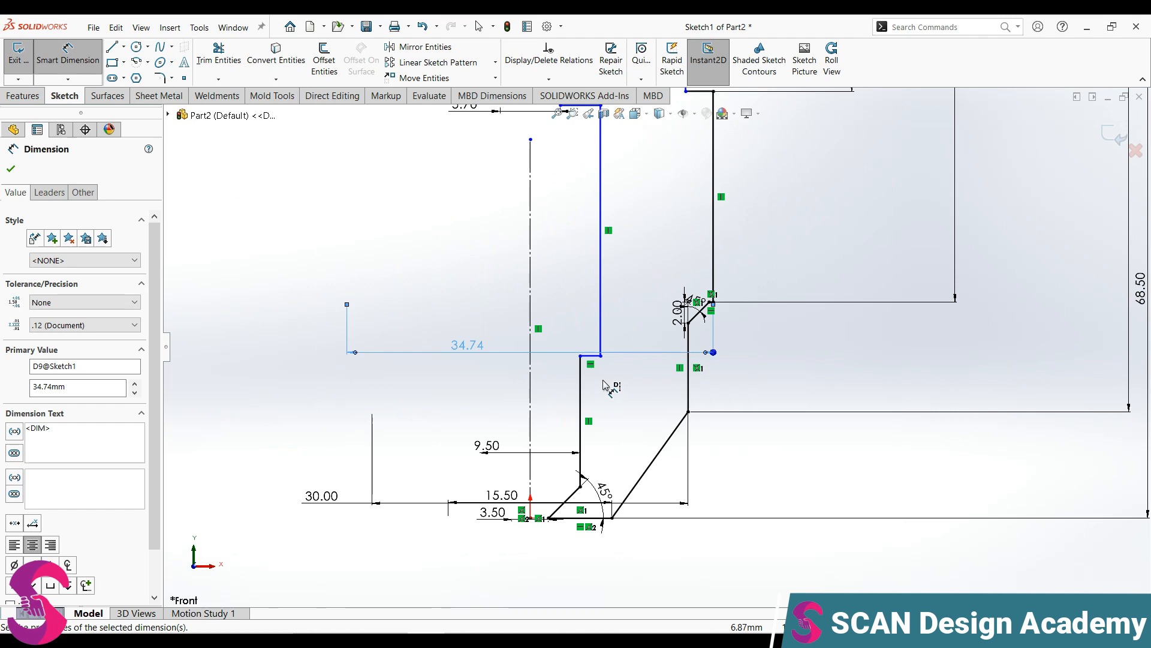
pyautogui.scroll(5, 607, 387)
pyautogui.scroll(4, 665, 209)
pyautogui.scroll(-2, 677, 206)
pyautogui.click(645, 186)
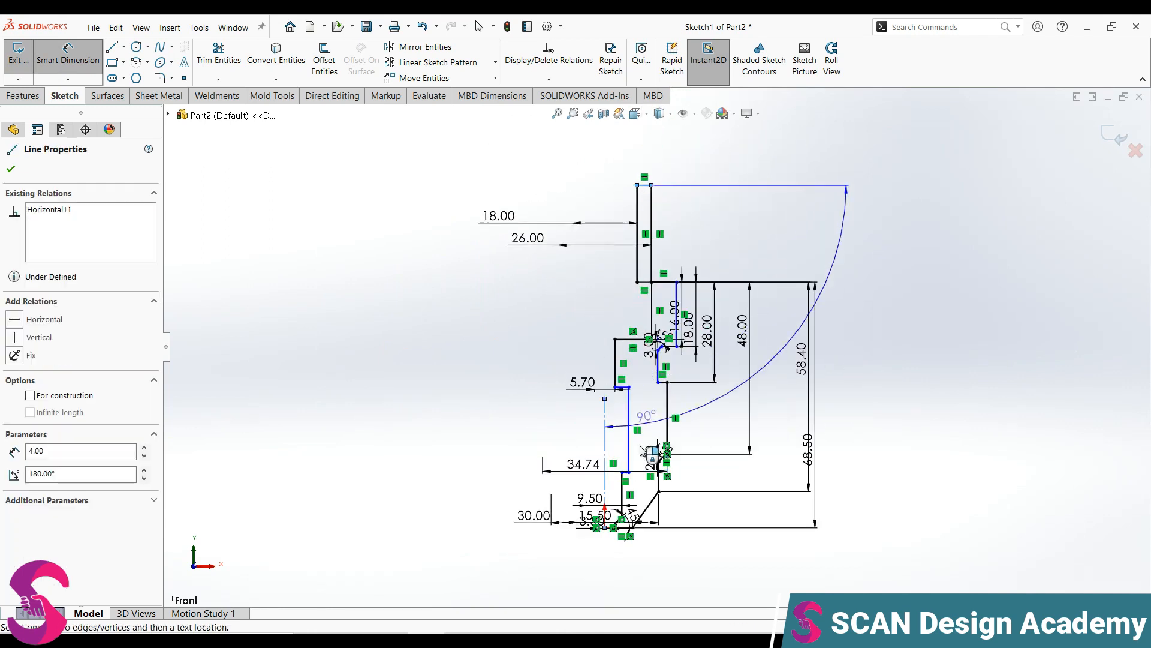
pyautogui.scroll(-2, 620, 525)
pyautogui.click(628, 530)
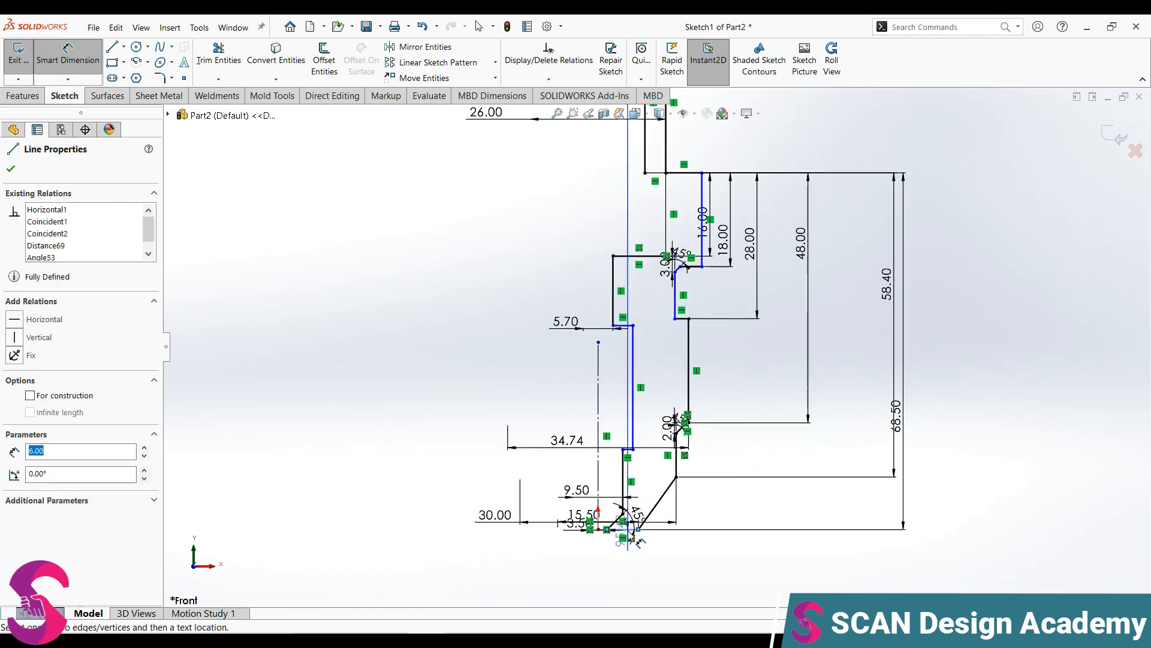
pyautogui.click(984, 360)
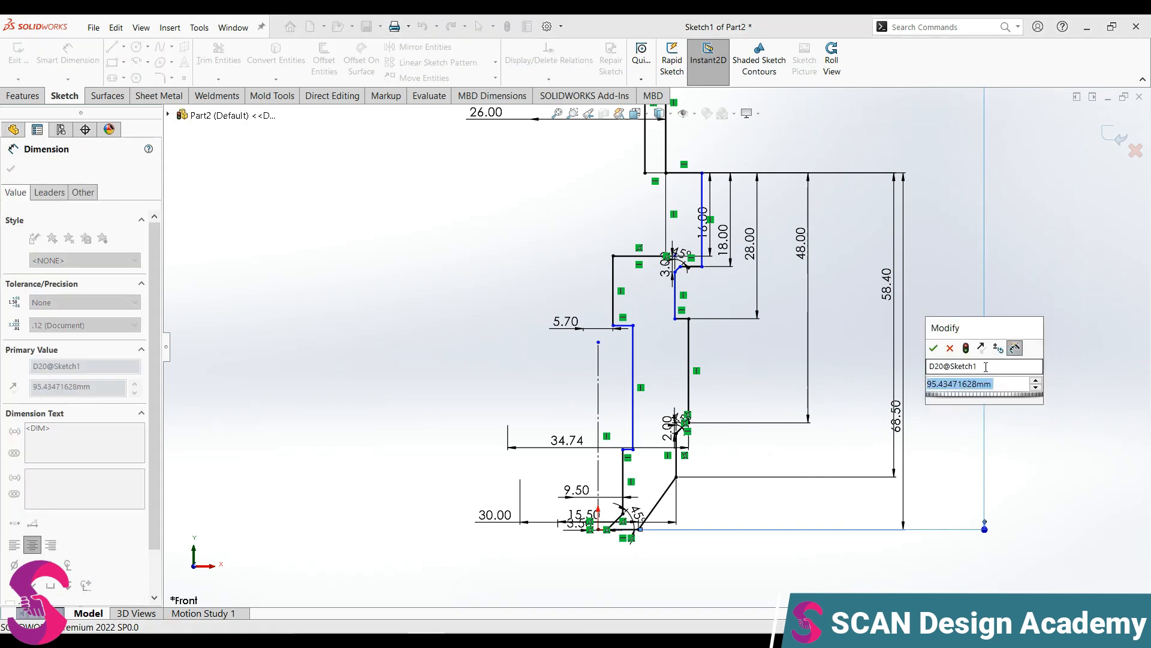
pyautogui.write('93.5')
pyautogui.press('Return')
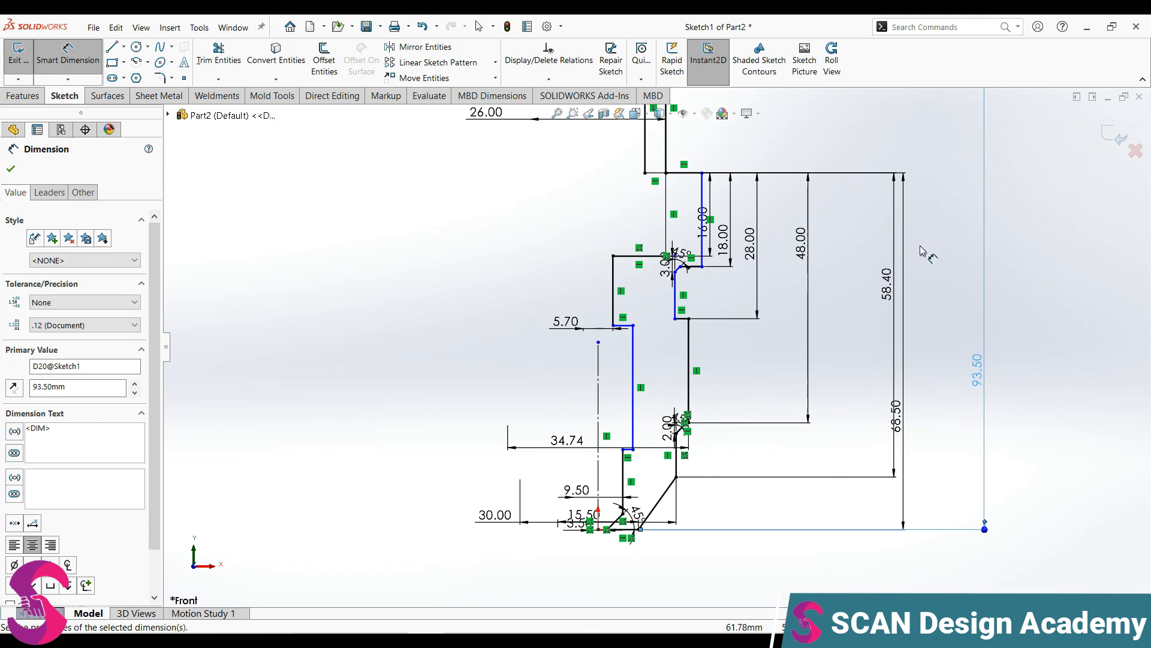
pyautogui.scroll(3, 863, 231)
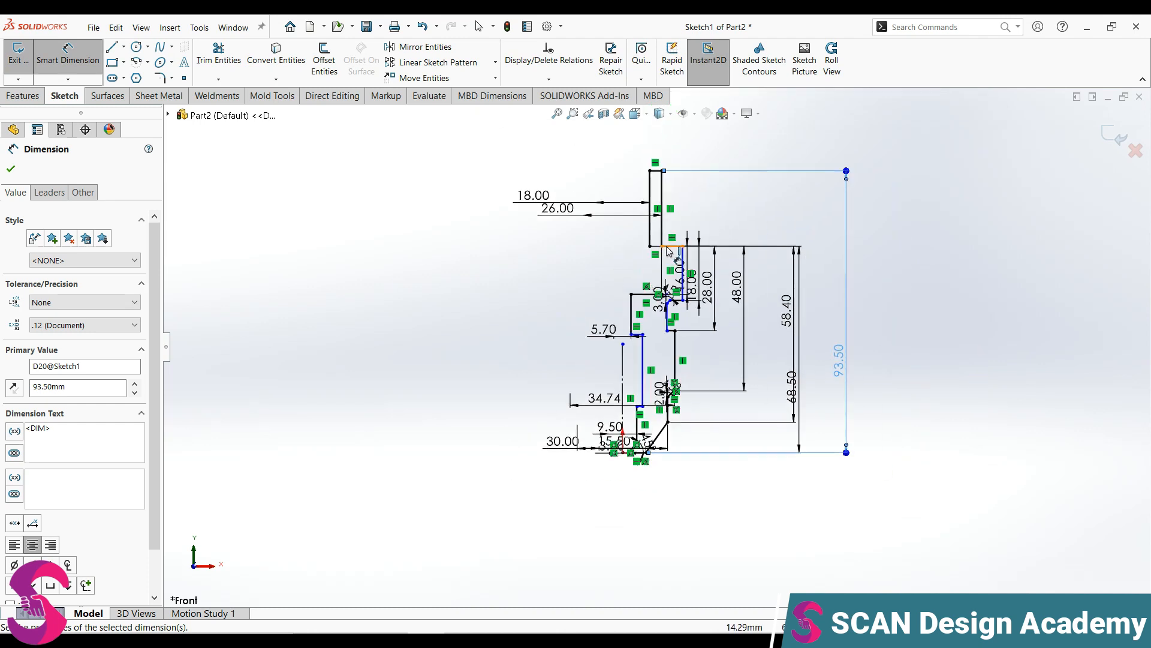
pyautogui.scroll(-1, 667, 249)
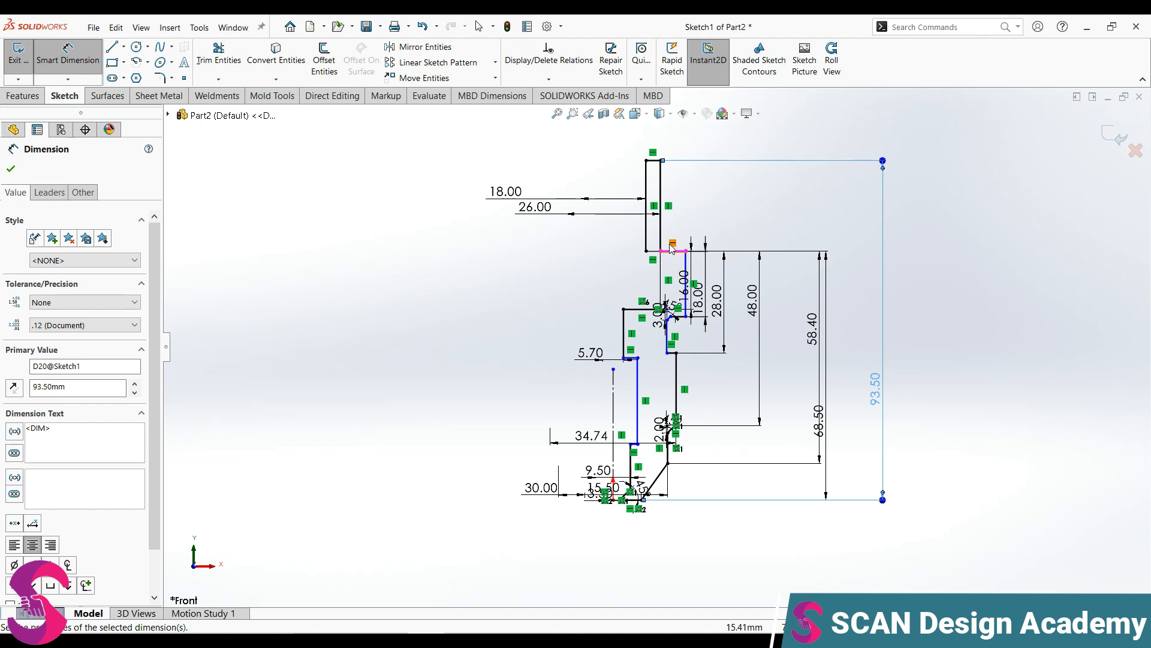
pyautogui.scroll(-2, 675, 336)
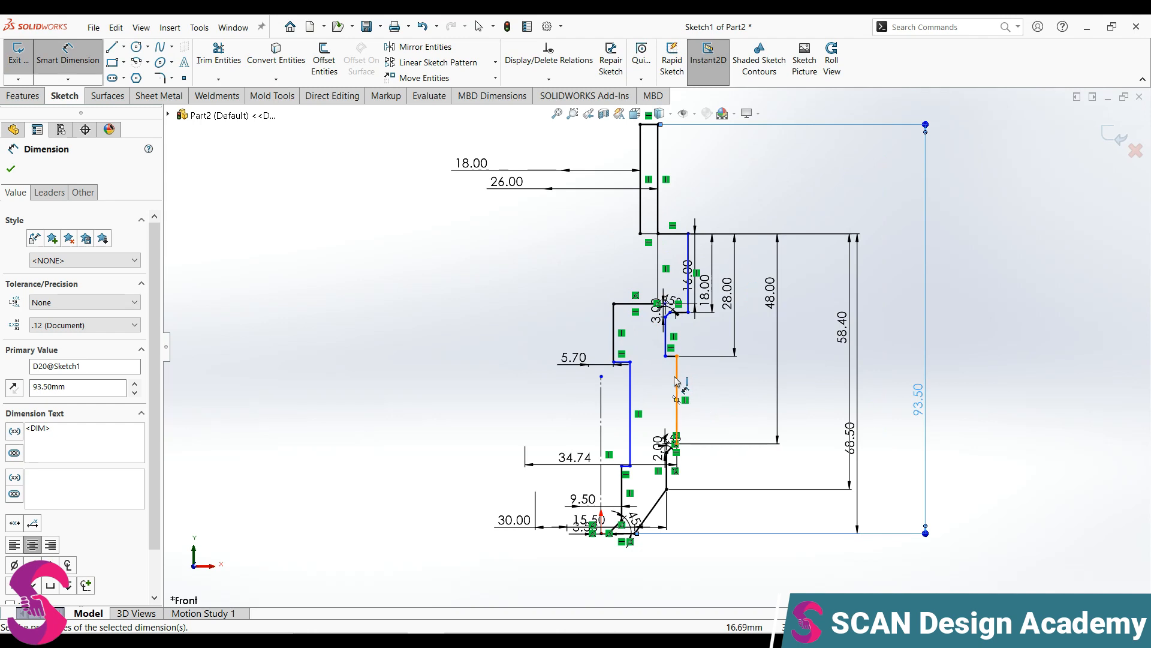
# Dimension the outermost vertical line of the upper flange as a 45 mm diameter about the centerline
pyautogui.scroll(-2, 668, 252)
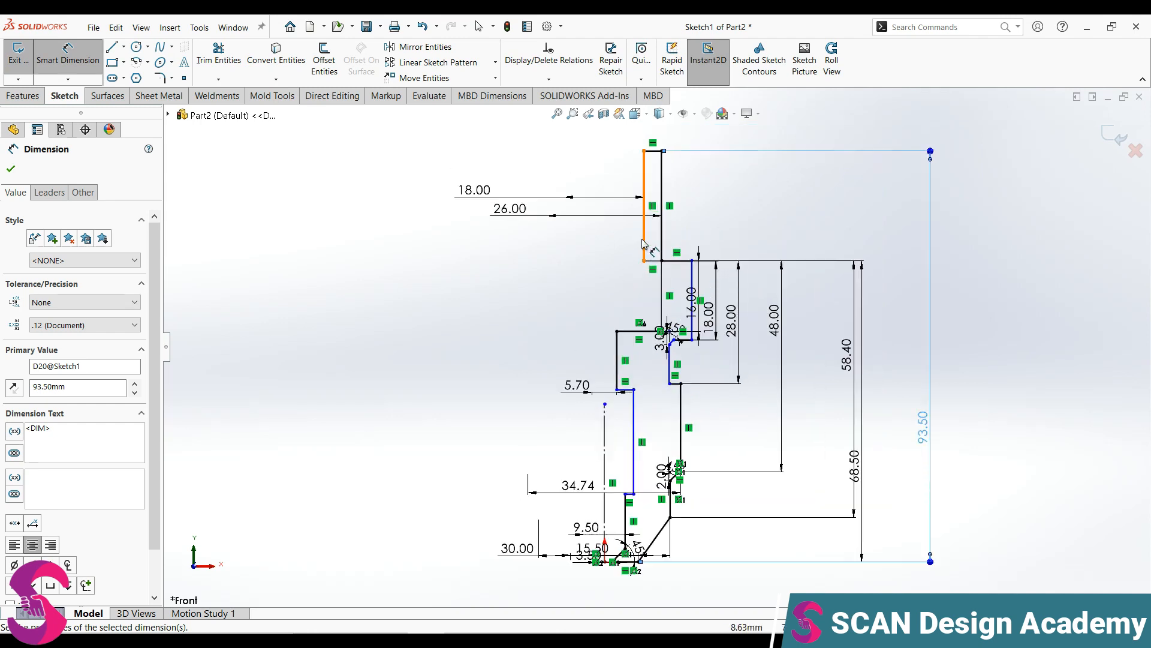
pyautogui.scroll(-2, 668, 249)
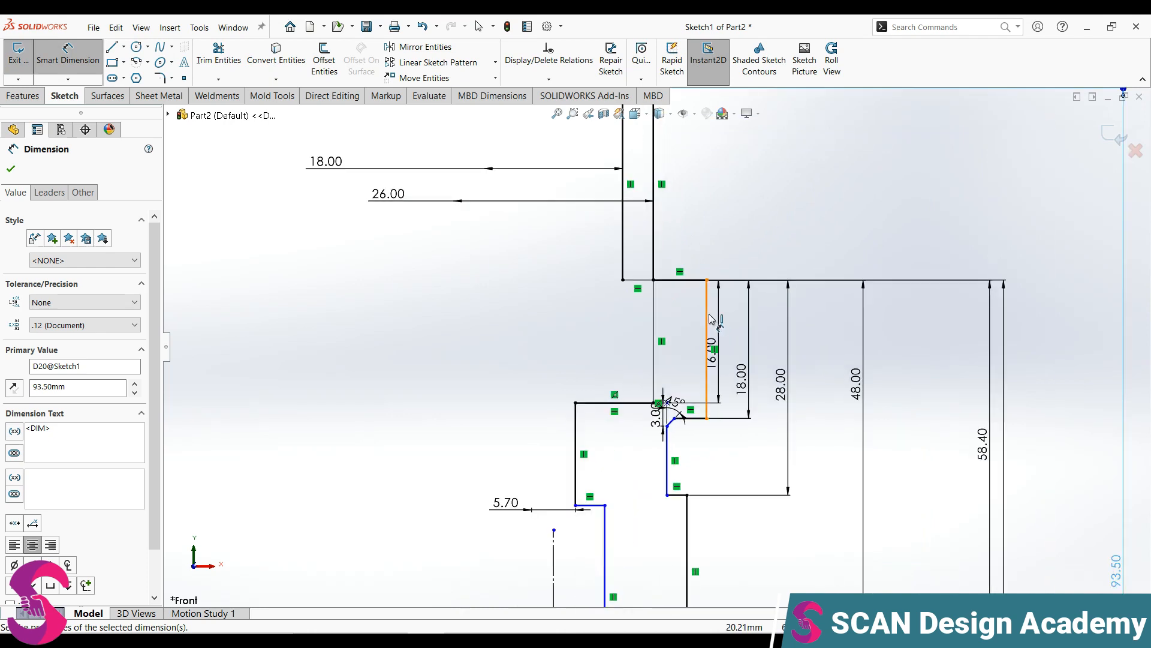
pyautogui.click(707, 336)
pyautogui.click(553, 558)
pyautogui.click(473, 330)
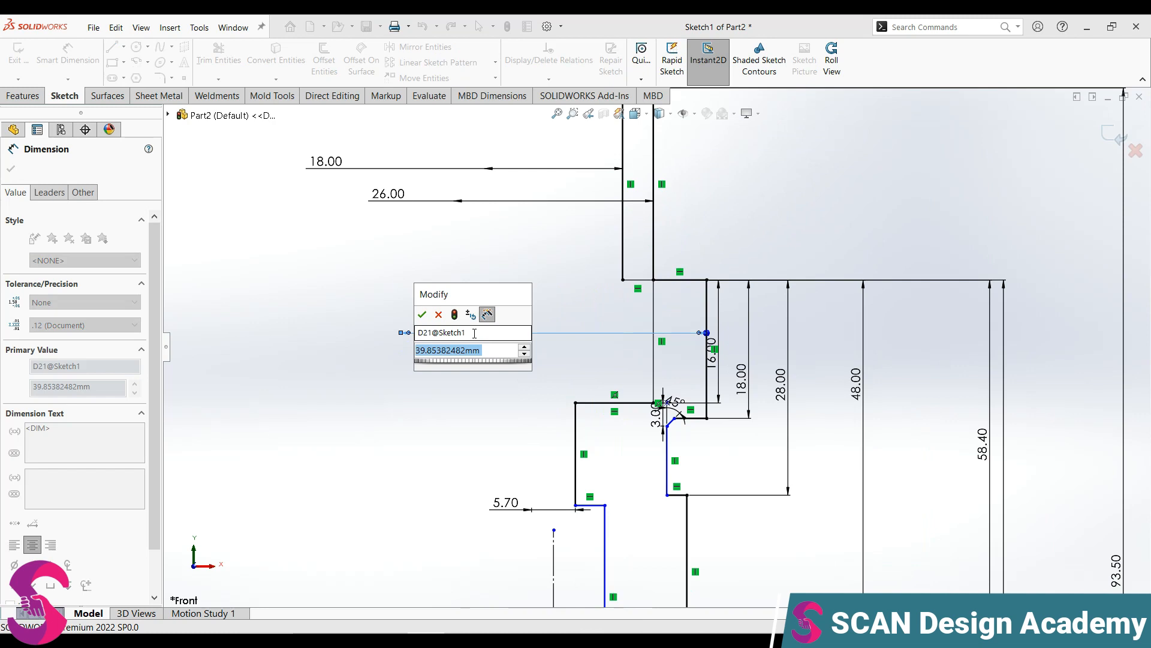
pyautogui.write('45')
pyautogui.press('Return')
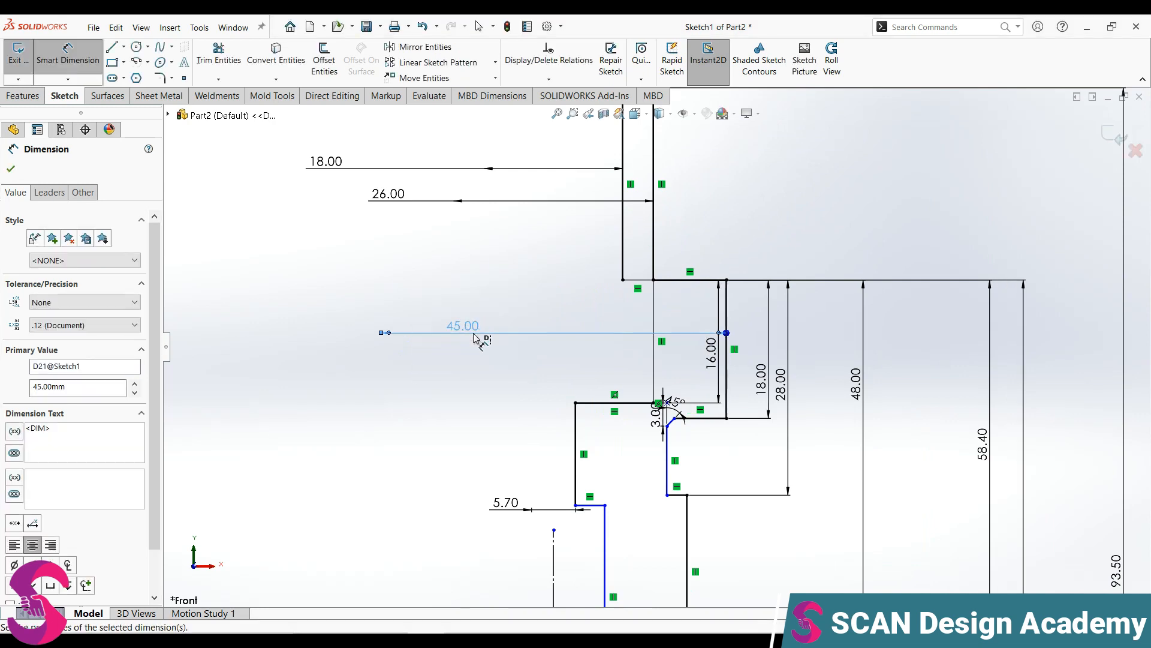
# Dimension the outer vertical line of the groove below the flange chamfer as a 30 mm diameter about the centerline
pyautogui.scroll(2, 617, 416)
pyautogui.scroll(-5, 694, 403)
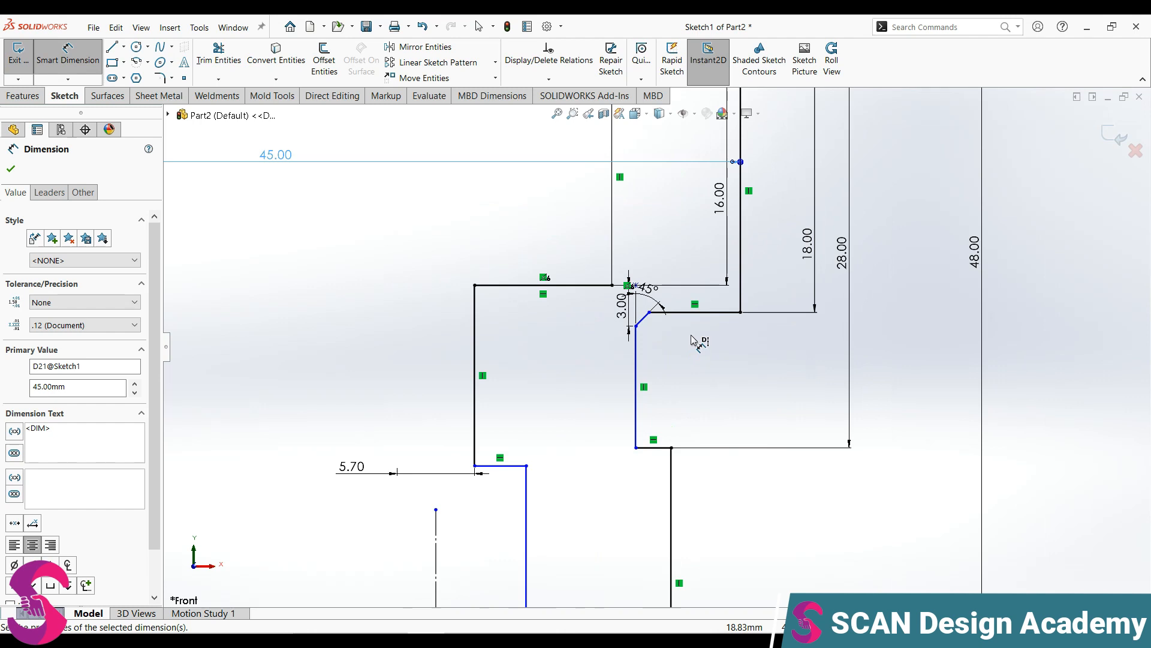
pyautogui.scroll(1, 659, 276)
pyautogui.scroll(-1, 658, 276)
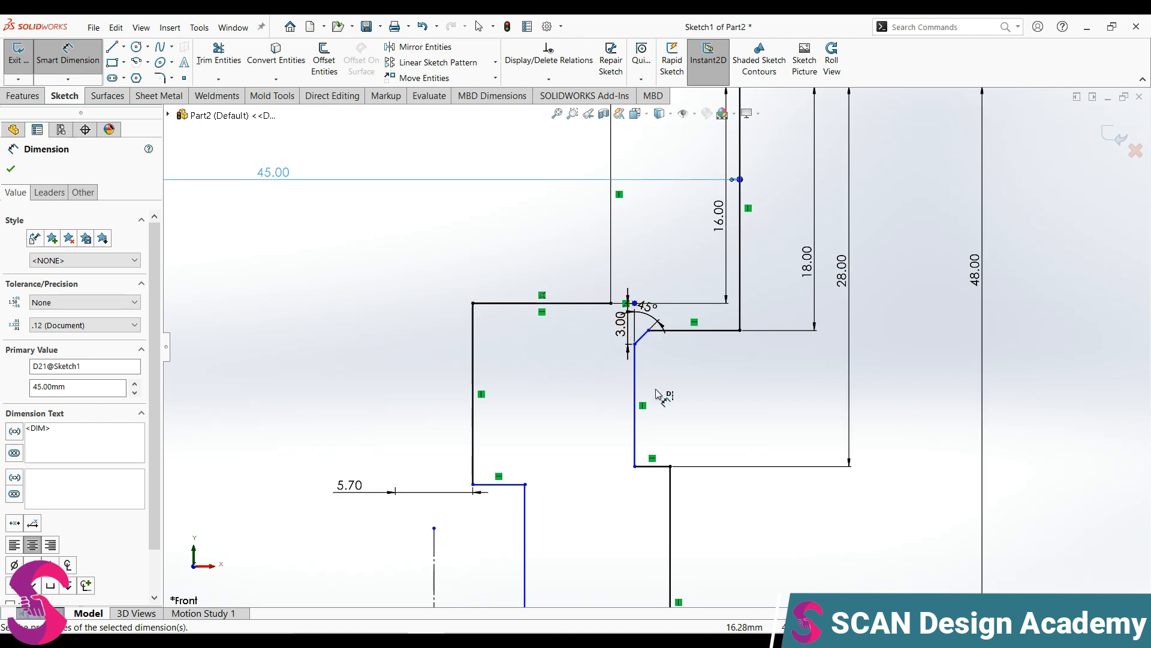
pyautogui.scroll(3, 655, 416)
pyautogui.scroll(2, 654, 424)
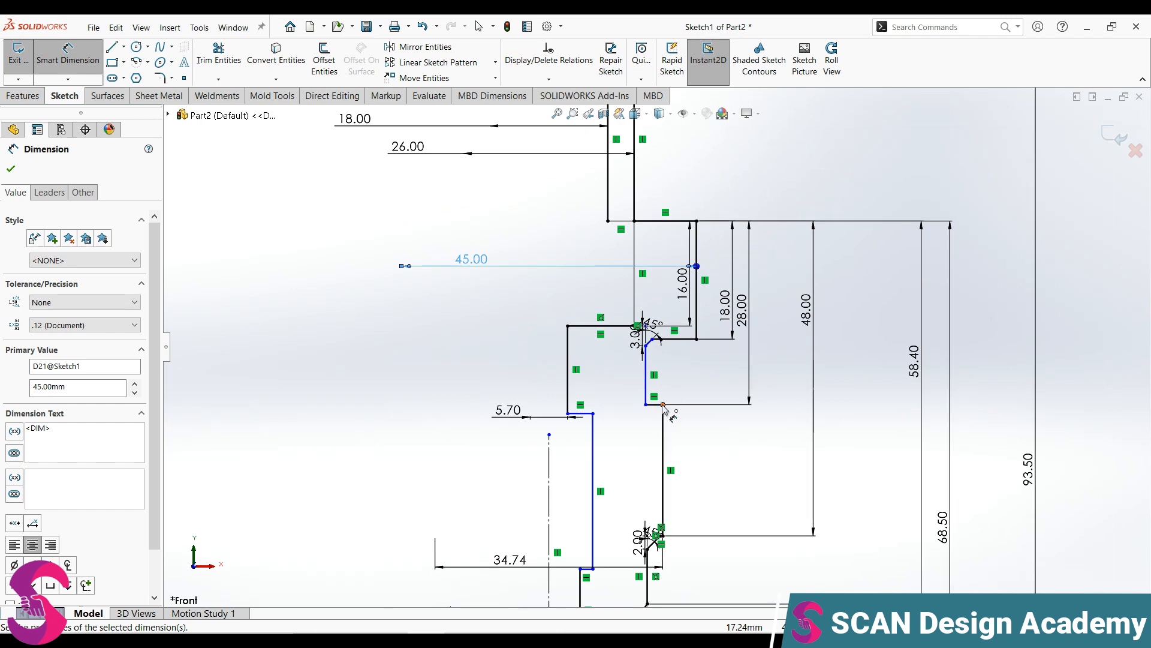
pyautogui.click(646, 384)
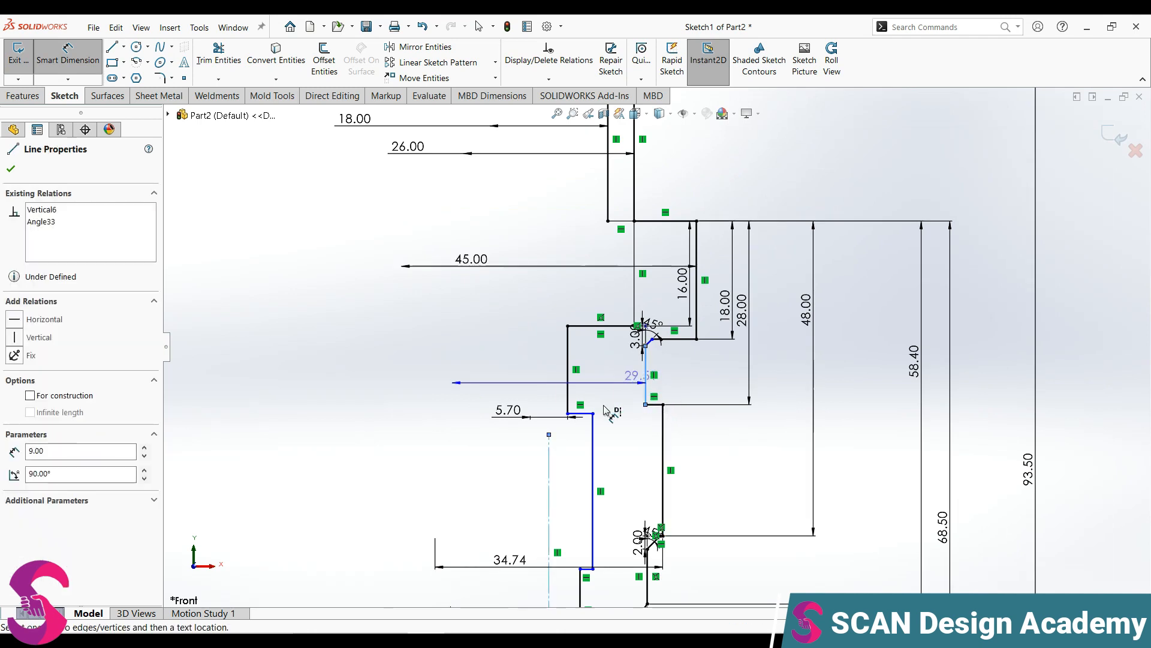
pyautogui.click(506, 349)
pyautogui.write('30')
pyautogui.press('Return')
# Dimension the length of the inner vertical line at the 5.70 mm diameter as 2 mm
pyautogui.scroll(-5, 649, 343)
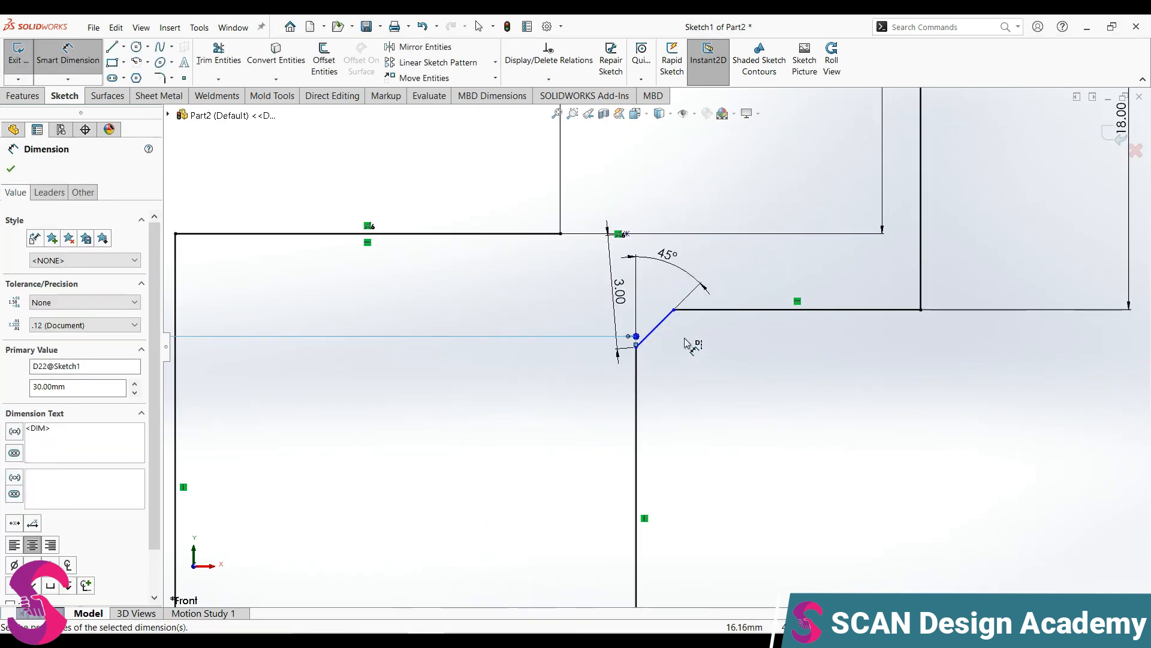
pyautogui.scroll(2, 709, 338)
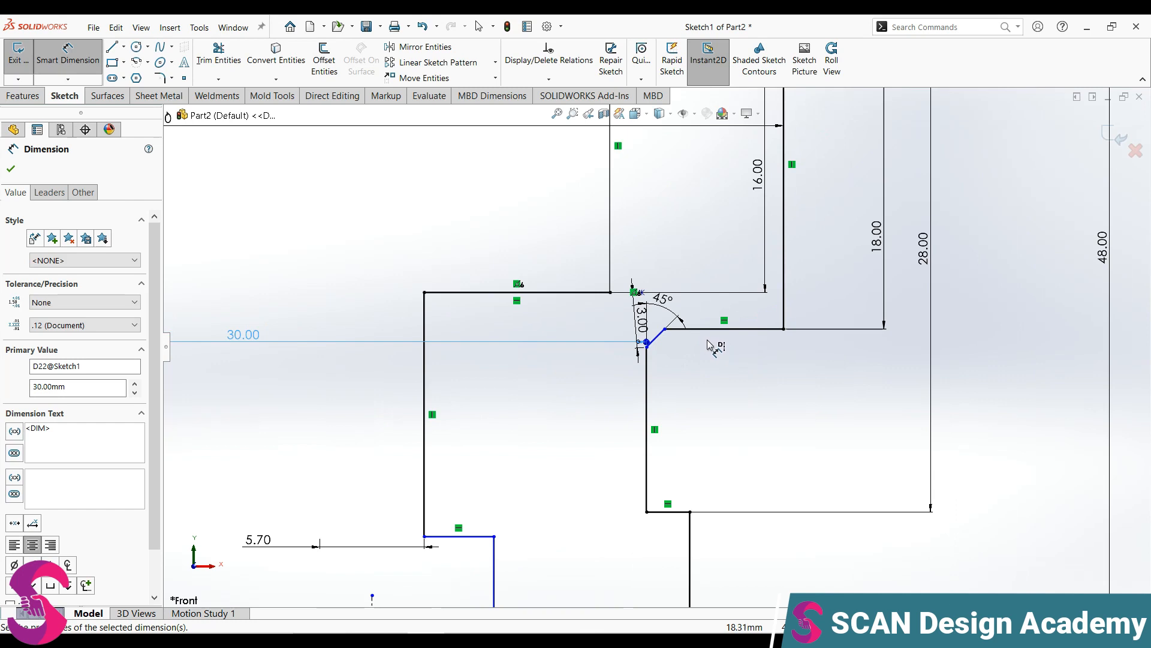
pyautogui.scroll(3, 689, 394)
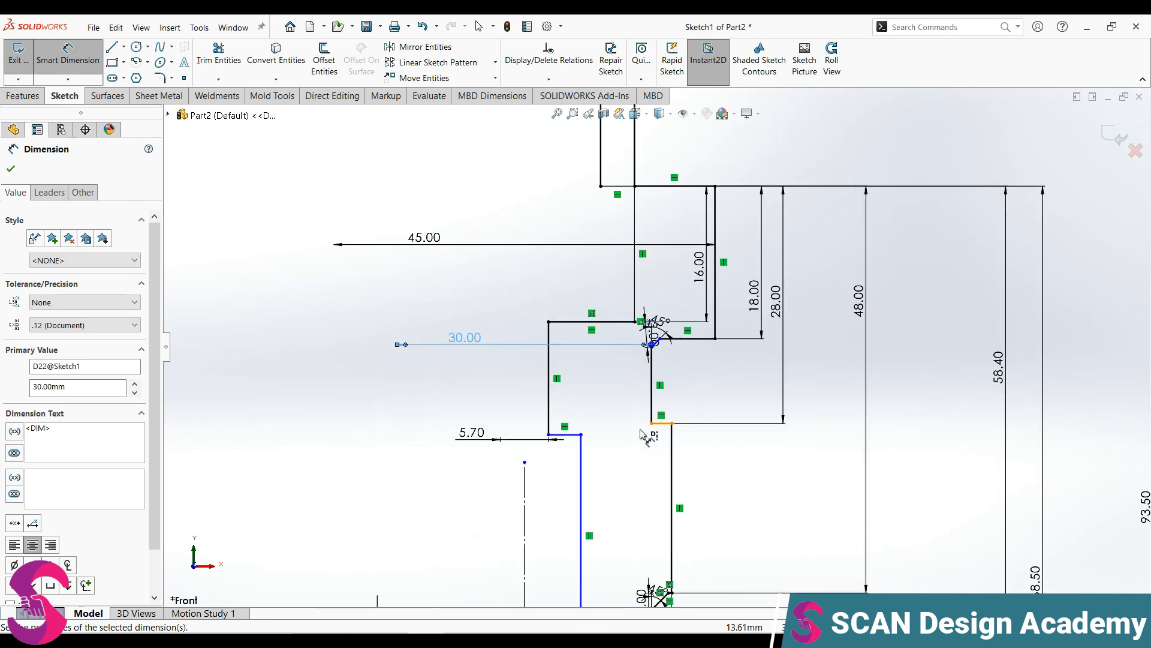
pyautogui.scroll(3, 644, 435)
pyautogui.scroll(-1, 642, 414)
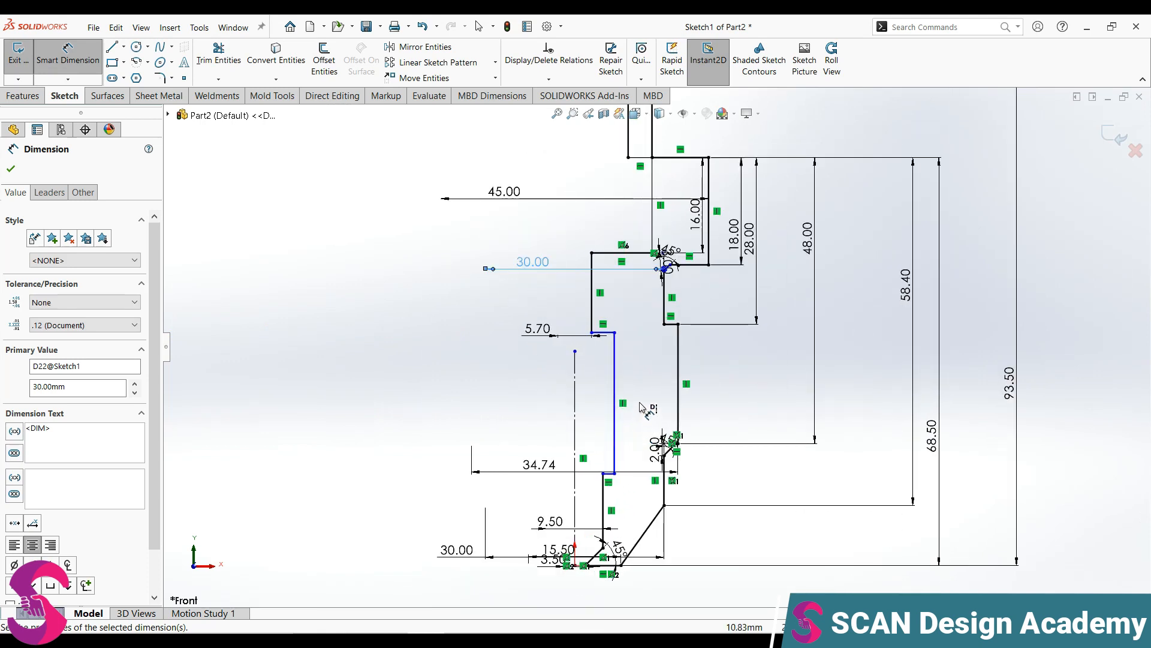
pyautogui.click(592, 307)
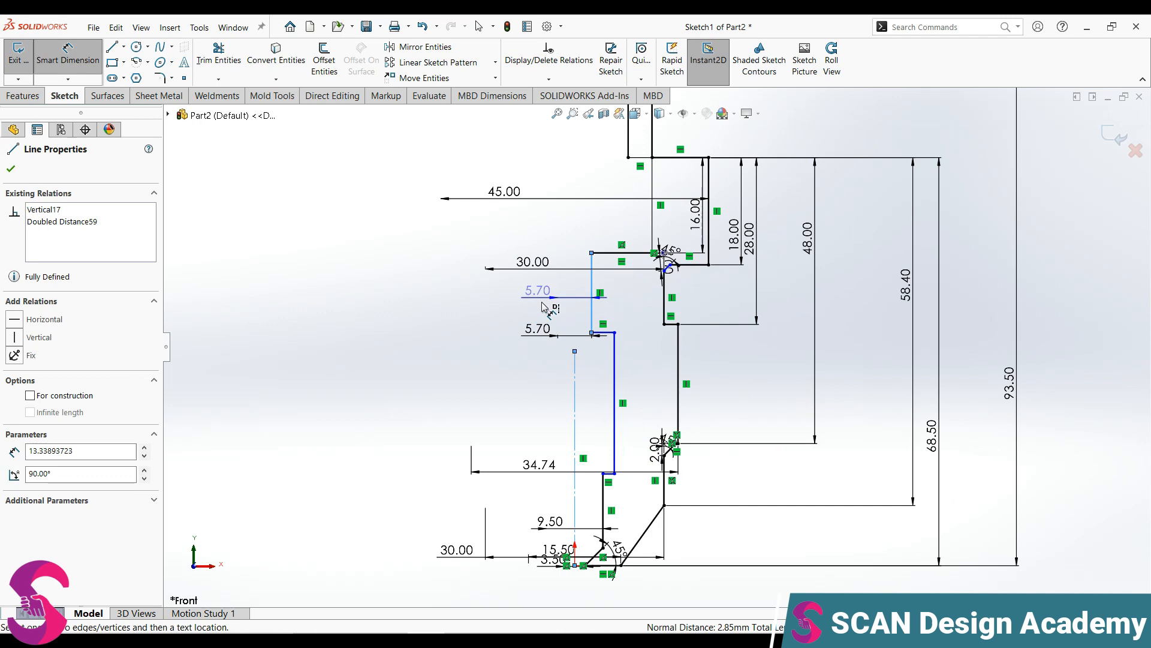
pyautogui.press('Escape')
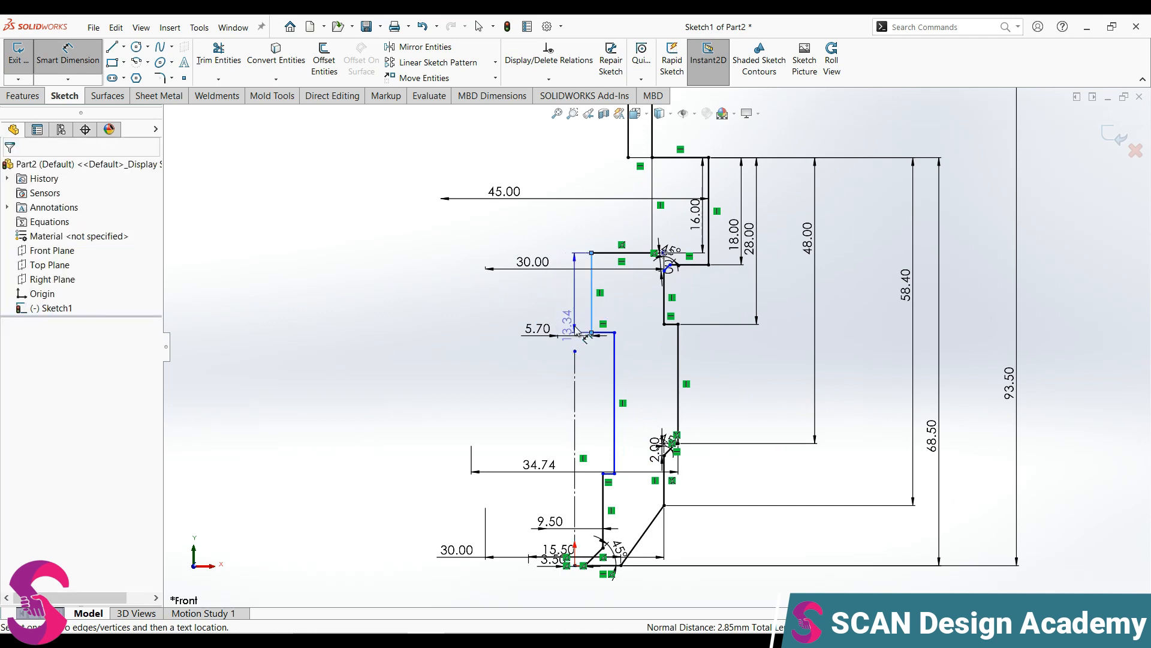
pyautogui.click(544, 295)
pyautogui.write('2')
pyautogui.press('Return')
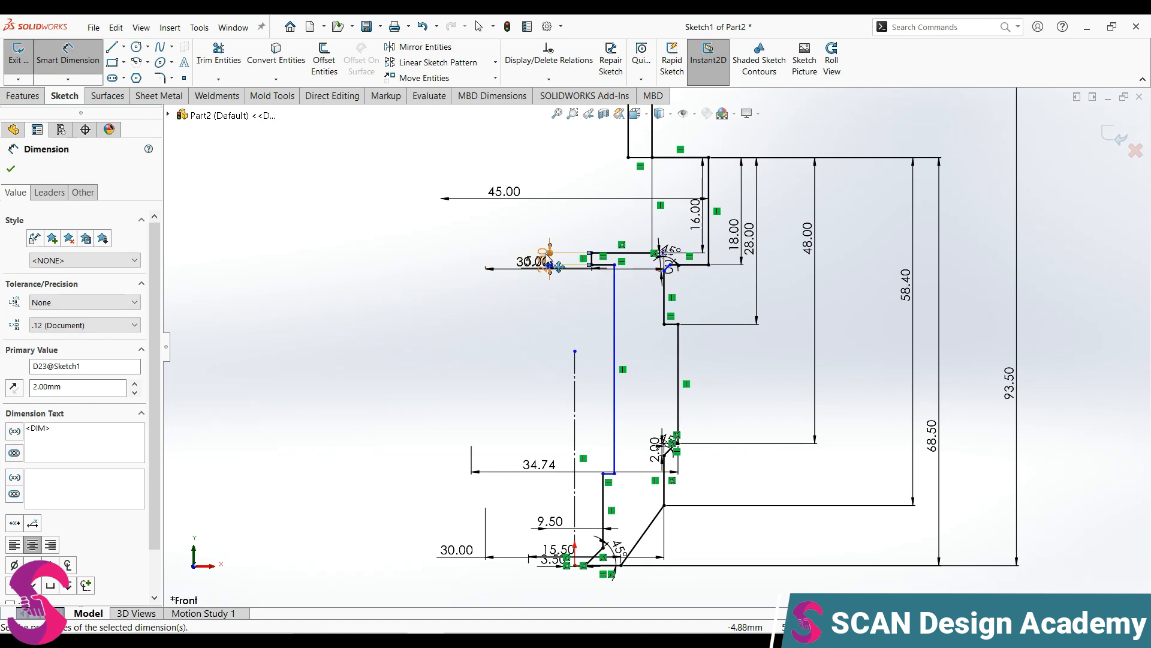
# Set the length of the inner vertical line at the 5.70 mm diameter to 1 mm
pyautogui.doubleClick(561, 261)
pyautogui.write('1')
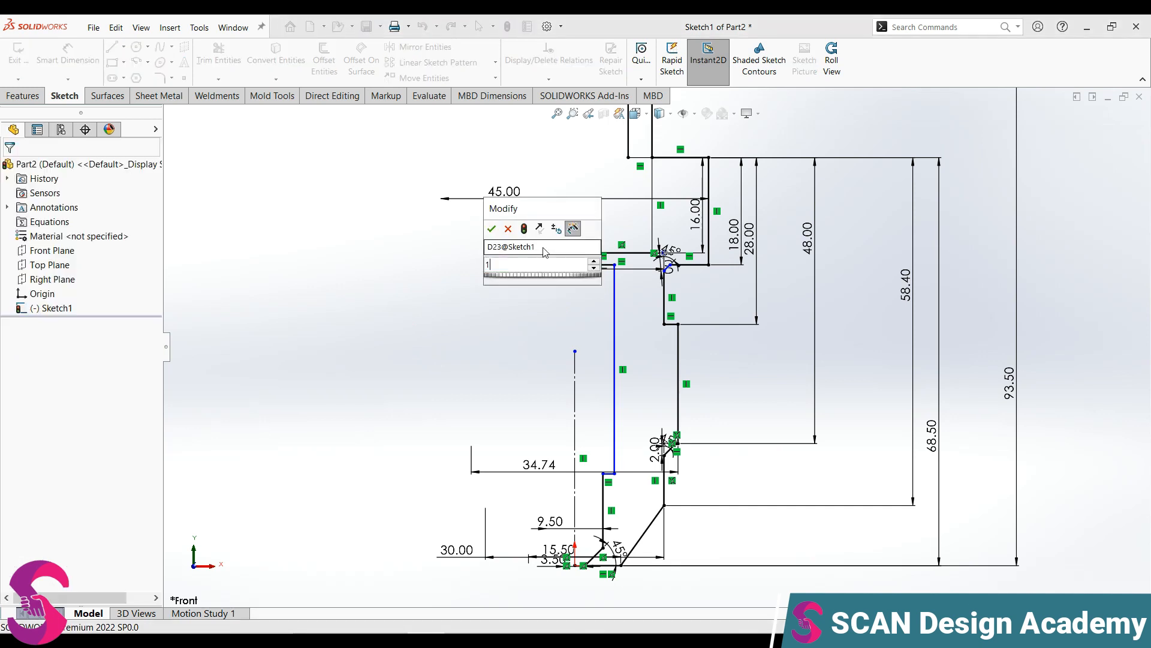
pyautogui.press('Return')
# Dimension the length of the inner vertical line above the inner 45° slanted line as 15 mm
pyautogui.scroll(-2, 623, 428)
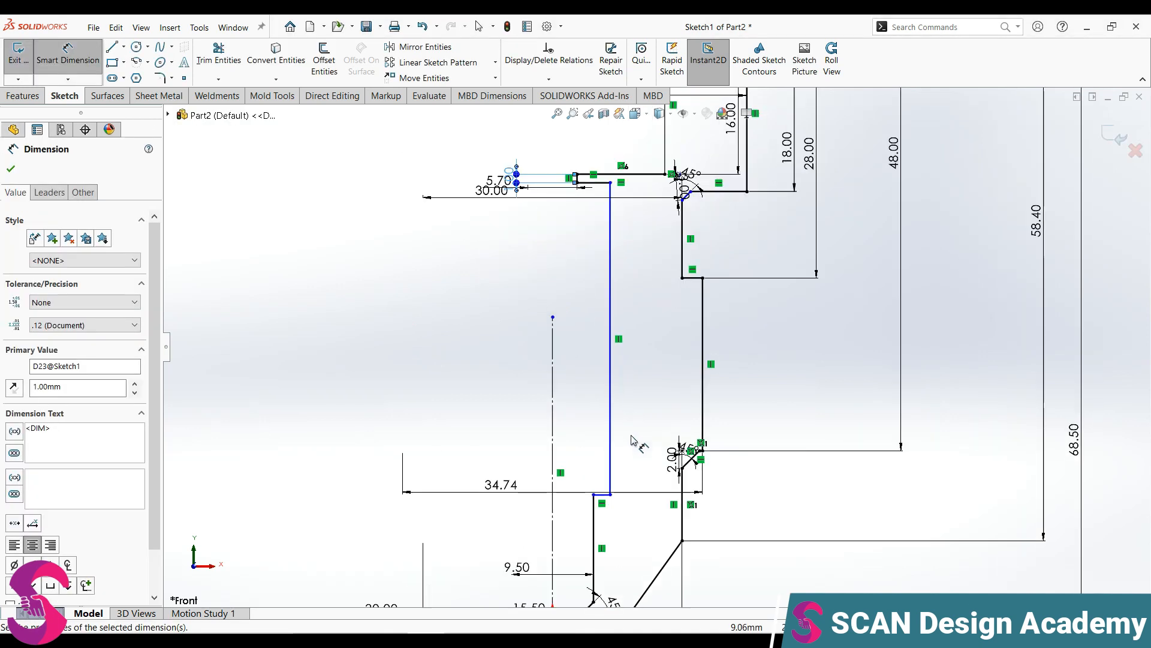
pyautogui.scroll(2, 634, 450)
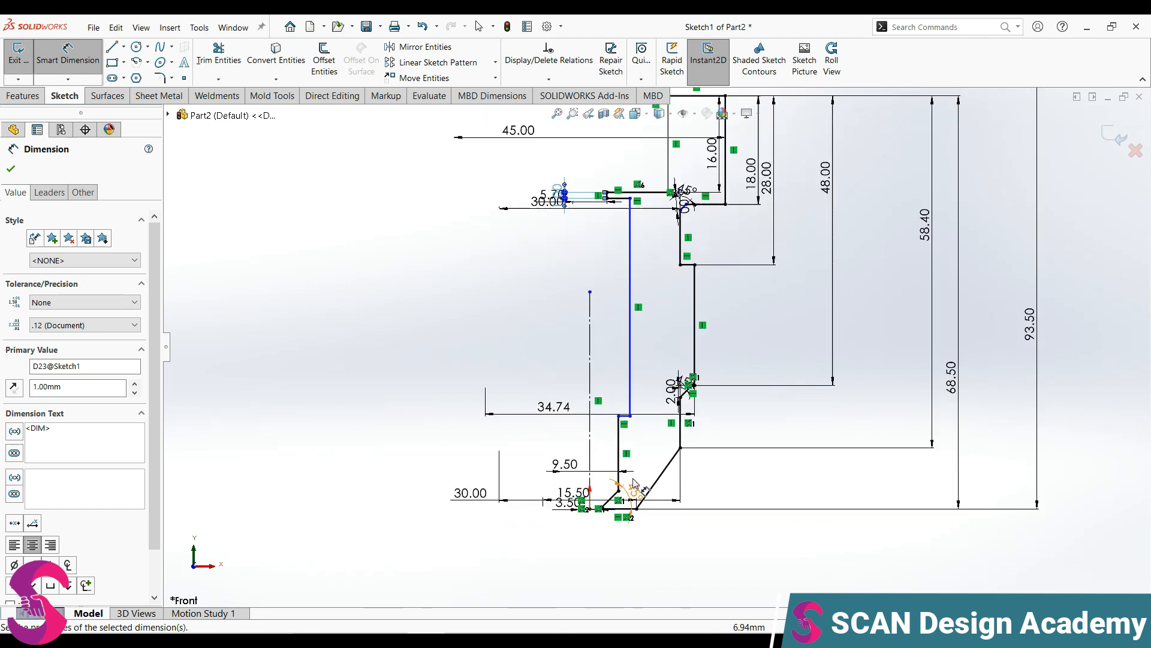
pyautogui.scroll(-2, 639, 464)
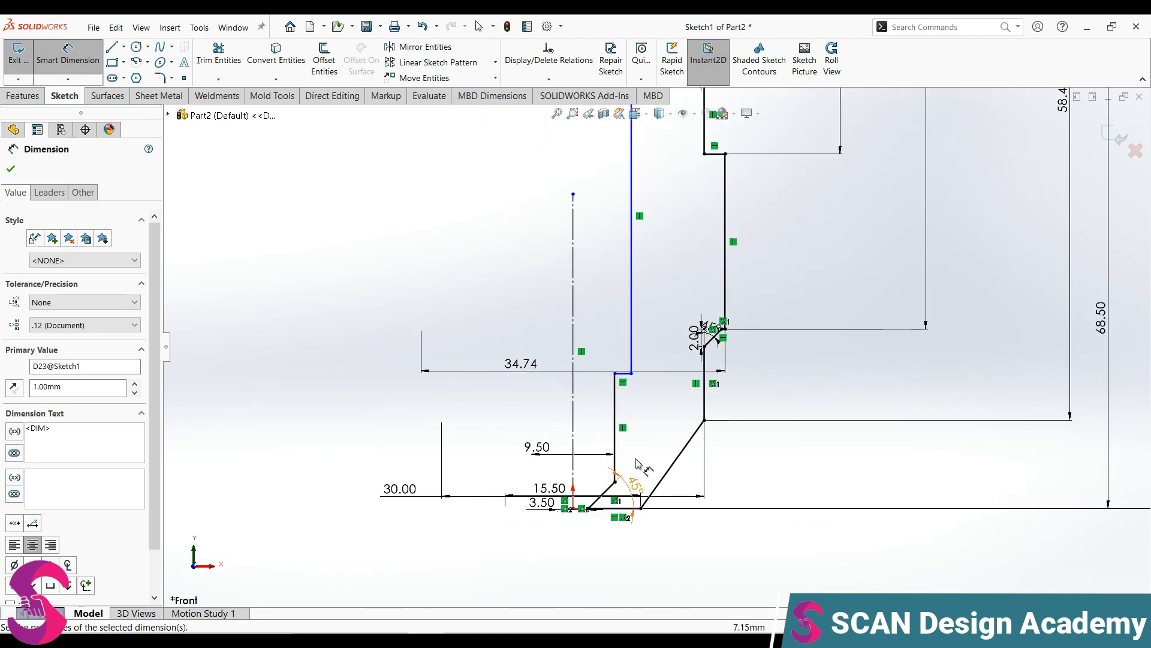
pyautogui.scroll(-2, 638, 463)
pyautogui.click(612, 398)
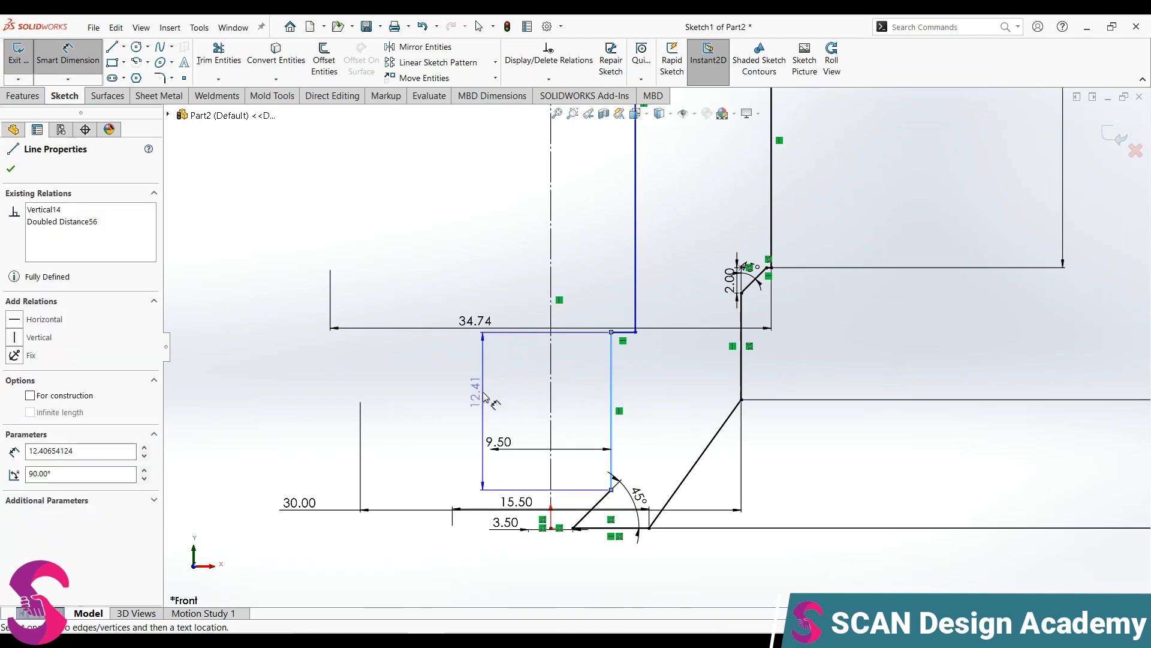
pyautogui.click(486, 397)
pyautogui.write('15')
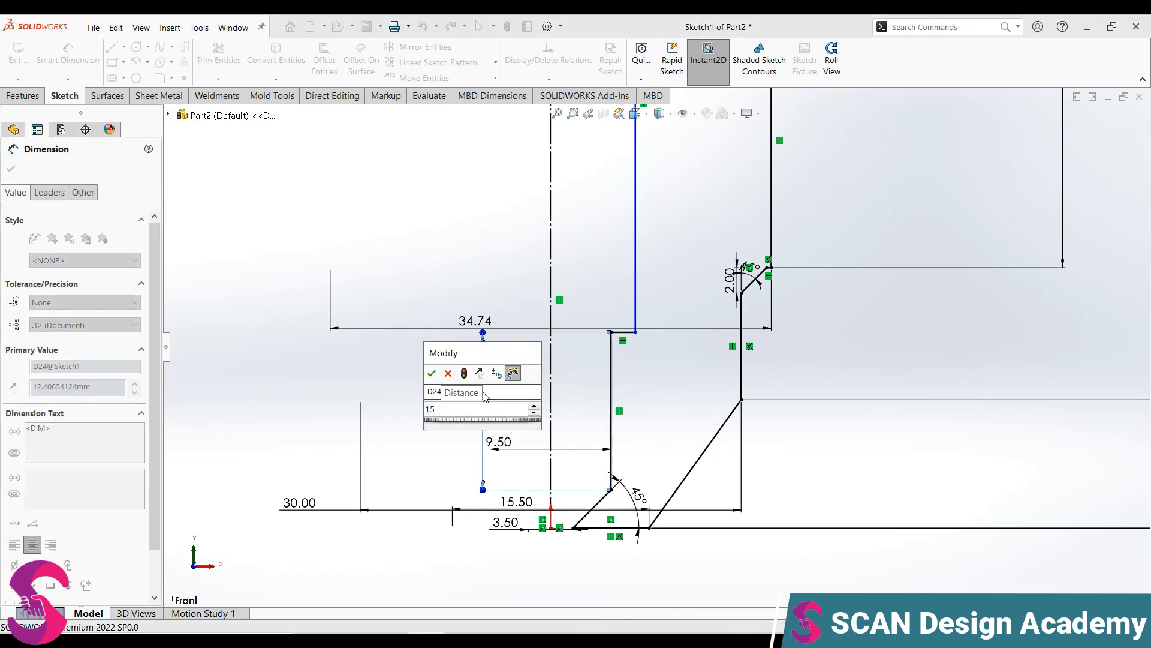
pyautogui.press('Return')
# Dimension the long inner vertical line as a 15 mm diameter about the centerline
pyautogui.scroll(2, 674, 301)
pyautogui.scroll(-4, 662, 292)
pyautogui.scroll(3, 666, 305)
pyautogui.scroll(-2, 675, 330)
pyautogui.click(629, 378)
pyautogui.click(630, 381)
pyautogui.scroll(-2, 632, 424)
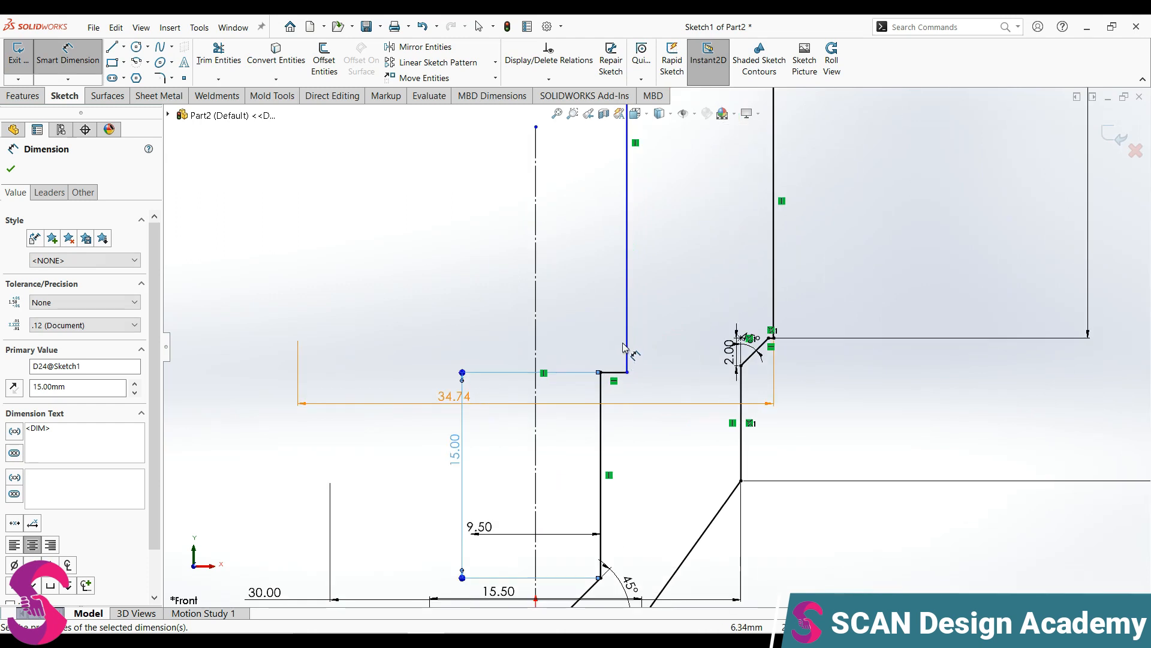
pyautogui.click(536, 331)
pyautogui.click(442, 312)
pyautogui.write('15')
pyautogui.press('Return')
# Make the upper reference point of the 3 mm chamfer dimension coincident with the groove's outer vertical line
pyautogui.scroll(3, 667, 312)
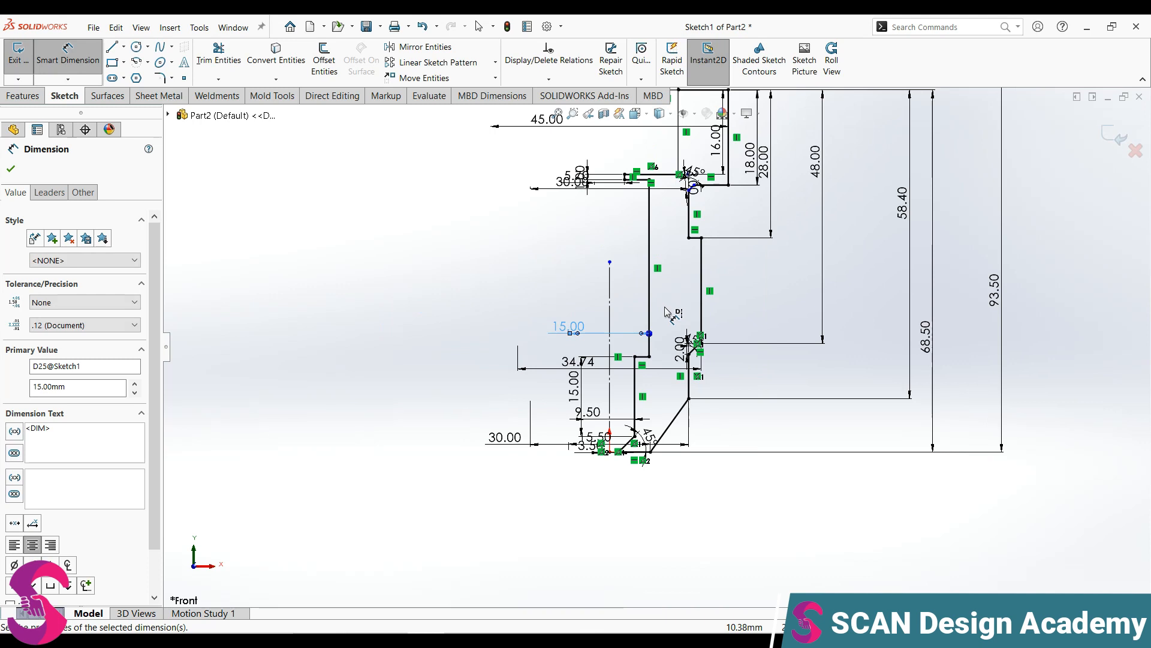
pyautogui.scroll(-5, 669, 312)
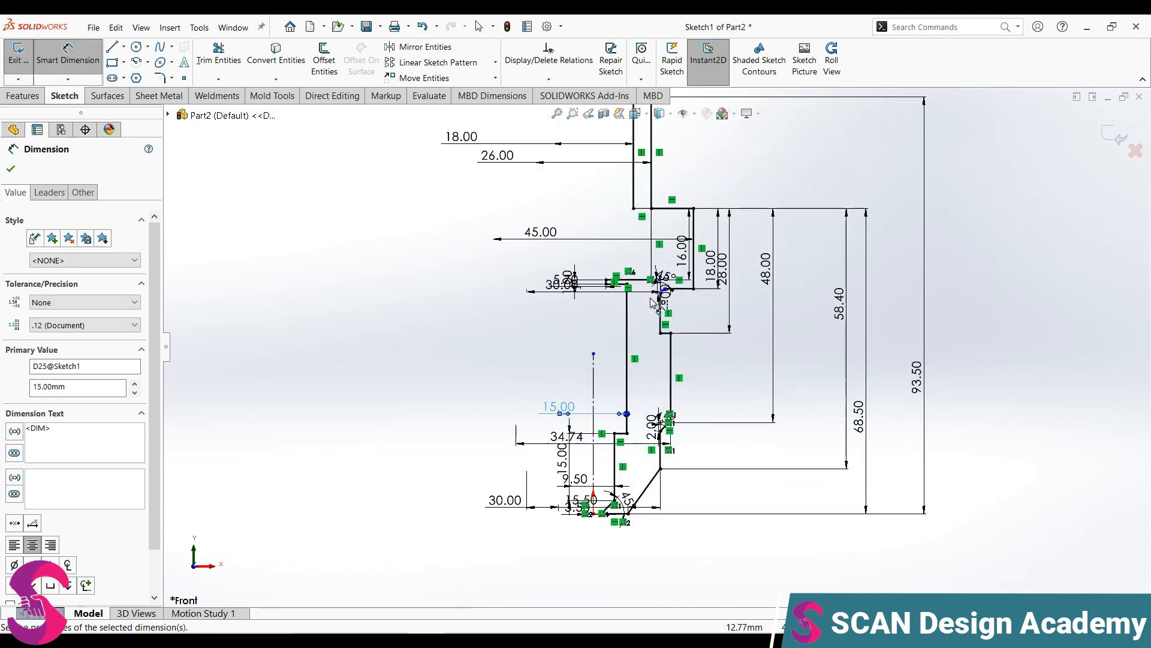
pyautogui.scroll(-4, 680, 299)
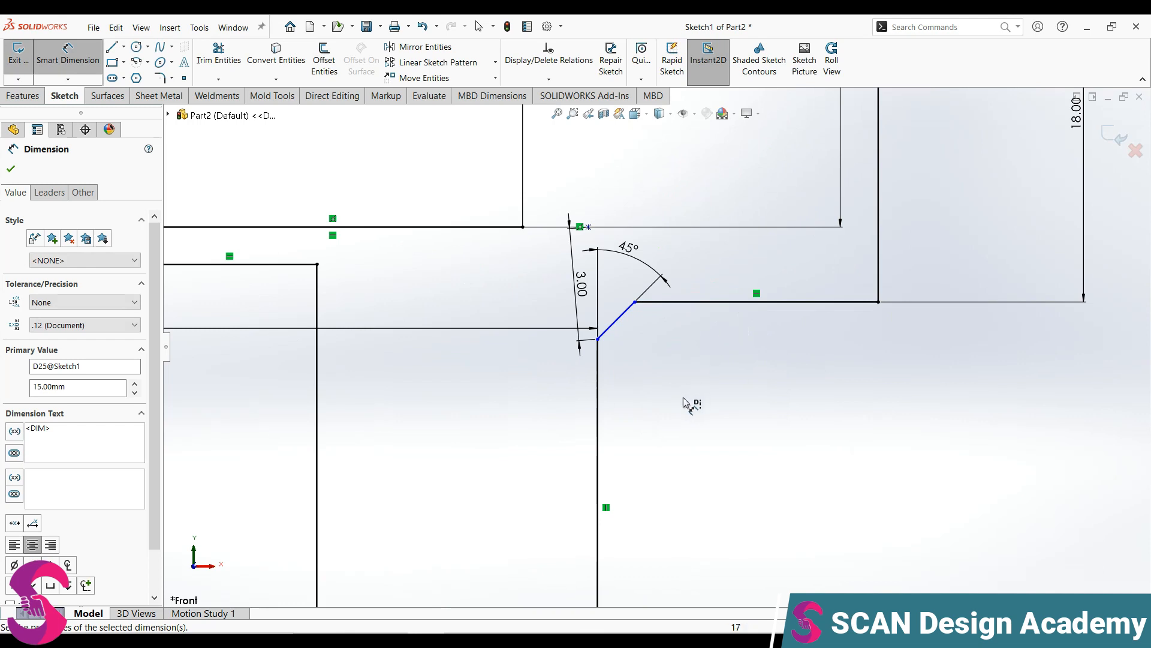
pyautogui.scroll(3, 635, 381)
pyautogui.scroll(-2, 651, 357)
pyautogui.scroll(-2, 660, 321)
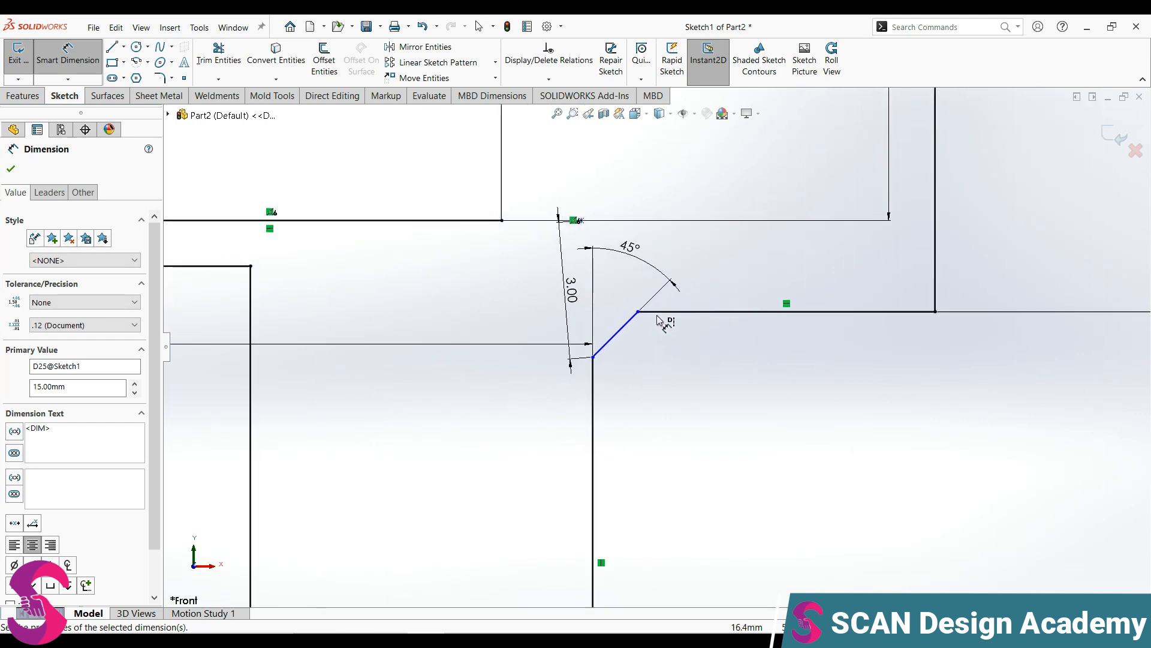
pyautogui.press('Escape')
pyautogui.click(581, 220)
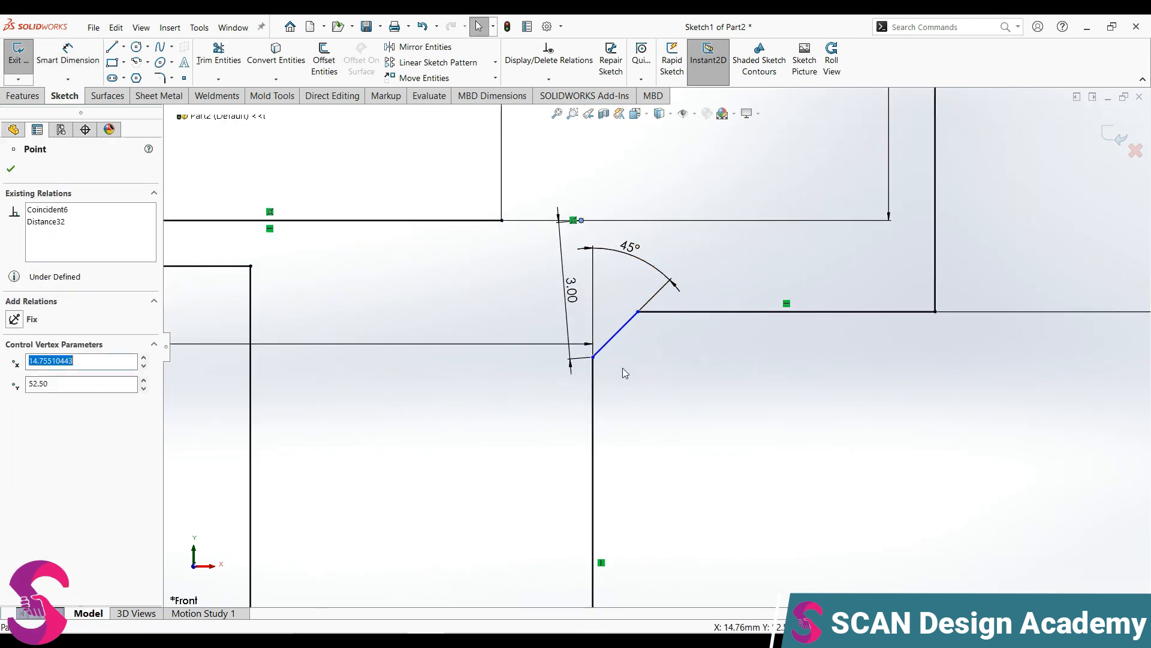
pyautogui.keyDown('ctrl'); pyautogui.click(592, 373); pyautogui.keyUp('ctrl')
pyautogui.click(646, 322)
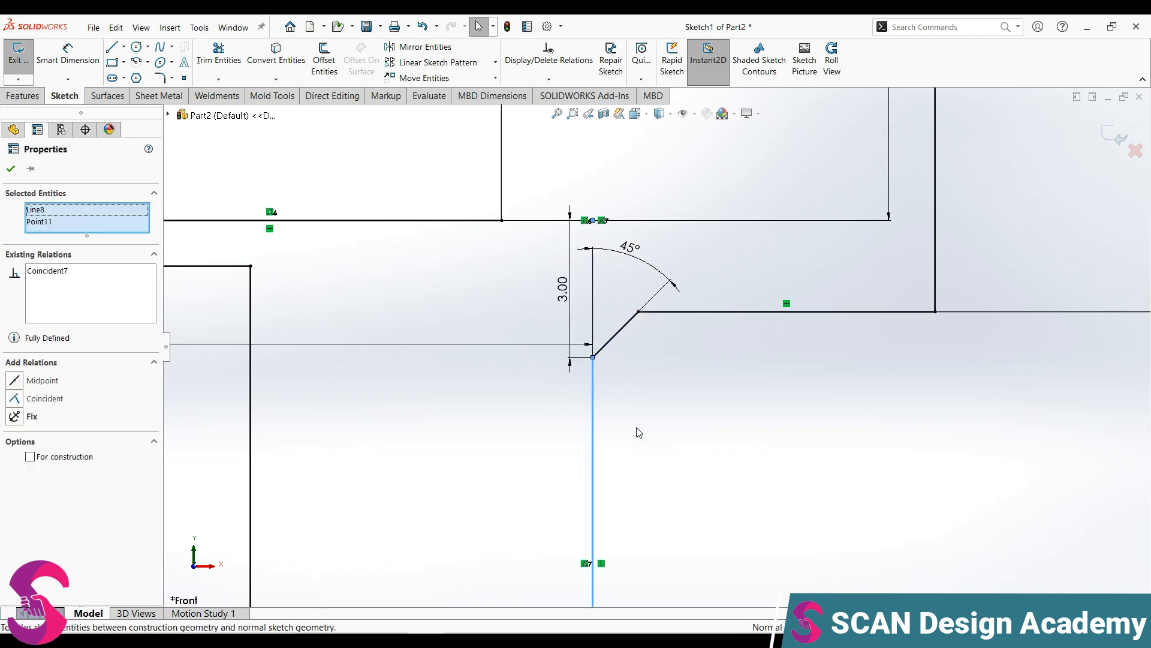
pyautogui.press('Escape')
# Revolve both closed regions of the profile sketch, the main body and the upper tube, 360° about the vertical centerline
pyautogui.scroll(4, 678, 292)
pyautogui.scroll(8, 678, 292)
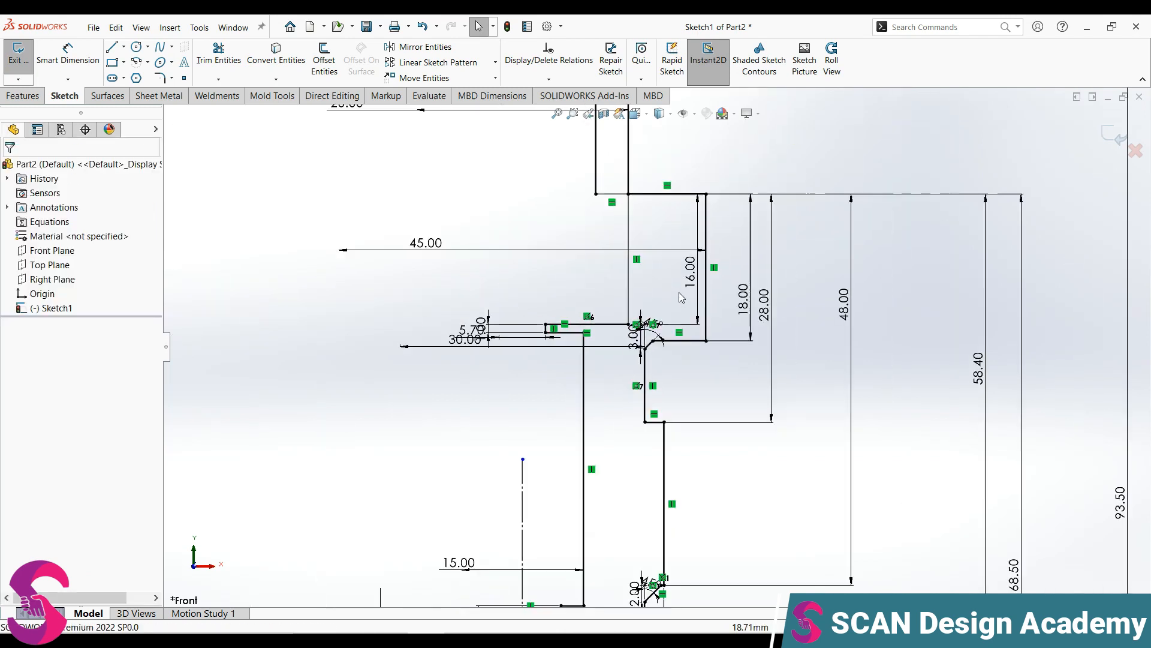
pyautogui.scroll(-5, 662, 280)
pyautogui.scroll(-2, 623, 297)
pyautogui.scroll(9, 624, 300)
pyautogui.scroll(-2, 633, 507)
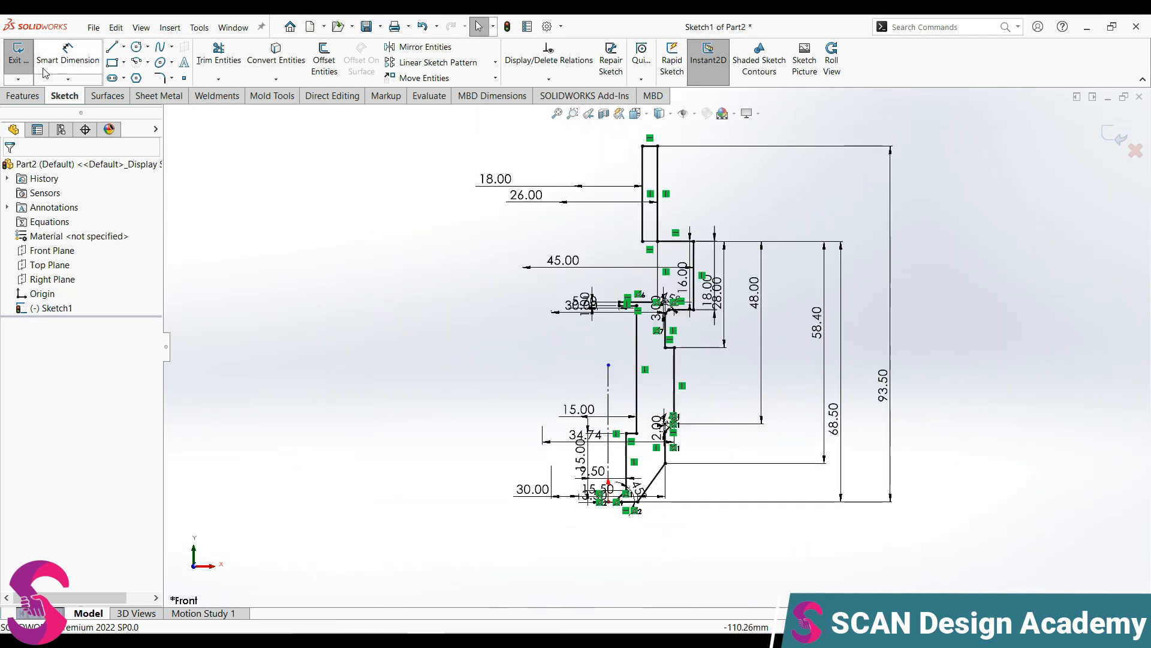
pyautogui.click(23, 96)
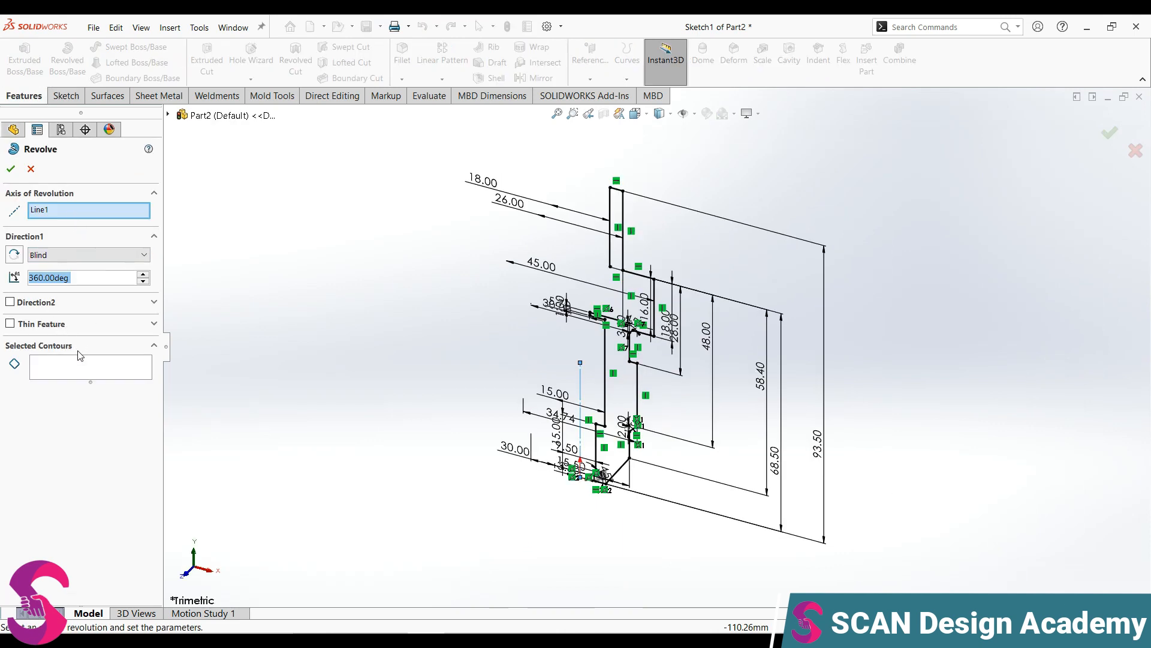
pyautogui.click(91, 368)
pyautogui.click(654, 316)
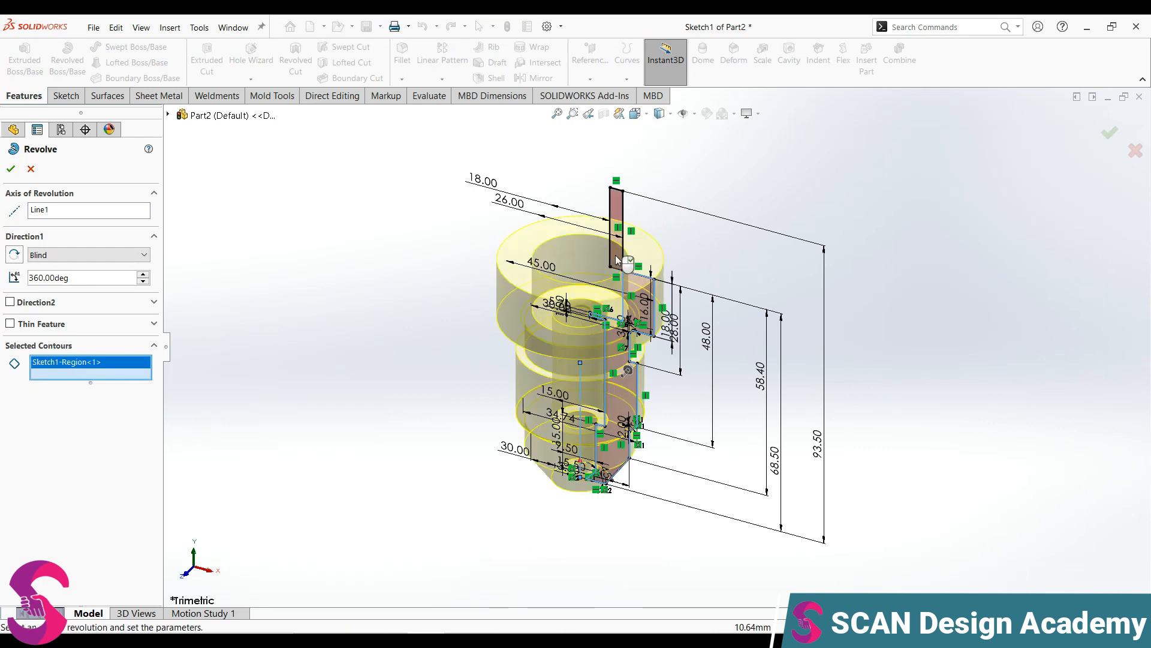
pyautogui.click(616, 254)
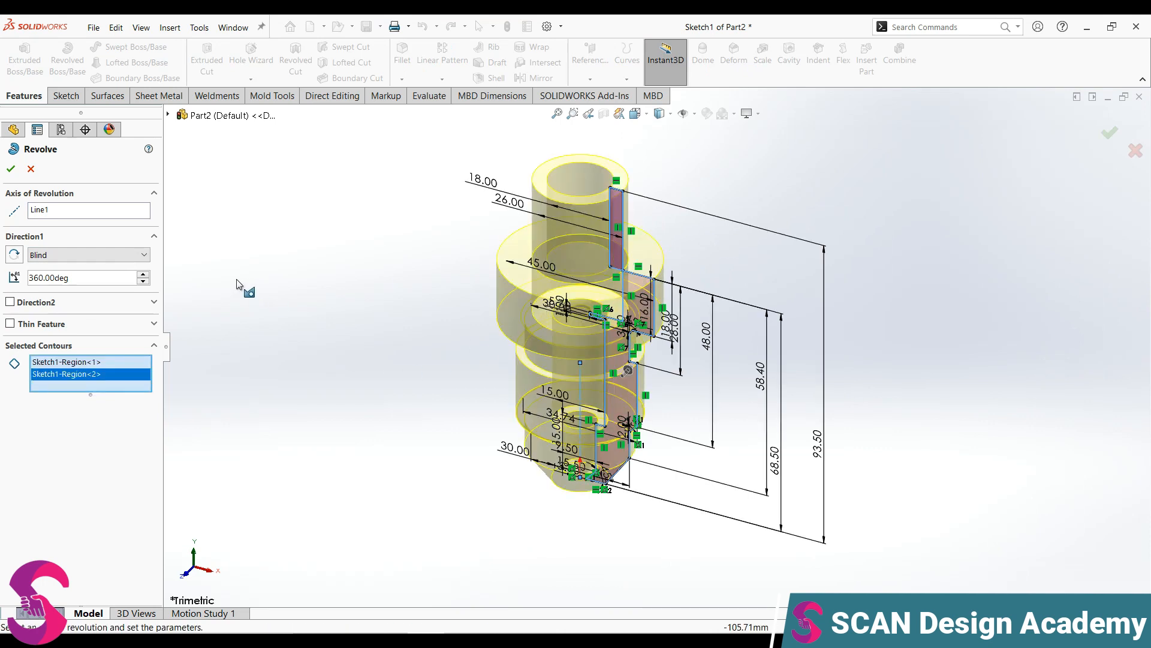
pyautogui.click(11, 171)
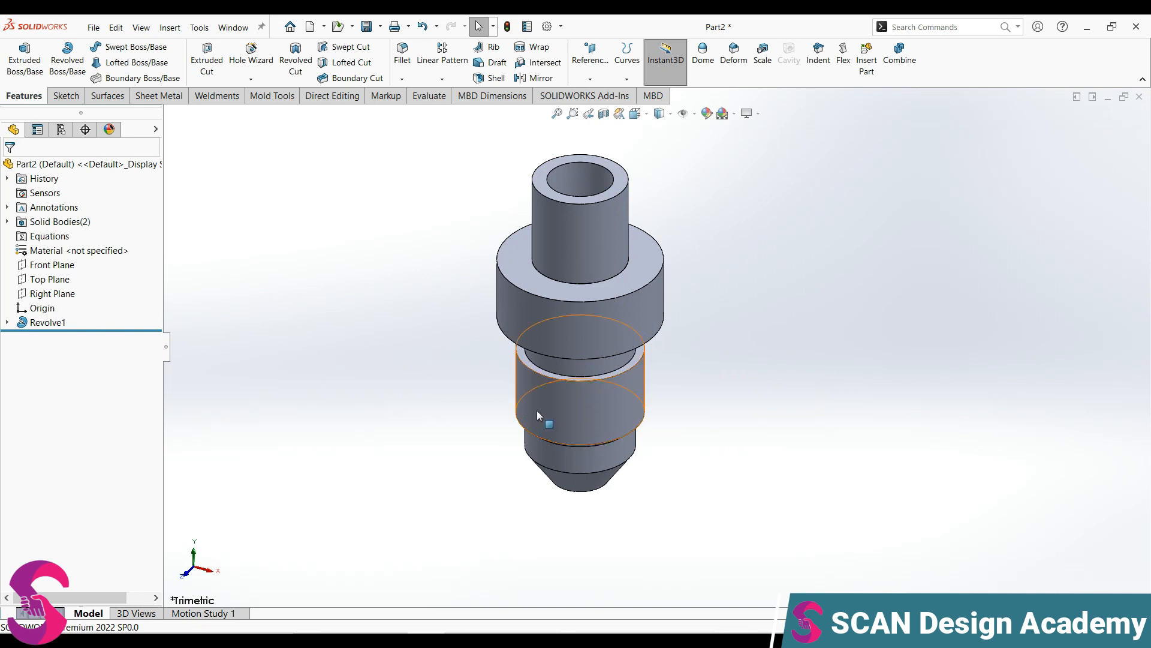
pyautogui.scroll(-2, 635, 409)
pyautogui.scroll(-3, 636, 393)
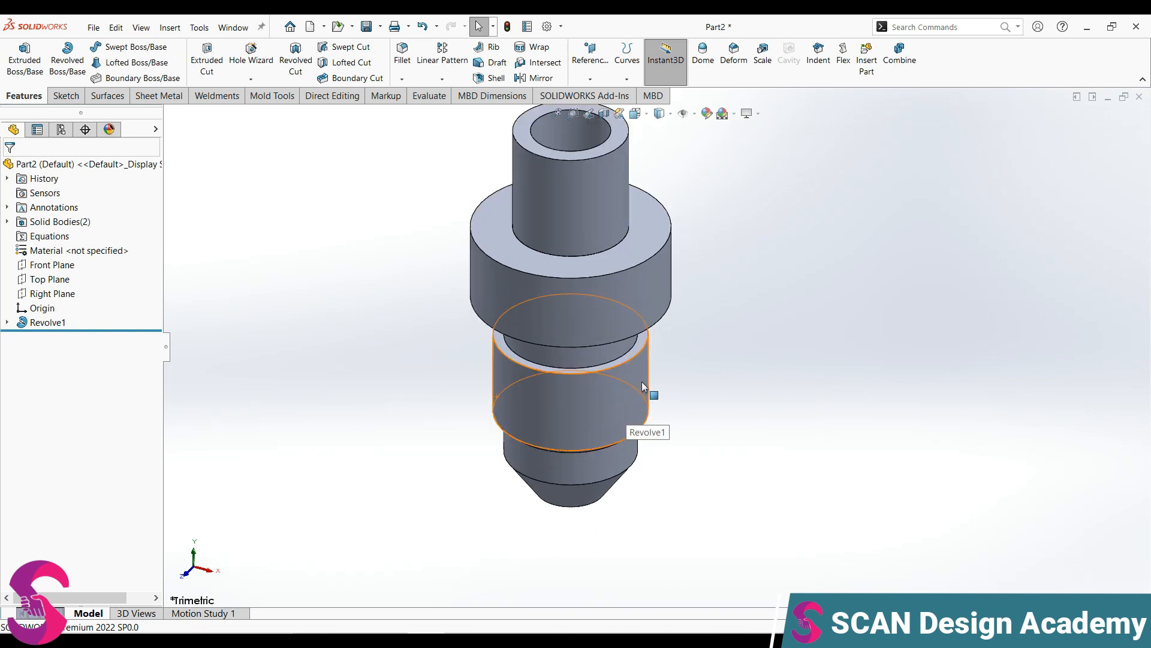
# Start a sketch on the ring-shaped shoulder face beneath the collar's groove and section the view at that face, seen face-on
pyautogui.click(623, 343)
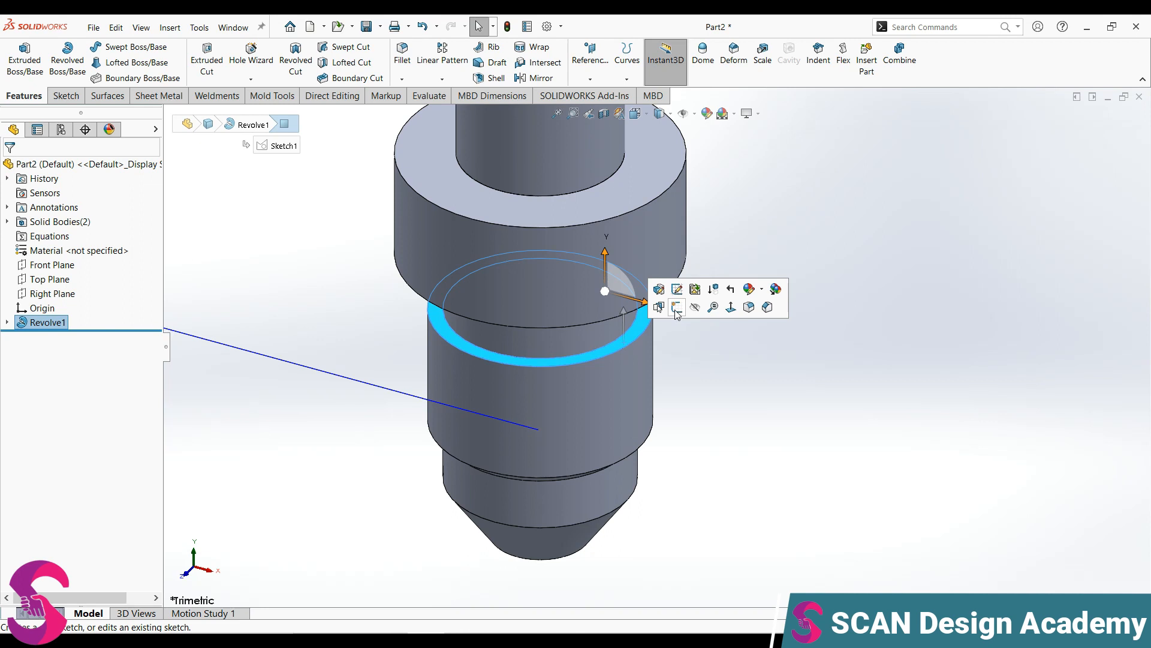
pyautogui.click(677, 307)
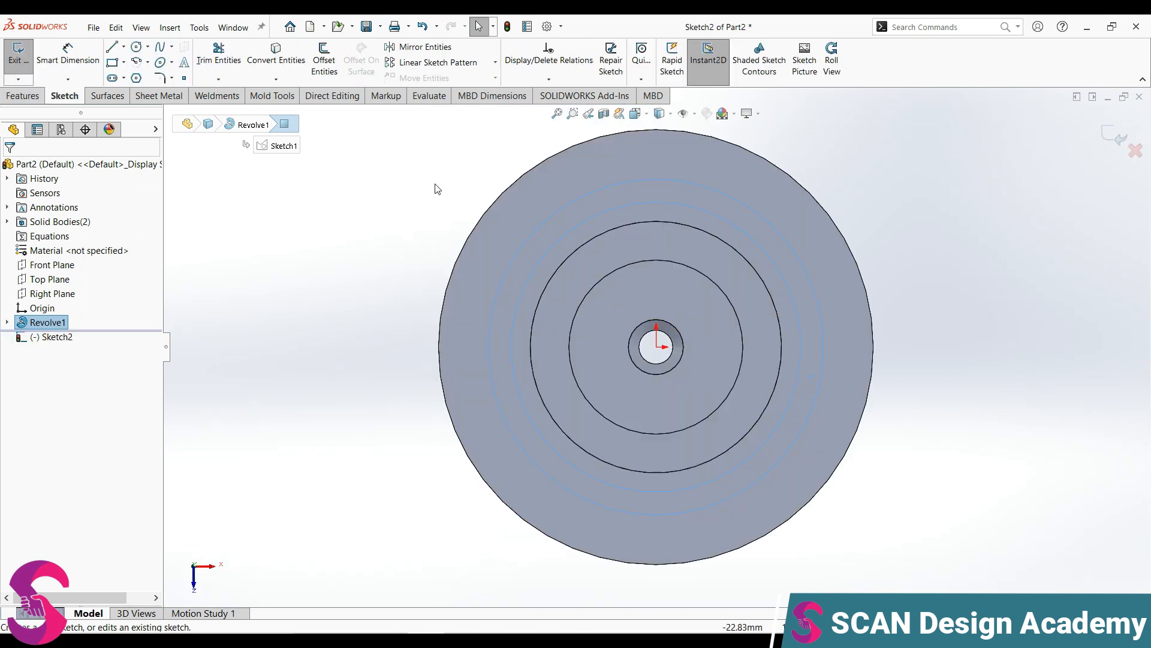
pyautogui.moveTo(448, 338); pyautogui.dragTo(528, 318, button='middle')
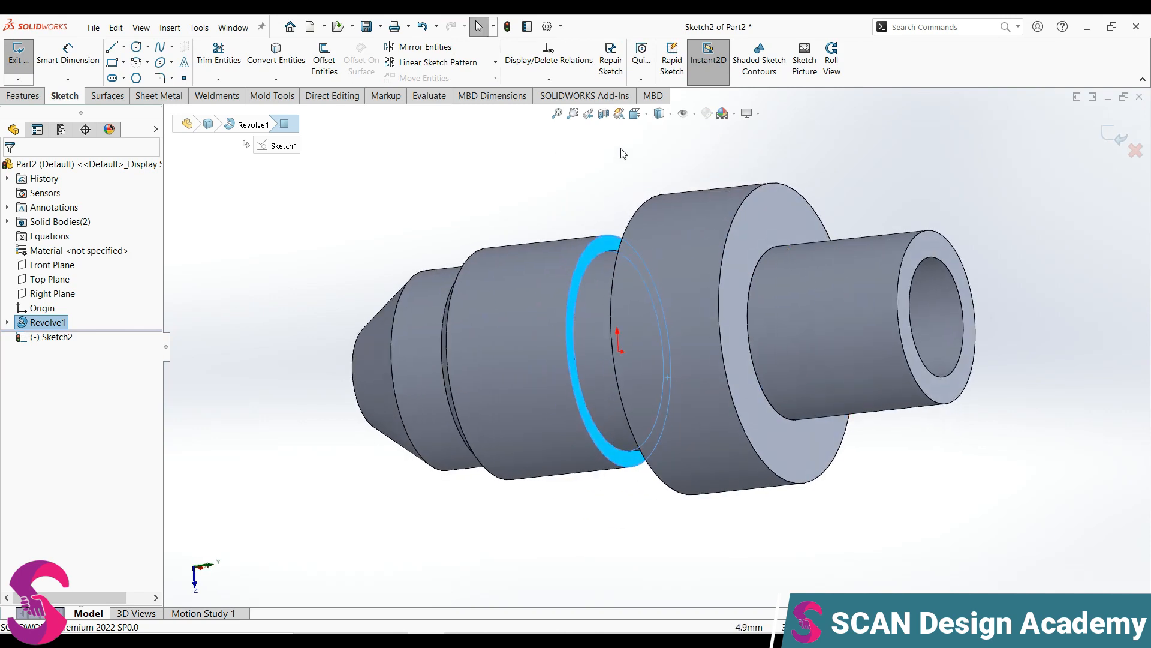
pyautogui.click(604, 113)
pyautogui.click(11, 169)
pyautogui.moveTo(343, 318); pyautogui.dragTo(465, 394, button='middle')
pyautogui.press('space')
pyautogui.click(526, 415)
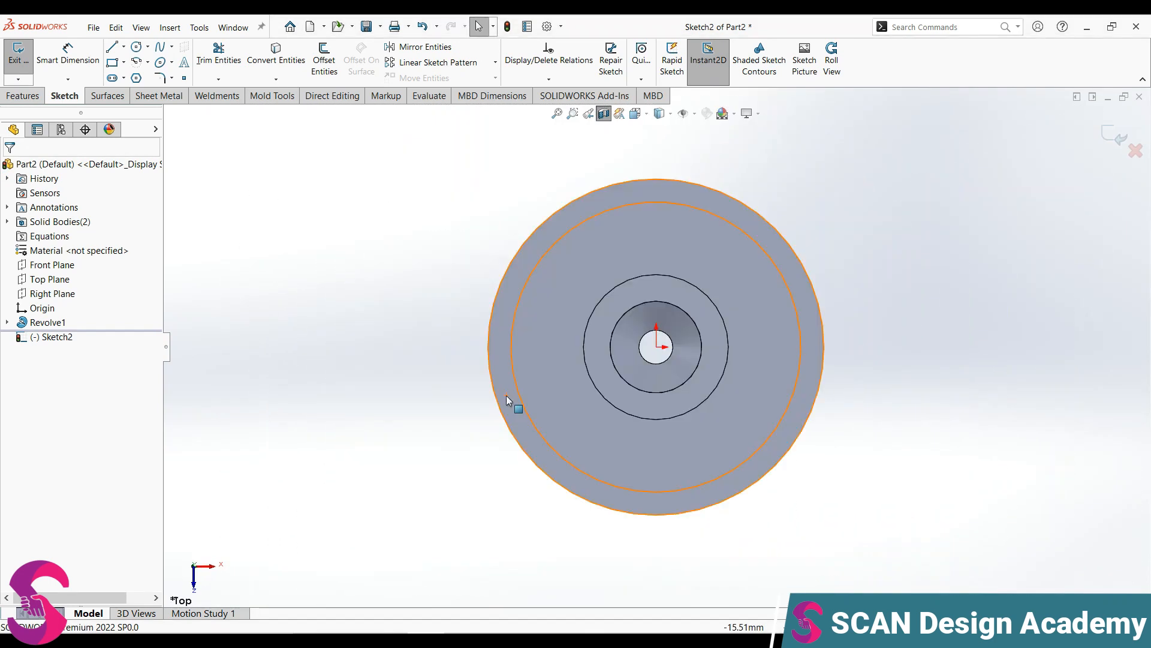
# Sketch a six-sided inscribed-circle polygon centred on the origin with a vertex on the outer circular edge
pyautogui.click(136, 78)
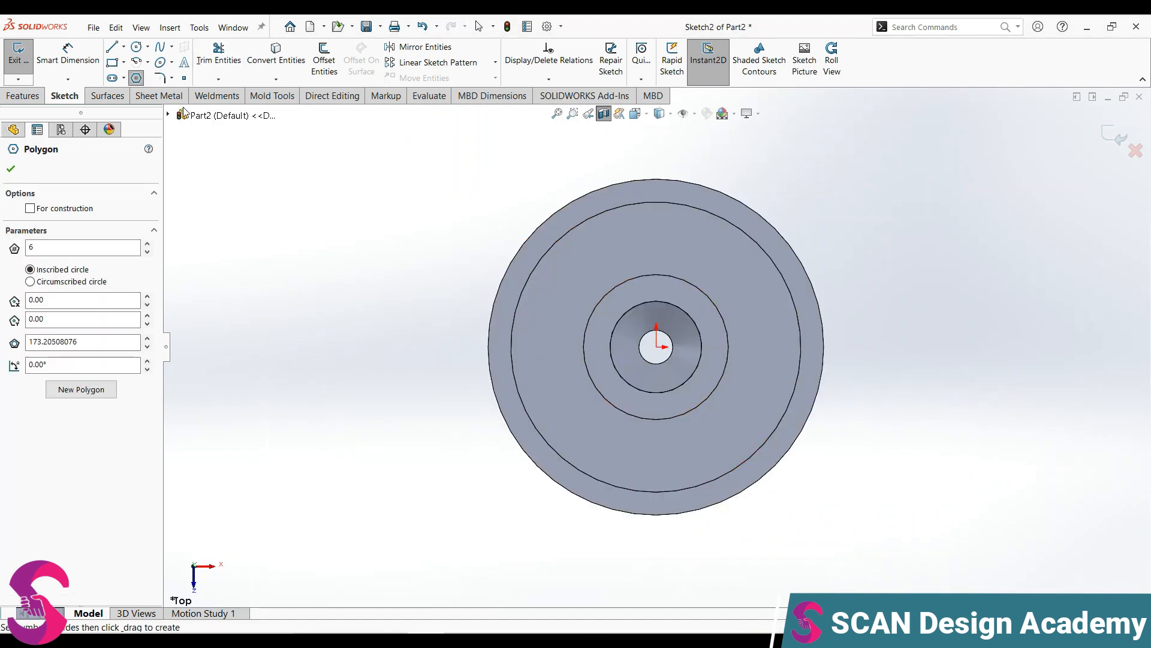
pyautogui.click(656, 347)
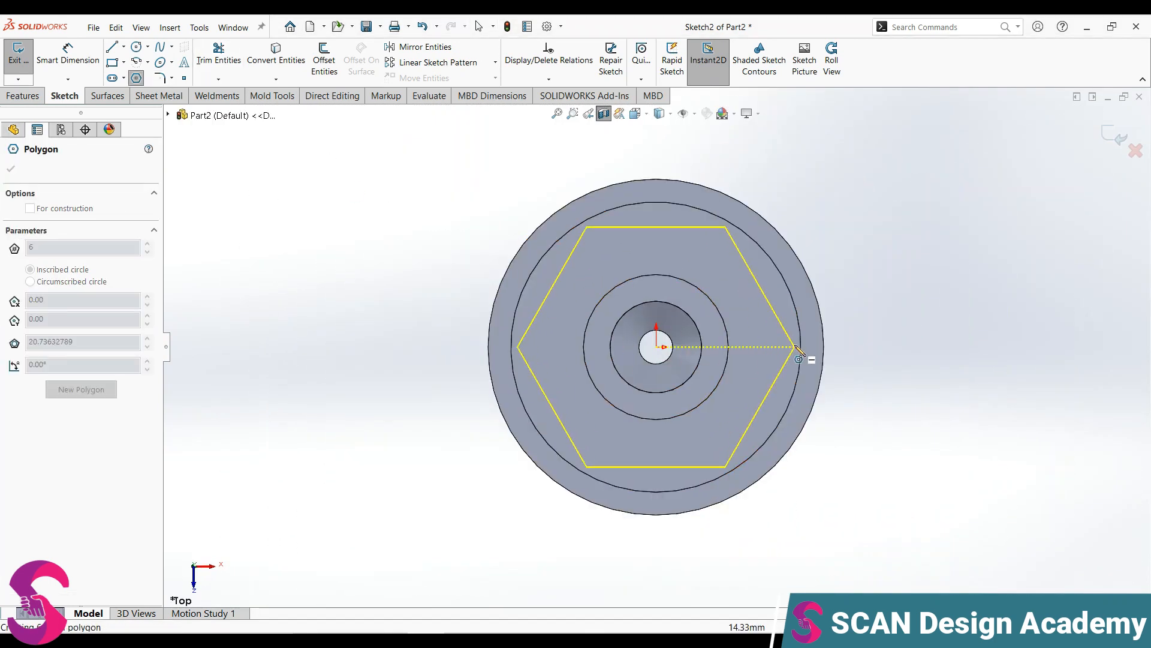
pyautogui.click(657, 179)
pyautogui.press('Escape')
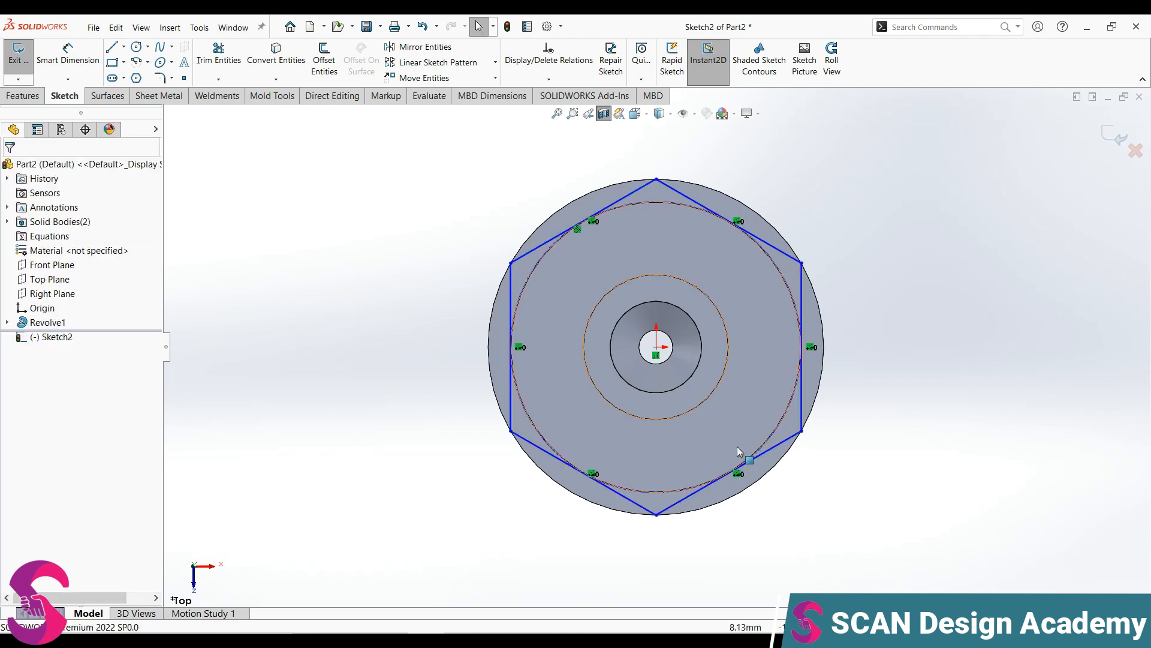
# Make the two opposite side edges of the hexagon vertical
pyautogui.click(801, 319)
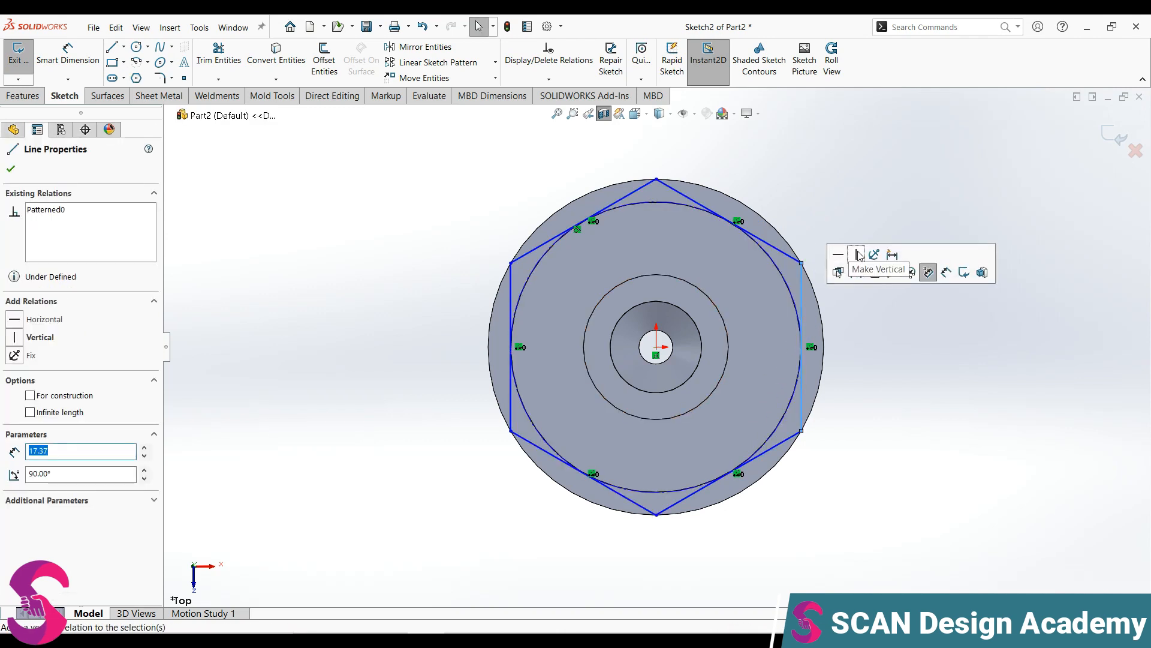
pyautogui.click(858, 254)
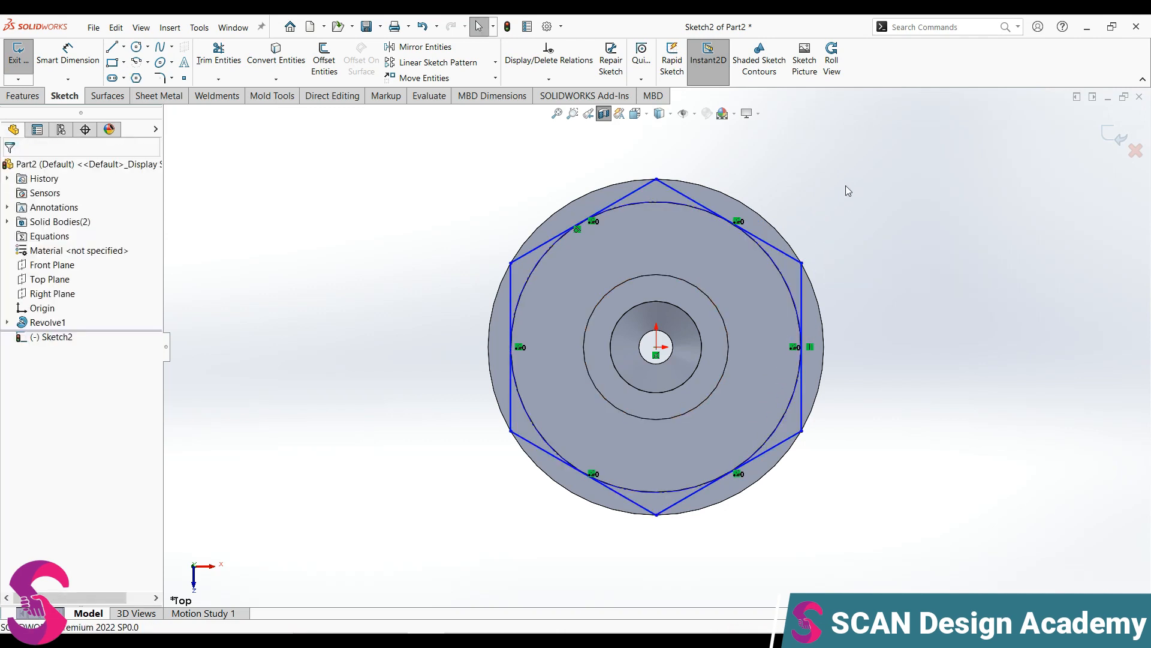
pyautogui.click(512, 284)
pyautogui.click(632, 239)
# Dimension the hexagon's inscribed construction circle with a diameter of 30 mm
pyautogui.moveTo(876, 330); pyautogui.dragTo(840, 264, button='right')
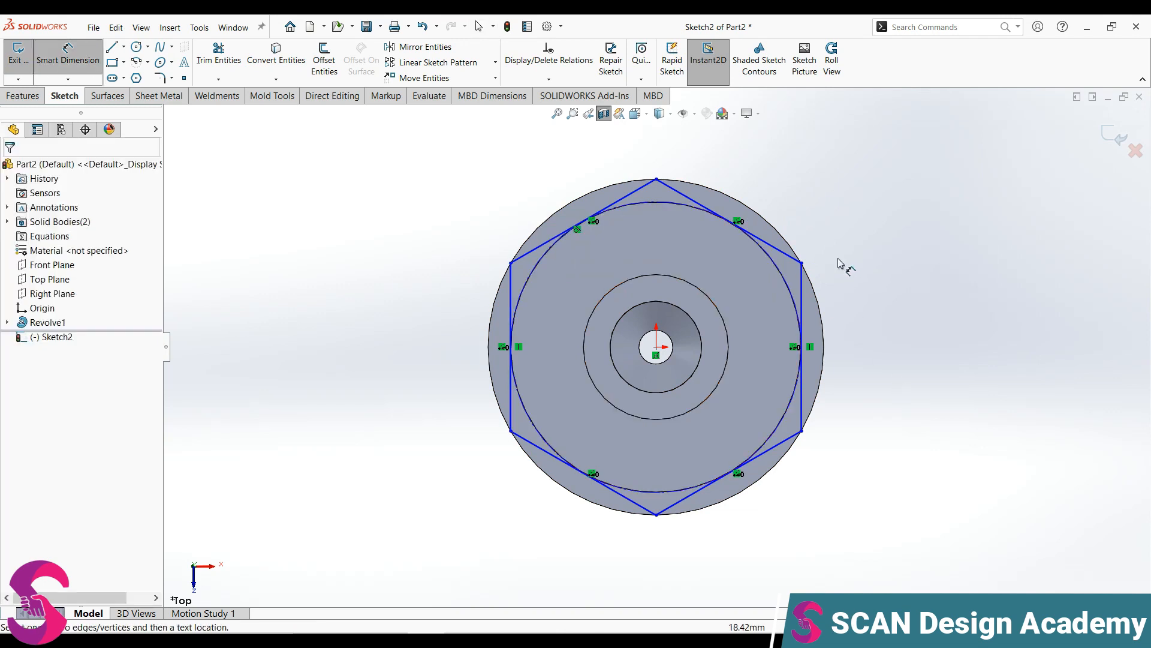
pyautogui.click(791, 297)
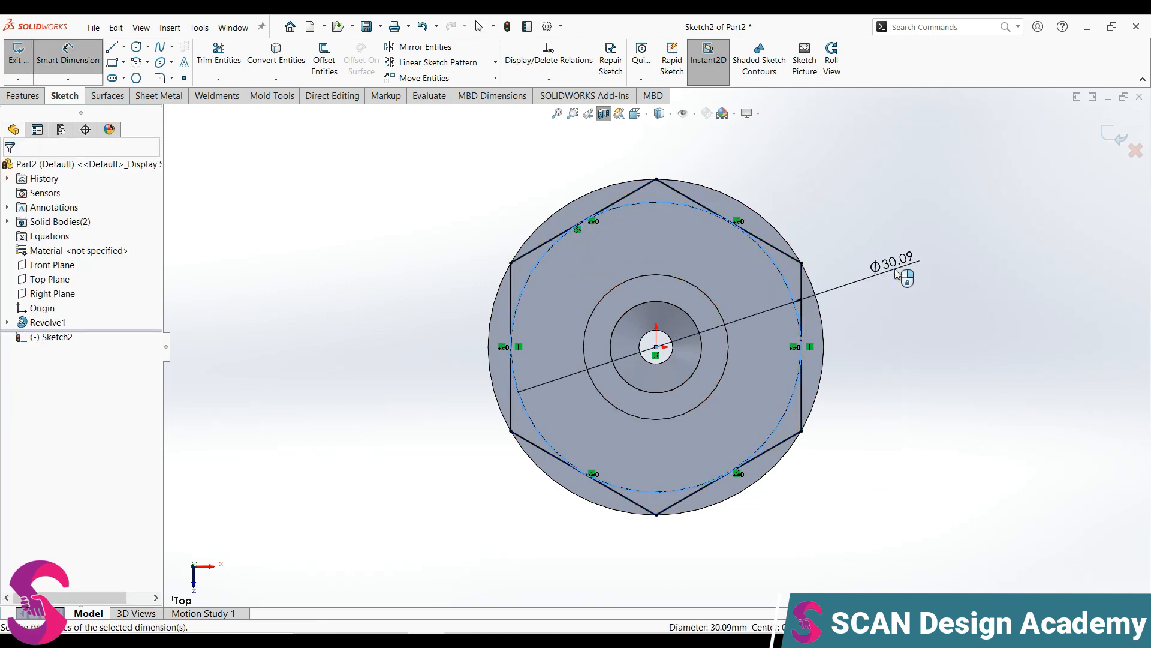
pyautogui.click(897, 272)
pyautogui.write('30')
pyautogui.press('Return')
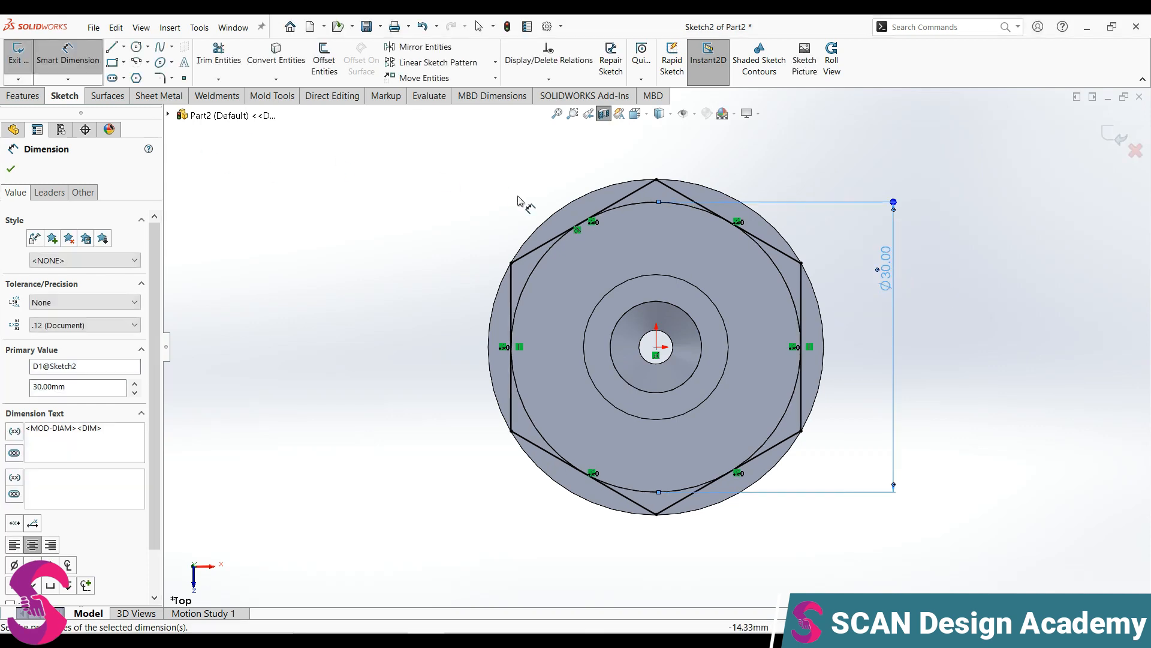
pyautogui.press('Escape')
# Convert the outer circular edge of the shoulder face into a sketch circle around the hexagon
pyautogui.click(548, 218)
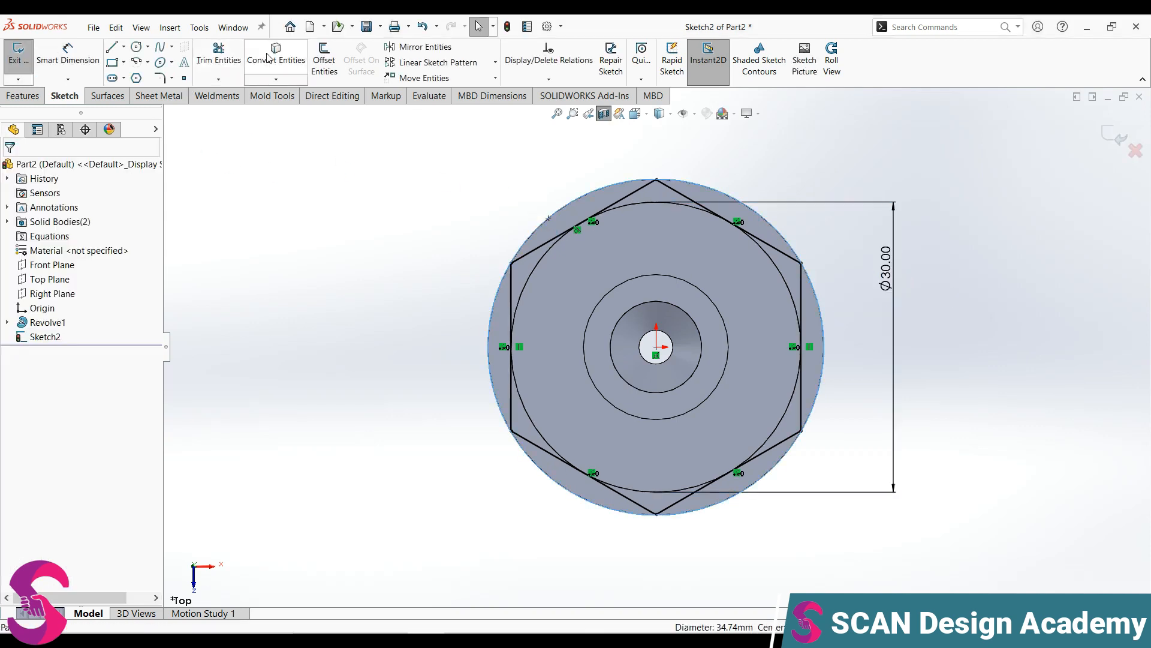
pyautogui.click(304, 162)
pyautogui.moveTo(391, 221); pyautogui.dragTo(418, 96, button='middle')
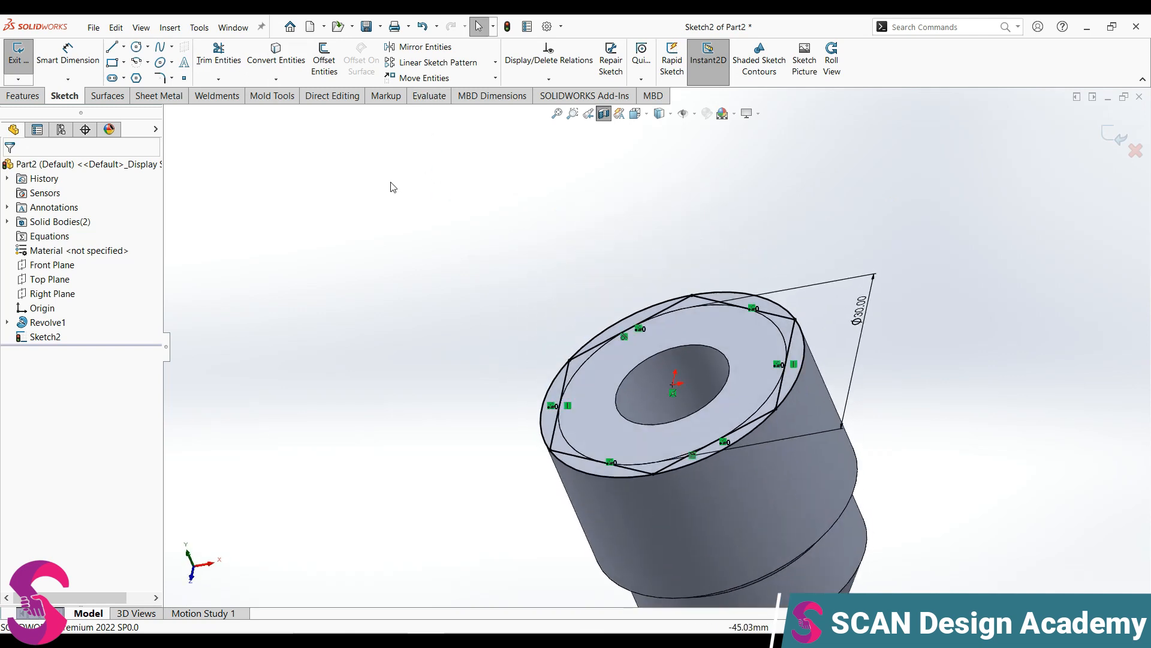
# Cut-extrude the area between the hexagon and the outer circle up to the conical chamfer surface at the body's lower end
pyautogui.click(22, 96)
pyautogui.click(207, 60)
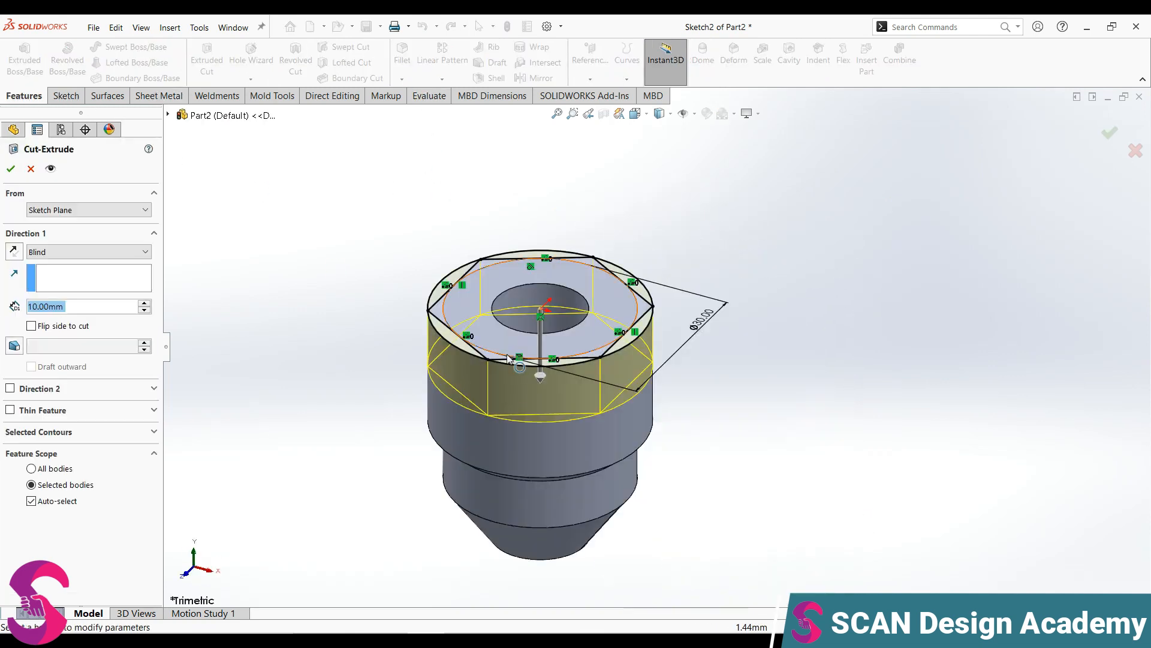
pyautogui.press('f')
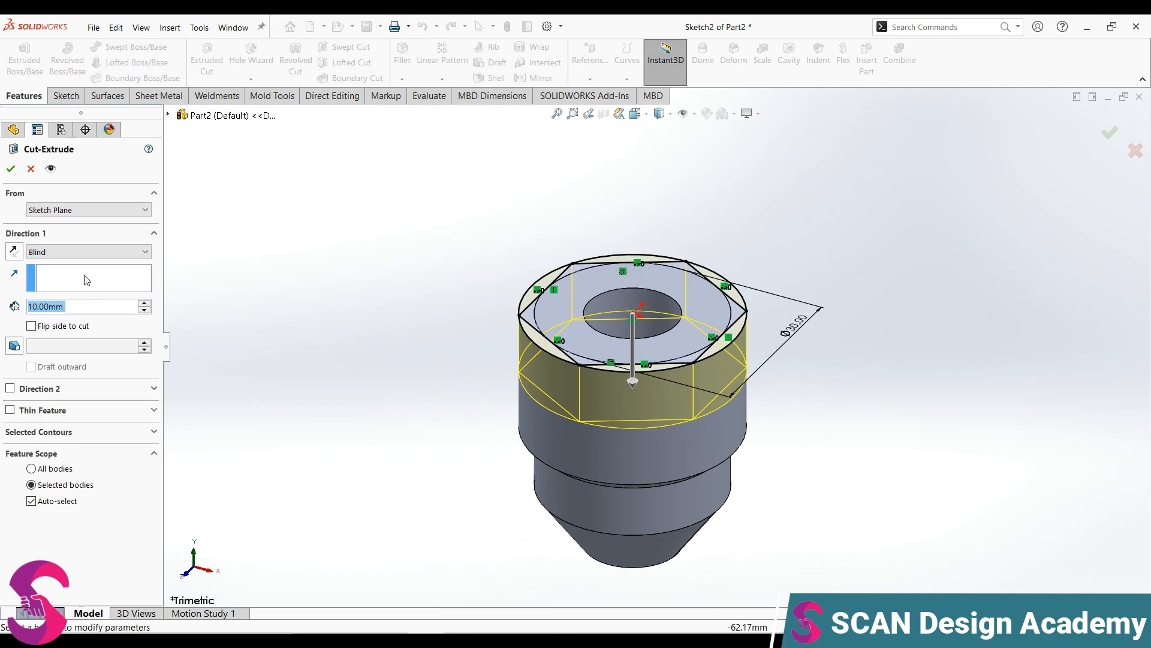
pyautogui.click(88, 252)
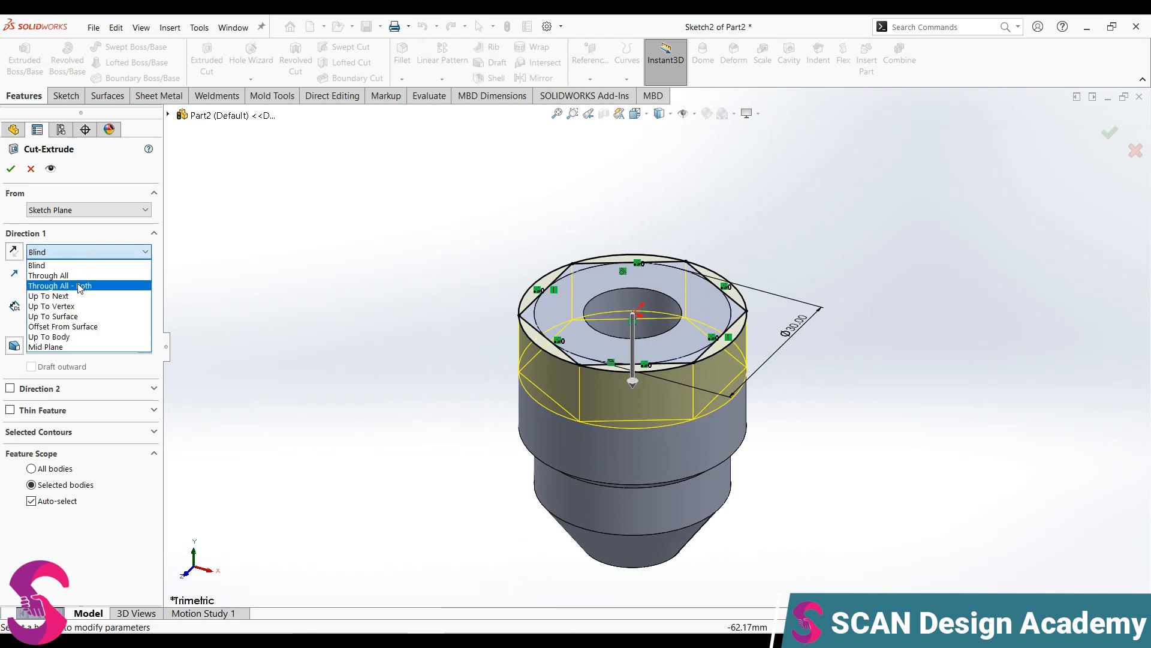
pyautogui.click(72, 318)
pyautogui.moveTo(522, 452); pyautogui.dragTo(476, 285, button='middle')
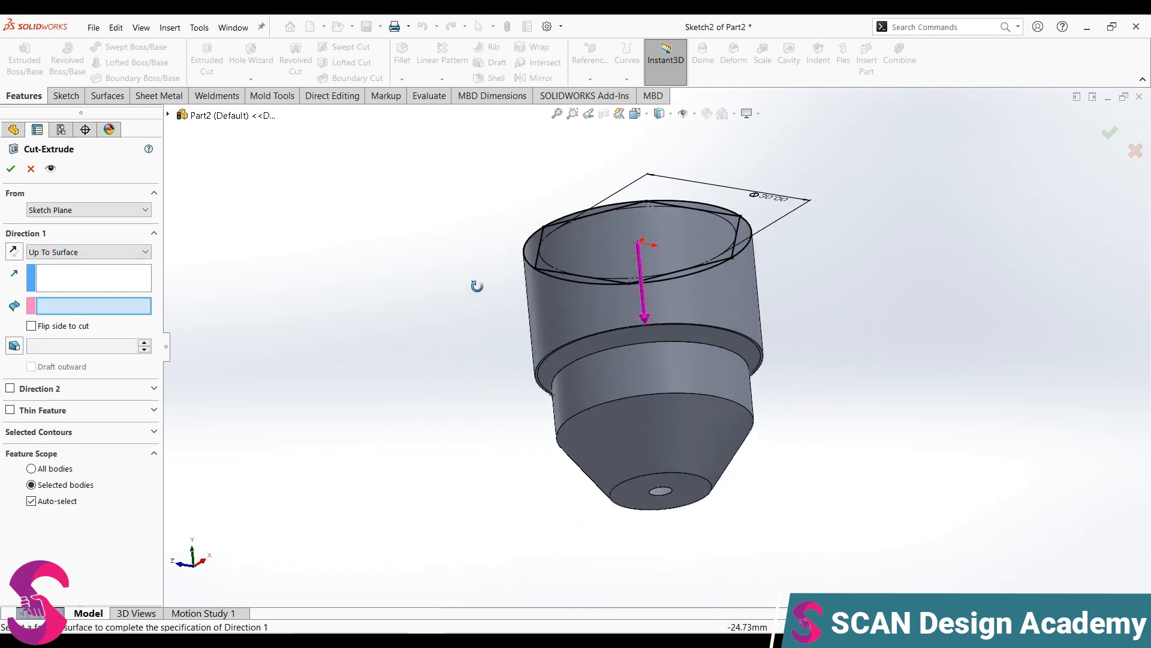
pyautogui.scroll(-3, 555, 366)
pyautogui.scroll(-2, 555, 366)
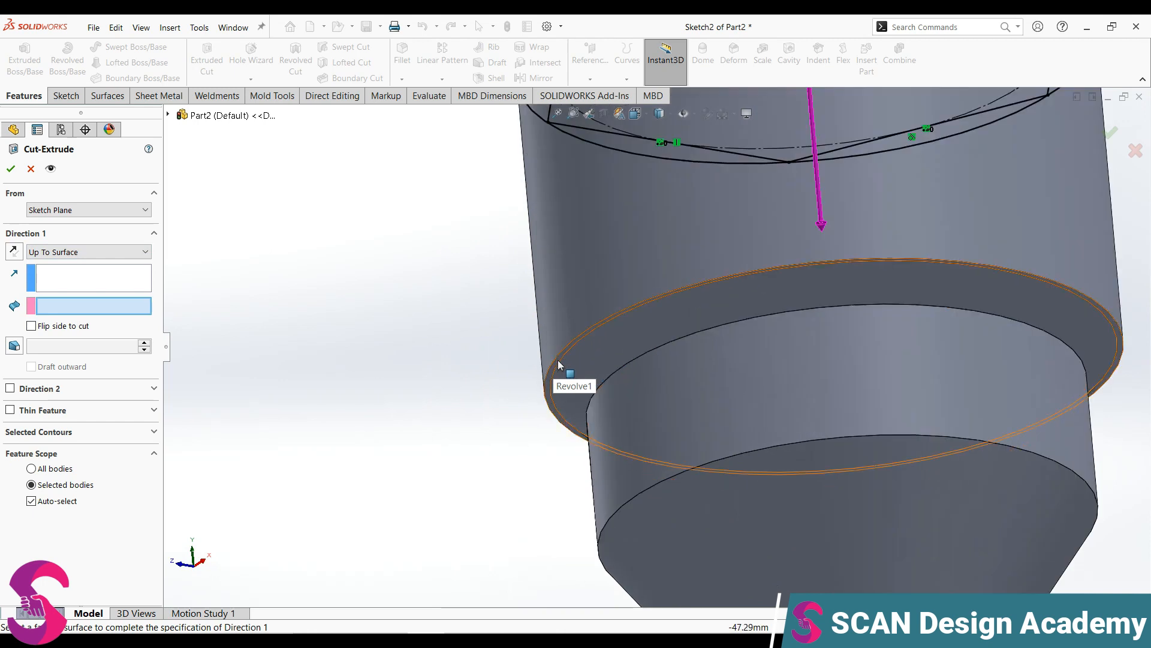
pyautogui.click(559, 361)
pyautogui.click(573, 369)
pyautogui.moveTo(572, 368); pyautogui.dragTo(599, 462, button='middle')
pyautogui.click(11, 169)
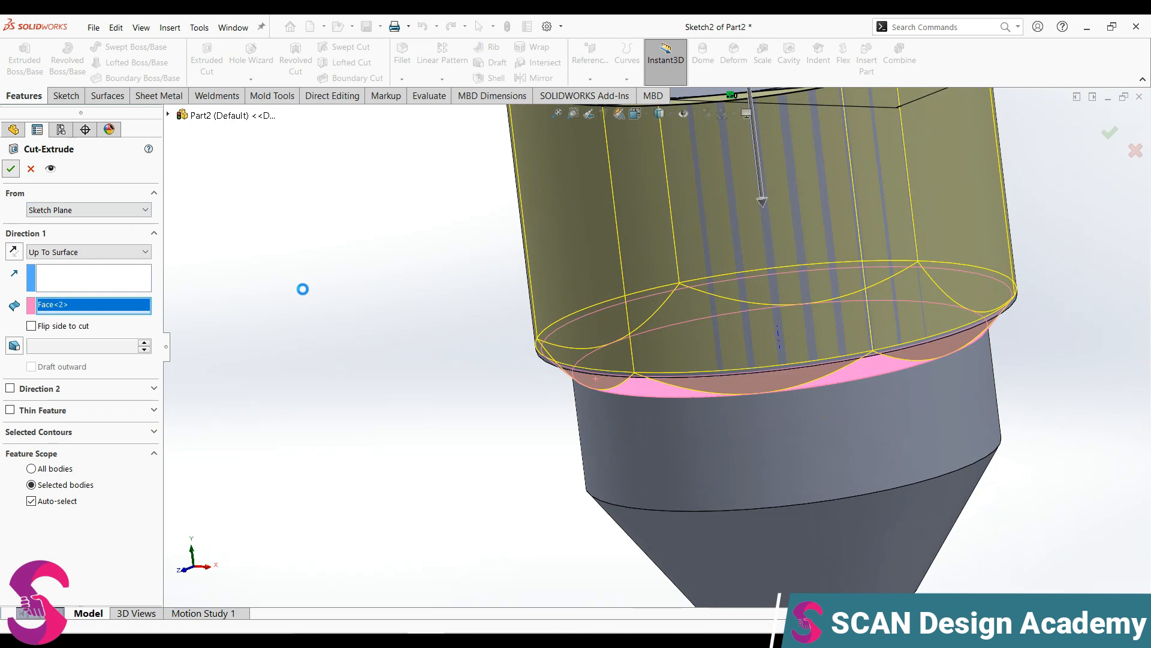
# Edit the hexagonal cut to use a Blind end condition and increase its depth past the lower chamfer
pyautogui.scroll(2, 506, 372)
pyautogui.moveTo(506, 372); pyautogui.dragTo(590, 395, button='middle')
pyautogui.scroll(2, 491, 318)
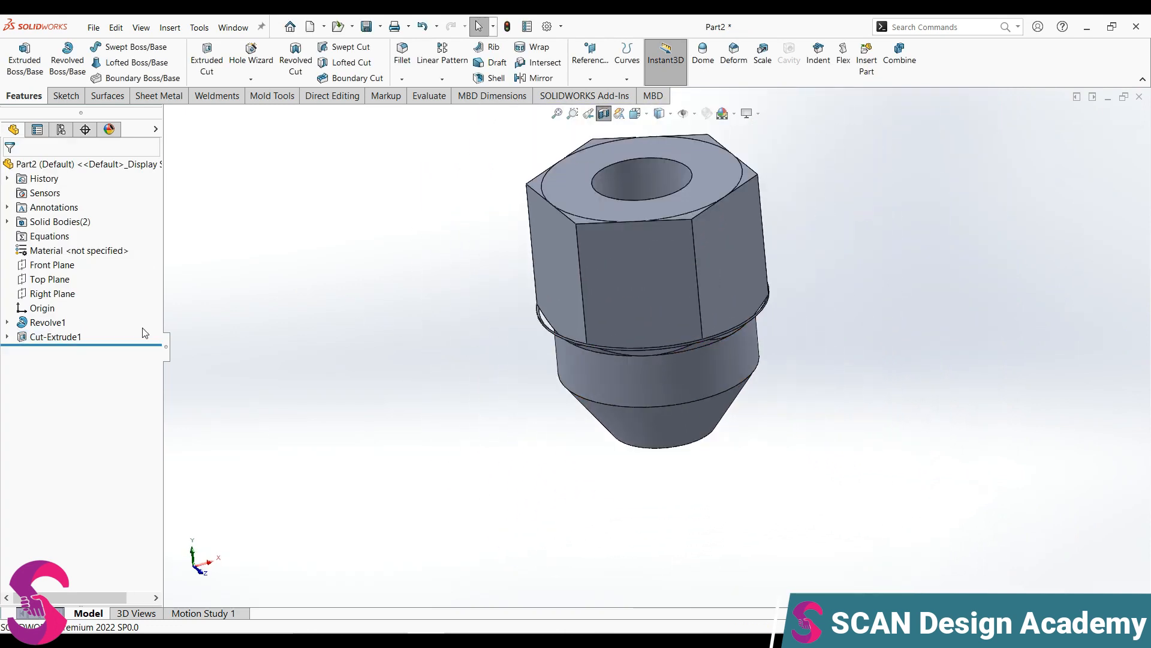
pyautogui.scroll(-2, 189, 333)
pyautogui.click(7, 337)
pyautogui.click(55, 336)
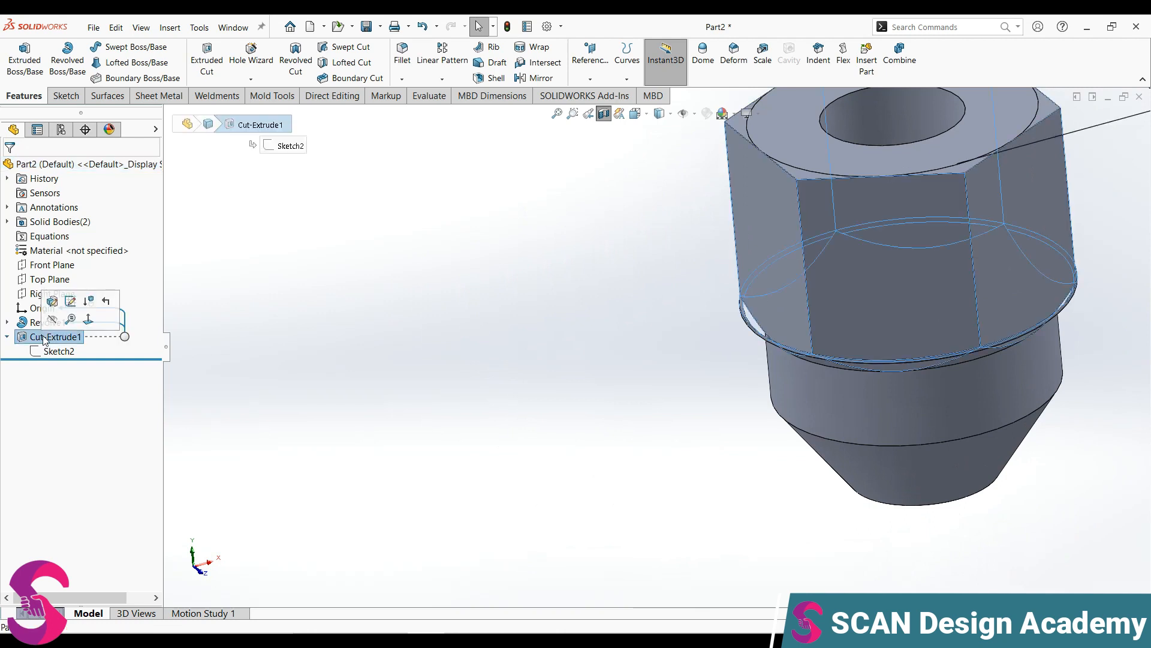
pyautogui.click(58, 303)
pyautogui.scroll(-3, 828, 335)
pyautogui.scroll(-2, 827, 336)
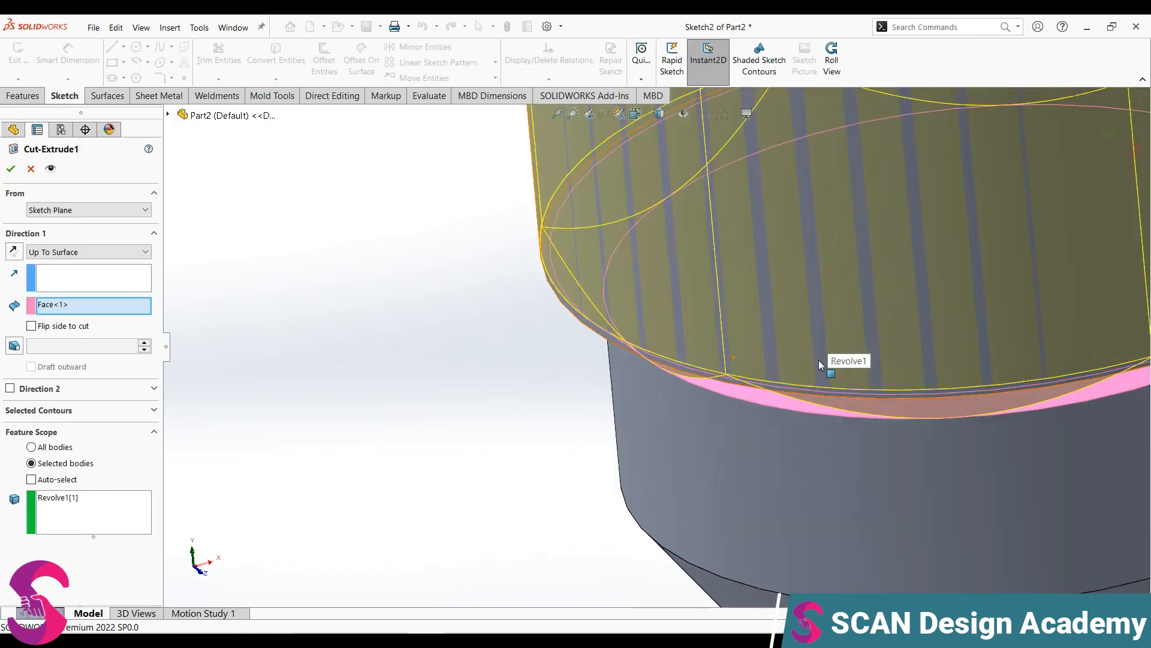
pyautogui.scroll(-3, 669, 363)
pyautogui.scroll(6, 651, 375)
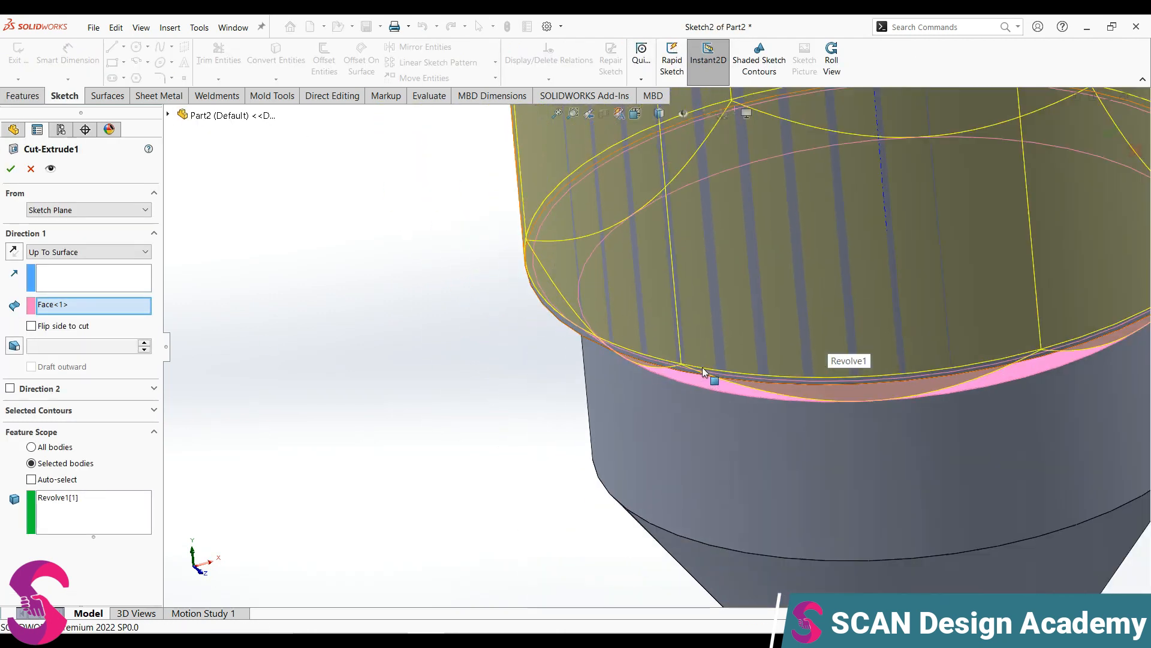
pyautogui.click(85, 254)
pyautogui.click(60, 265)
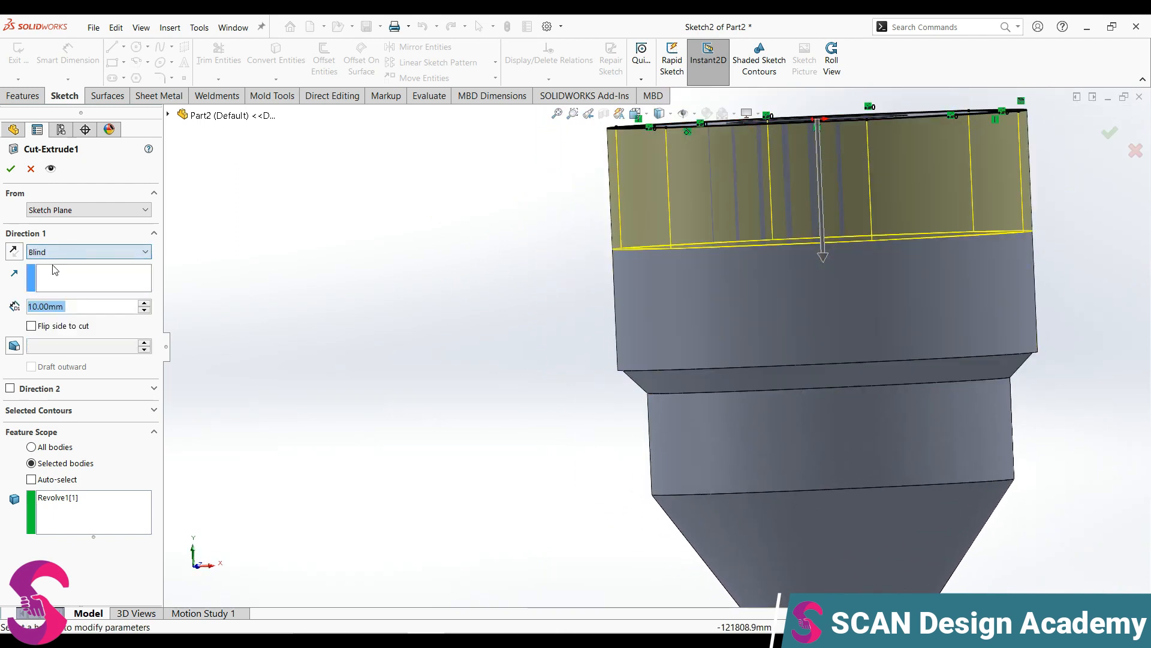
pyautogui.click(144, 304)
pyautogui.click(144, 304)
pyautogui.scroll(1, 495, 344)
pyautogui.moveTo(495, 345); pyautogui.dragTo(492, 318, button='middle')
pyautogui.click(10, 169)
# Turn off the section view and inspect the whole part with its hexagonal section
pyautogui.moveTo(700, 361); pyautogui.dragTo(804, 545, button='middle')
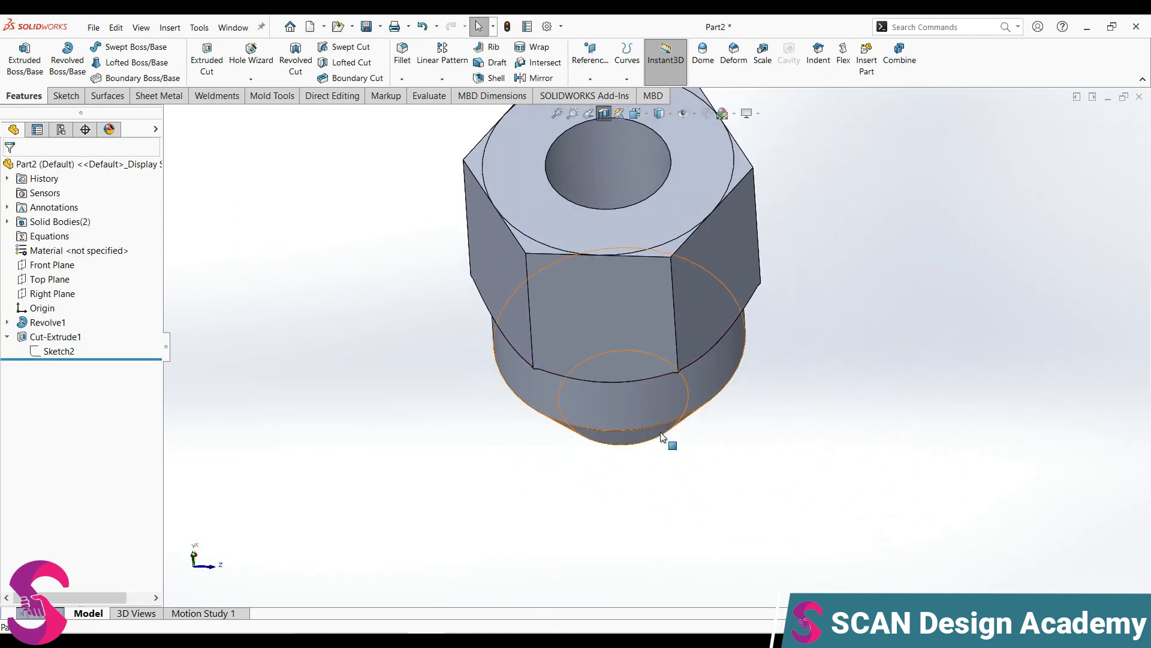
pyautogui.click(602, 117)
pyautogui.scroll(3, 451, 277)
pyautogui.scroll(4, 606, 321)
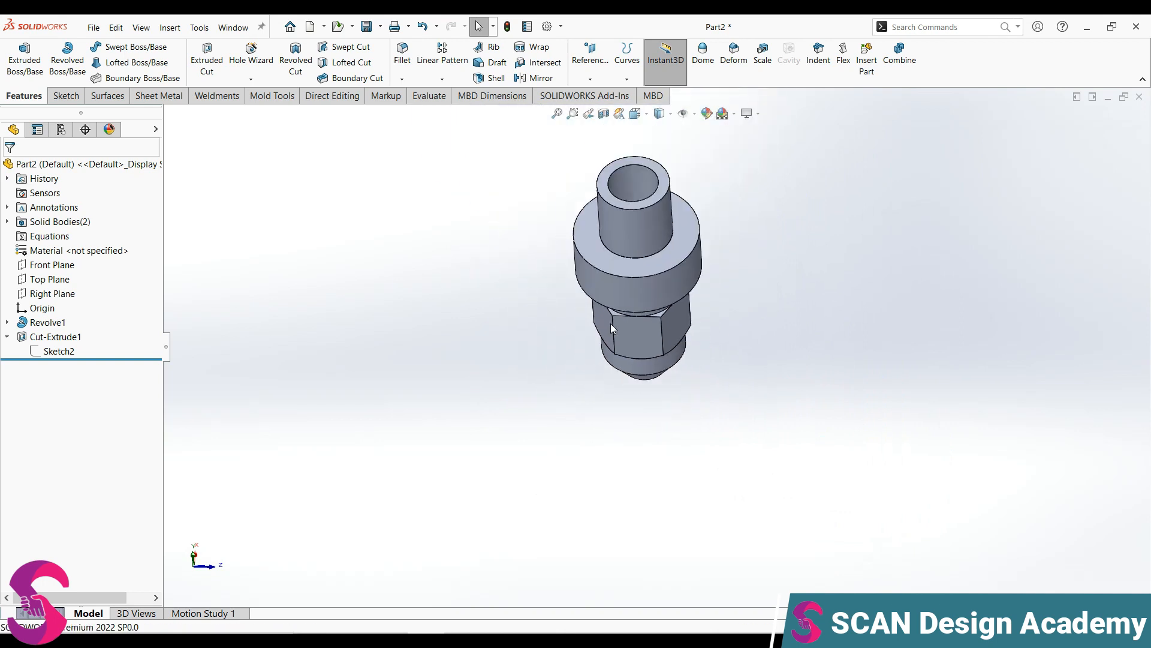
pyautogui.scroll(-1, 696, 307)
pyautogui.moveTo(697, 307); pyautogui.dragTo(761, 184, button='middle')
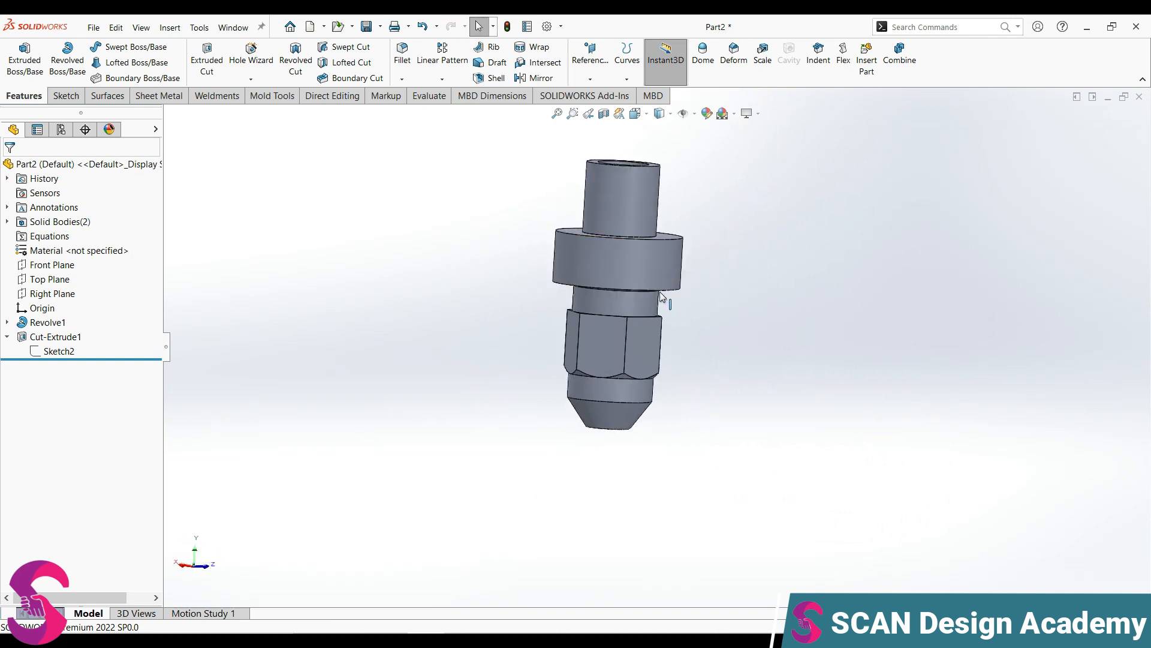
pyautogui.scroll(2, 632, 314)
pyautogui.moveTo(632, 314); pyautogui.dragTo(614, 315, button='middle')
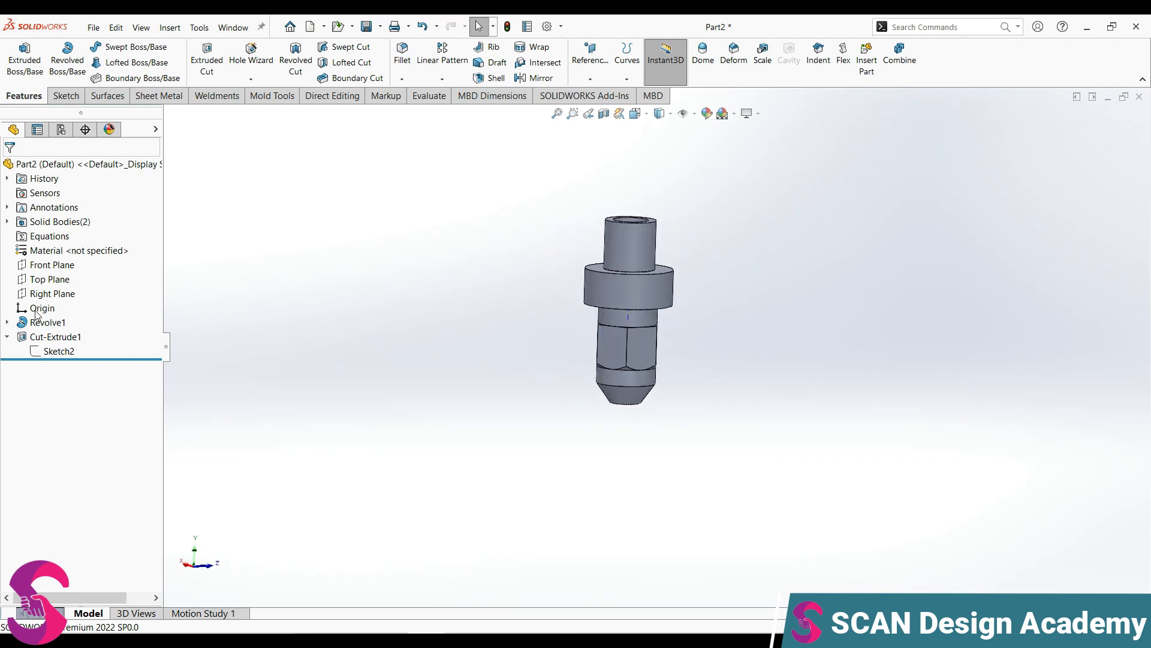
# Sketch a horizontal line about 38 mm long on the Right Plane, running from the central axis out past the collar
pyautogui.click(56, 293)
pyautogui.scroll(2, 570, 383)
pyautogui.moveTo(571, 383); pyautogui.dragTo(535, 364, button='middle')
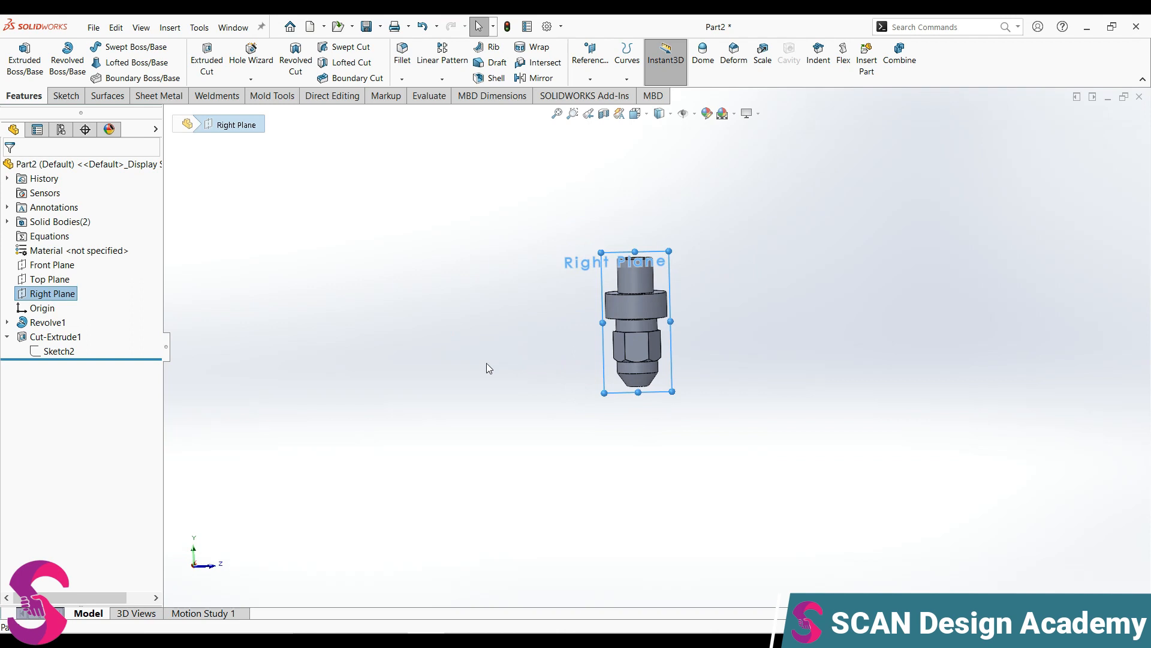
pyautogui.click(51, 266)
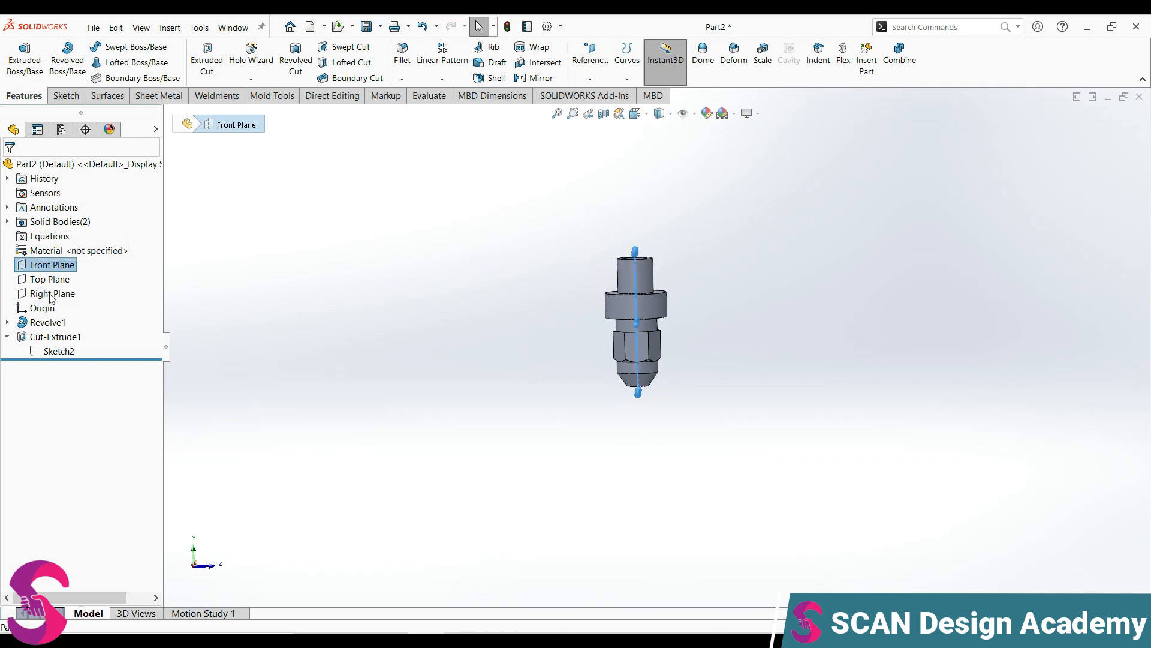
pyautogui.click(51, 293)
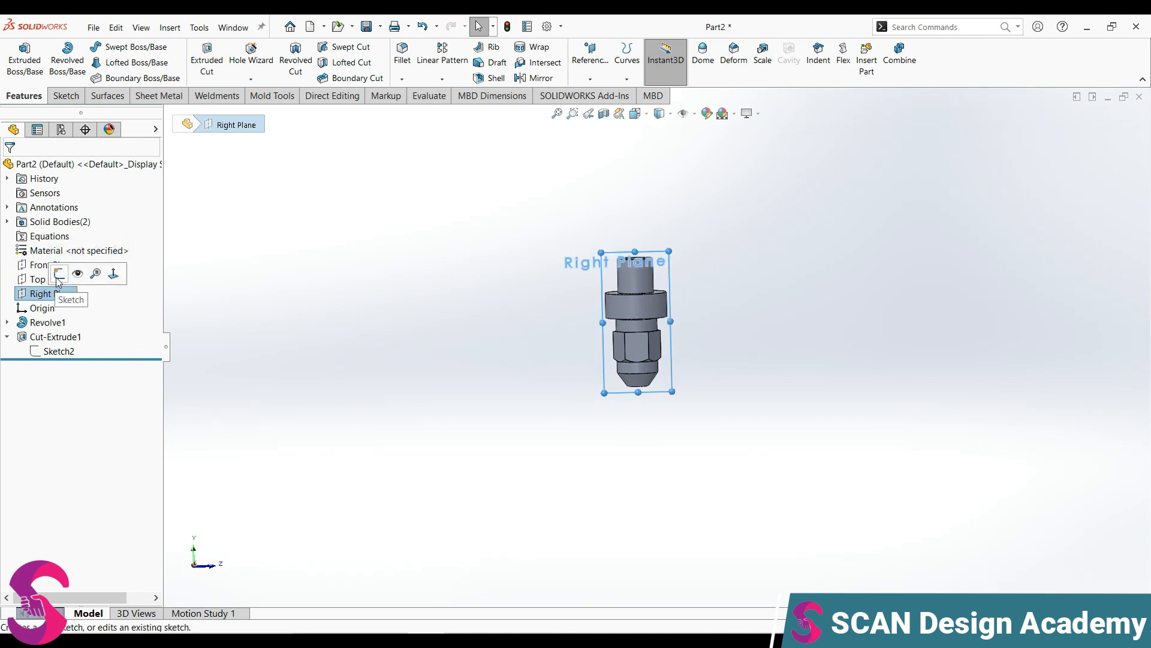
pyautogui.click(59, 274)
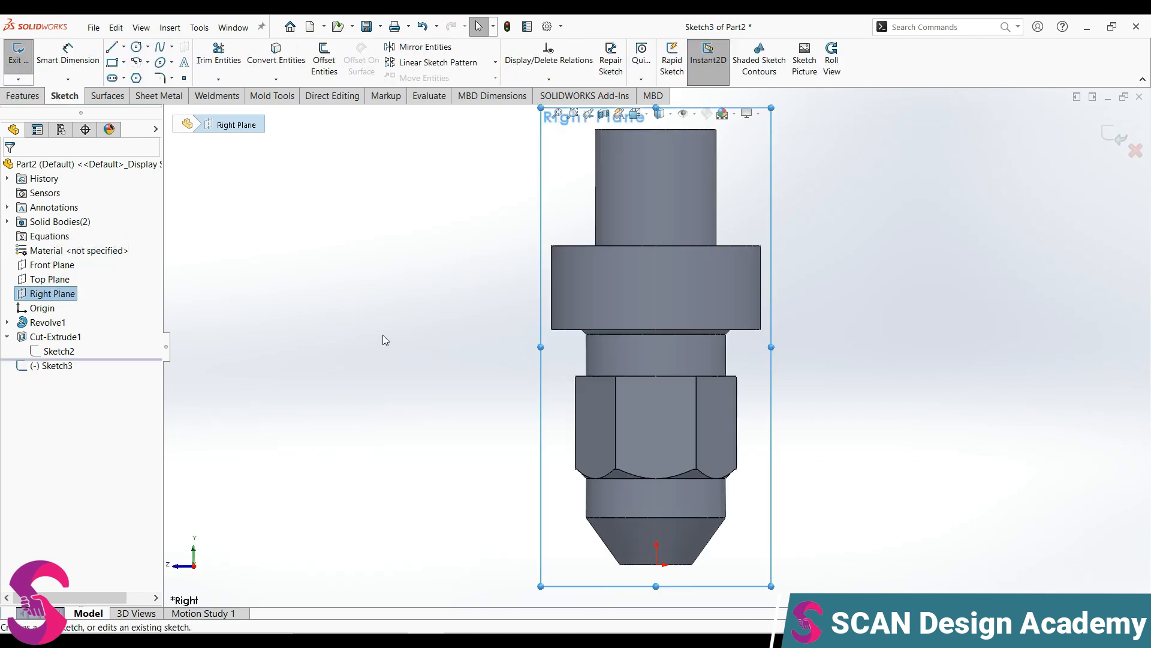
pyautogui.scroll(3, 650, 250)
pyautogui.scroll(-3, 787, 246)
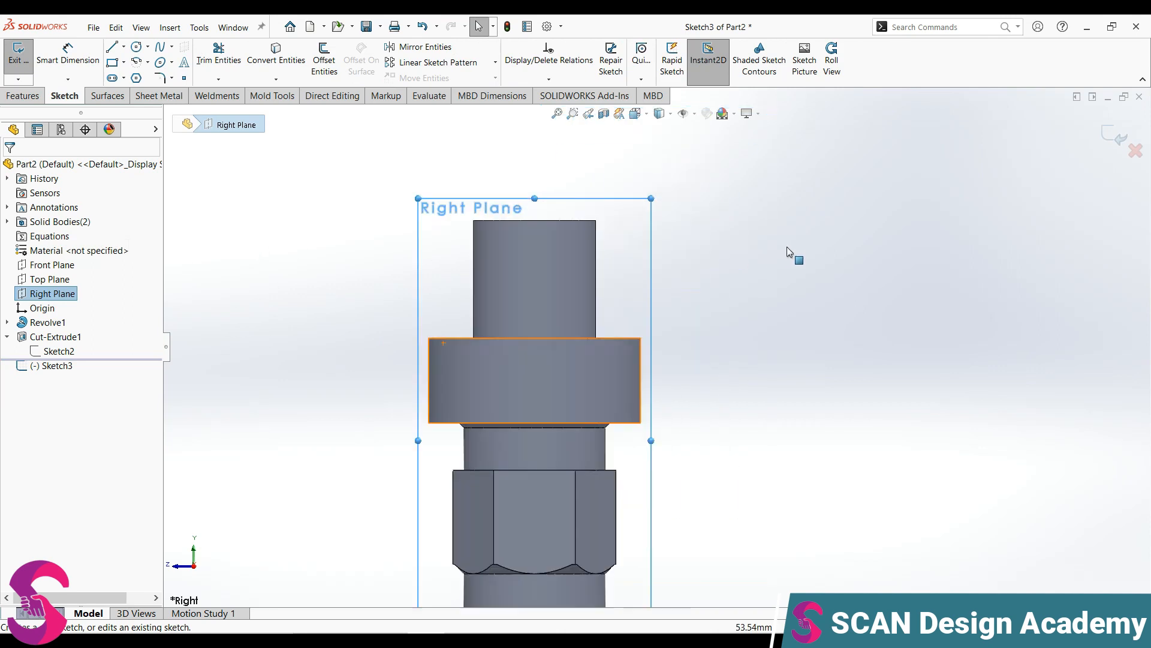
pyautogui.click(112, 47)
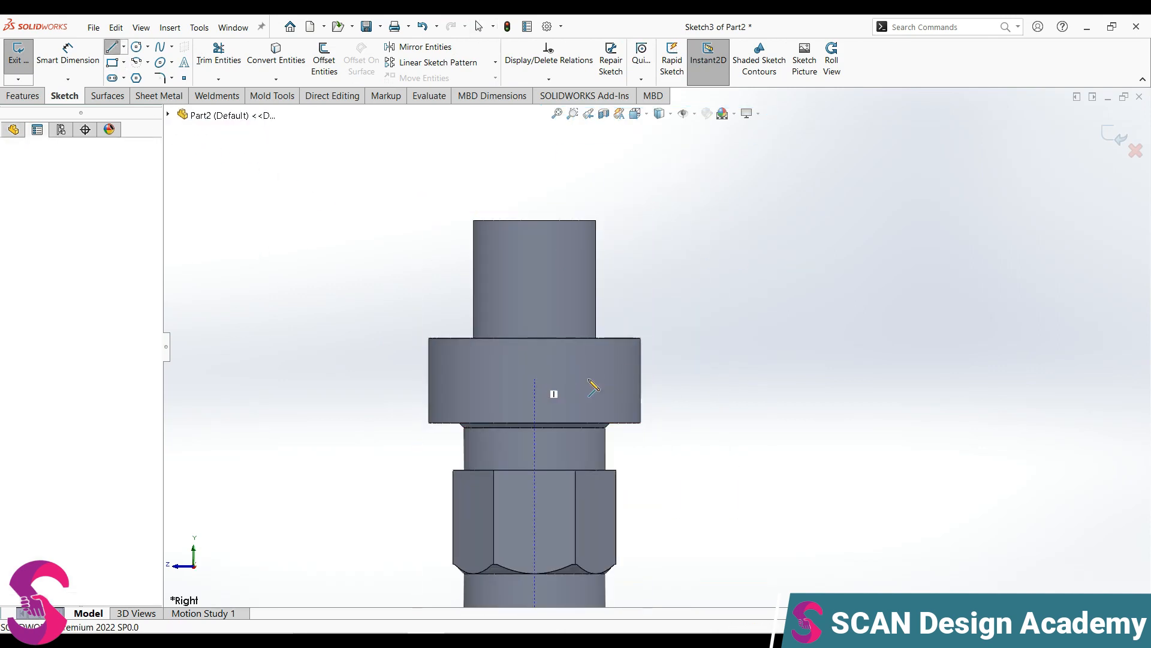
pyautogui.click(534, 379)
pyautogui.click(713, 379)
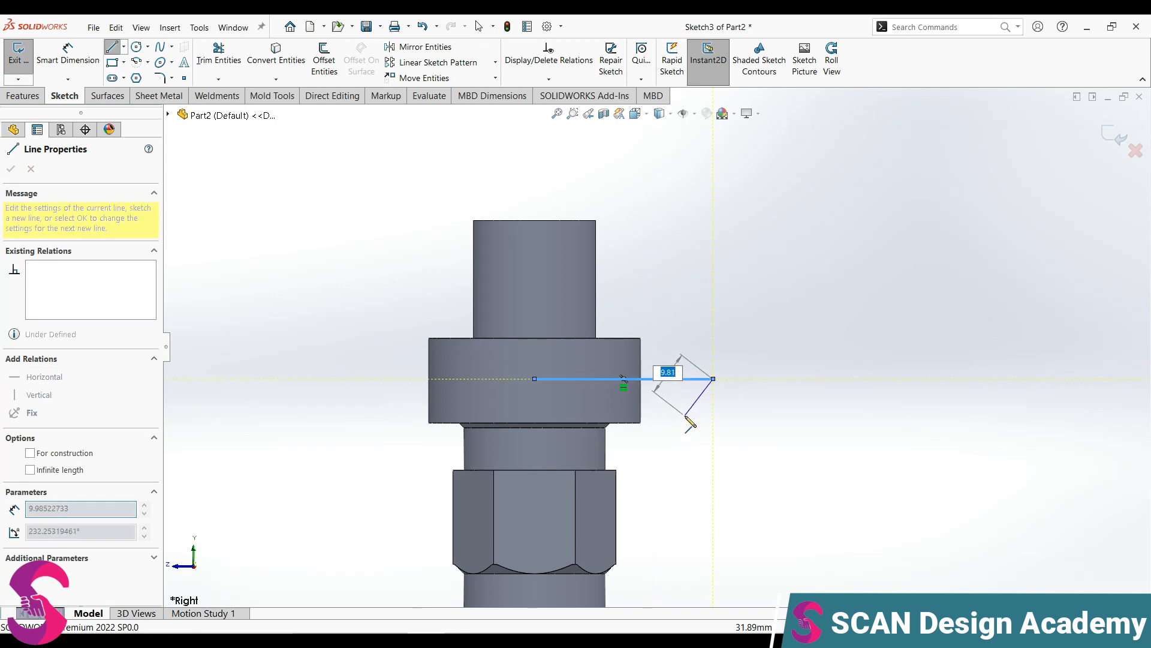
pyautogui.press('Escape')
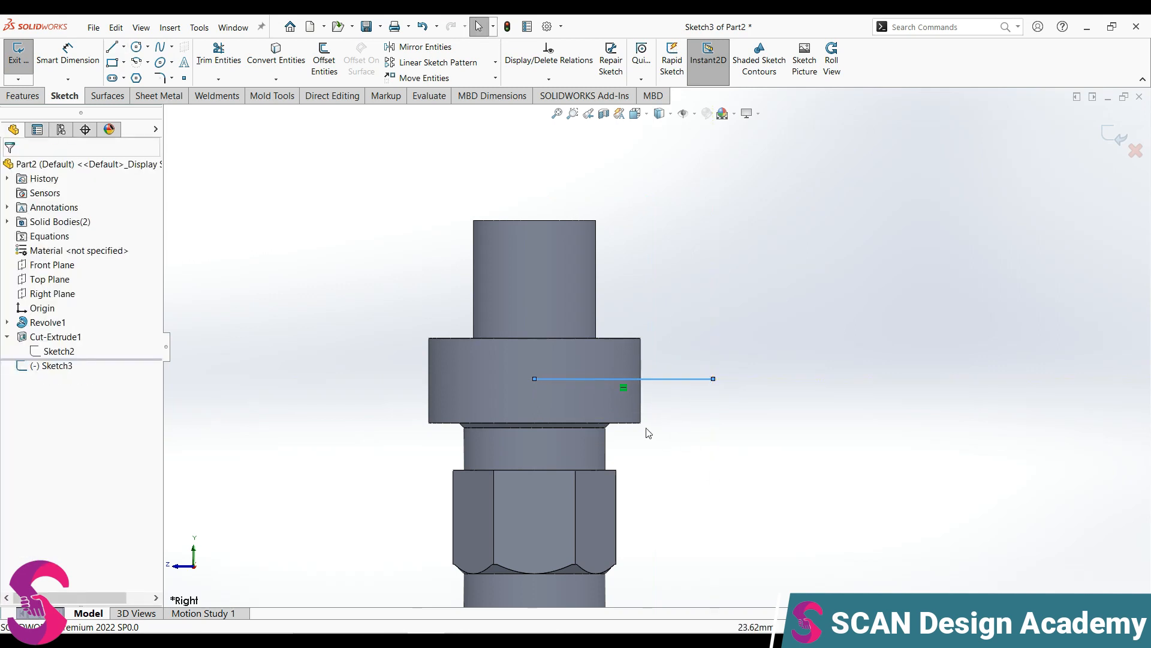
# Dimension the horizontal line's length to 32 mm
pyautogui.moveTo(678, 414); pyautogui.dragTo(684, 300, button='right')
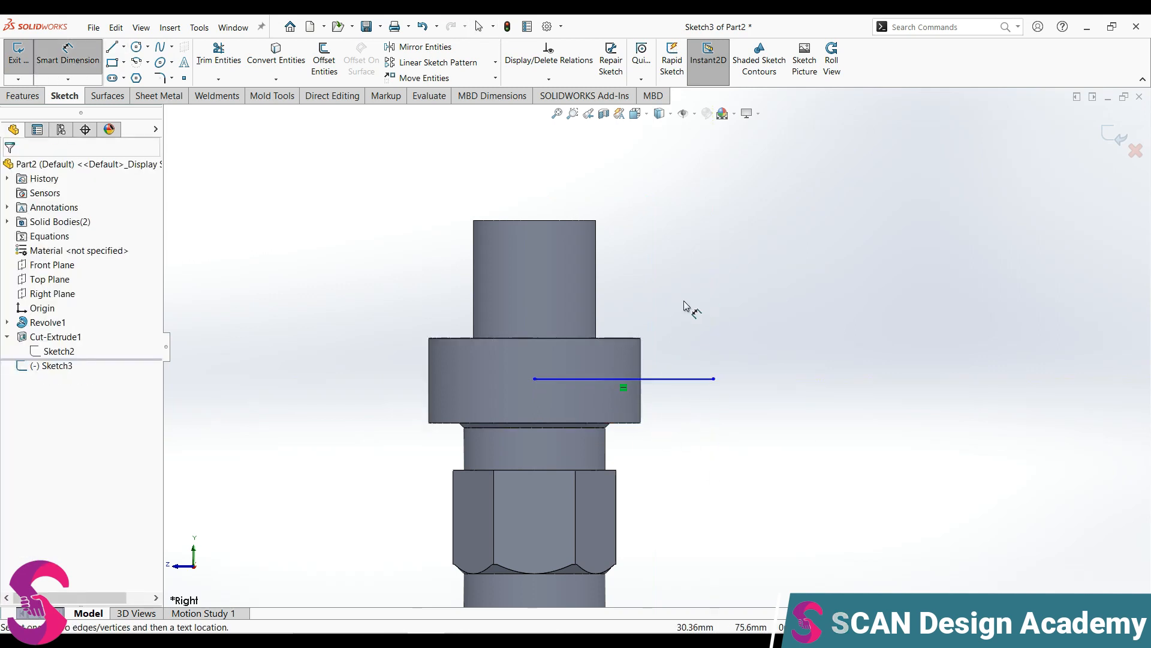
pyautogui.click(596, 380)
pyautogui.scroll(1, 600, 423)
pyautogui.scroll(1, 598, 422)
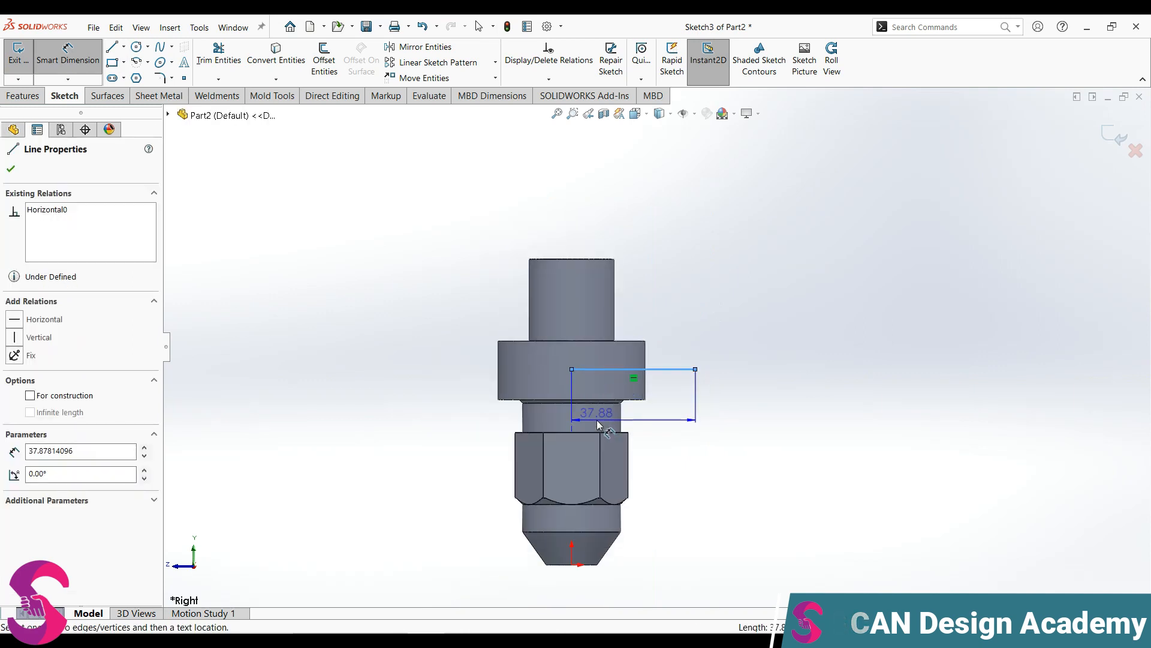
pyautogui.click(663, 418)
pyautogui.write('32')
pyautogui.press('Return')
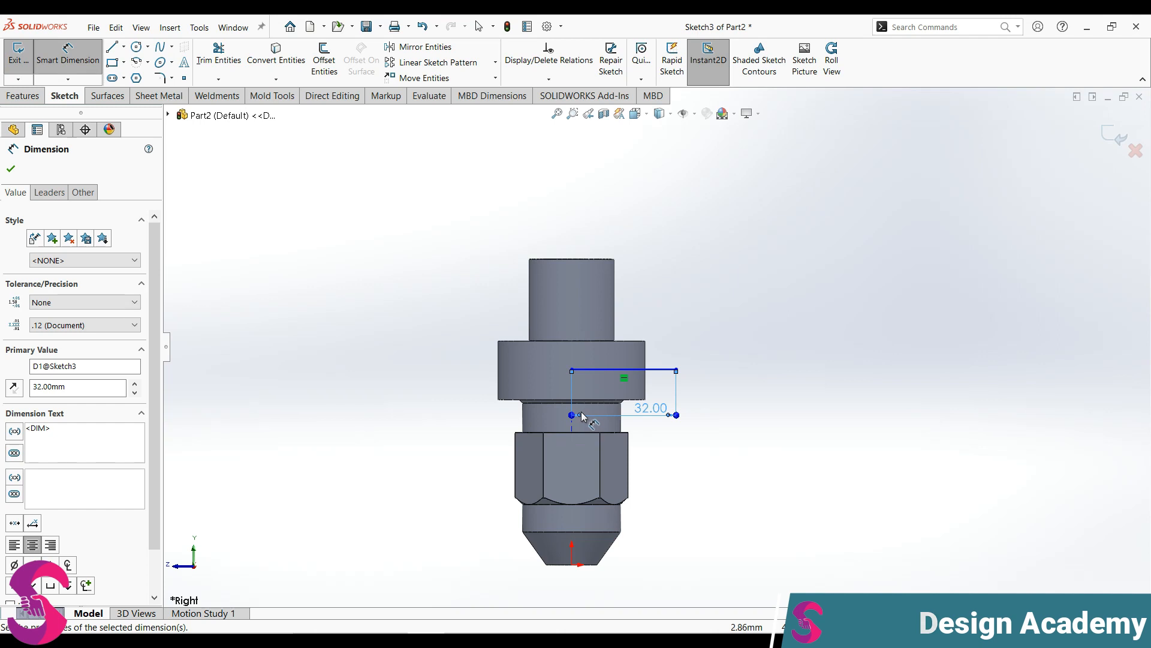
# Dimension the line 8 mm below the collar's top edge
pyautogui.click(606, 341)
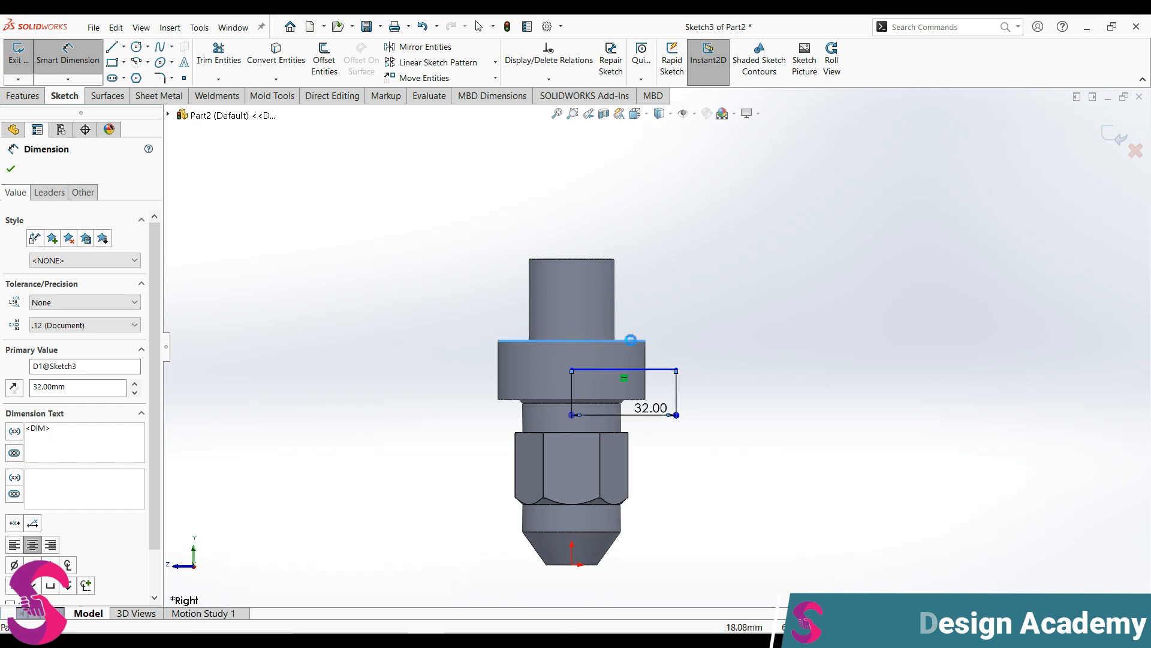
pyautogui.click(606, 368)
pyautogui.click(680, 335)
pyautogui.write('8')
pyautogui.press('Return')
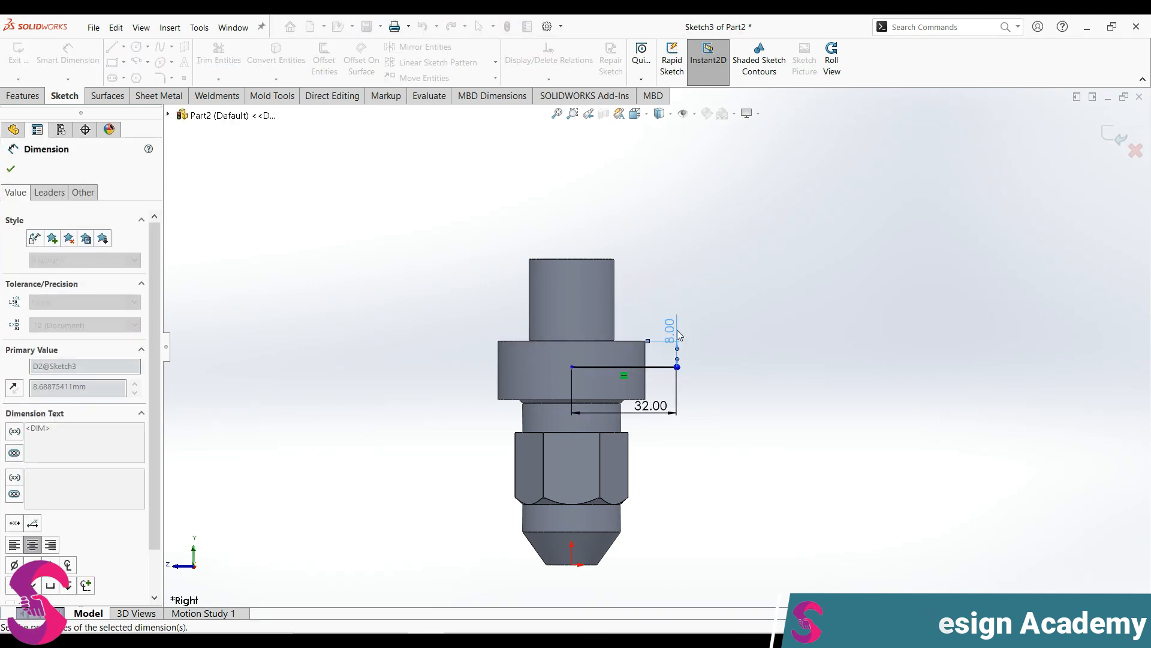
pyautogui.press('Escape')
# Add a Vertical relation between the line's inner endpoint and the origin
pyautogui.click(571, 366)
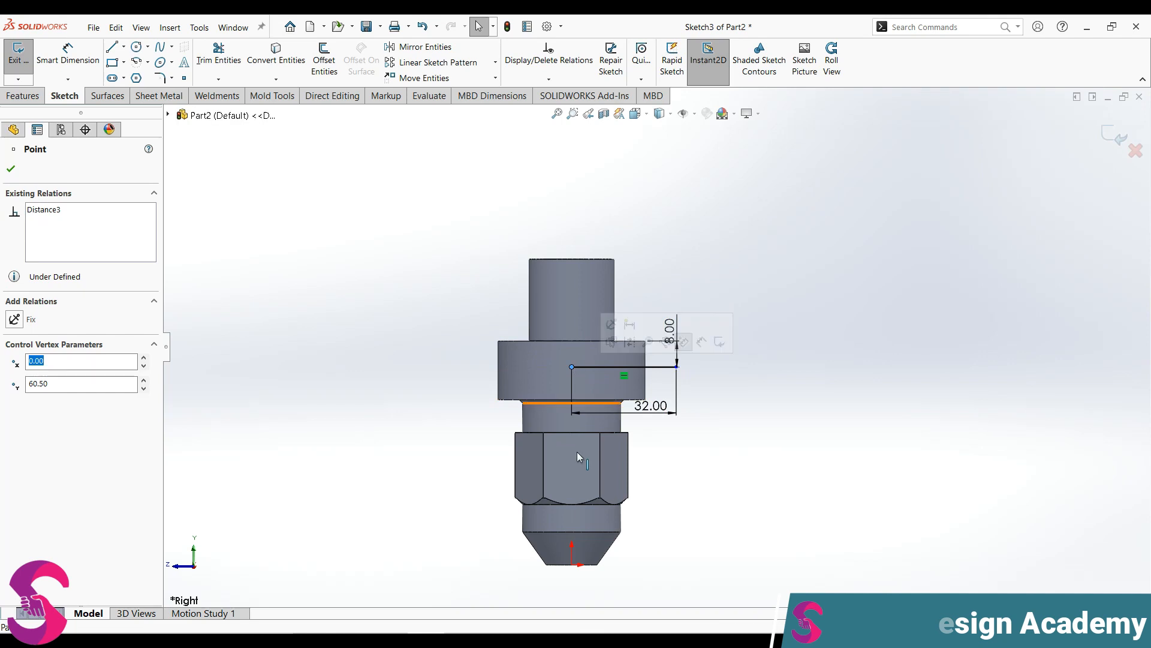
pyautogui.keyDown('ctrl'); pyautogui.click(572, 563); pyautogui.keyUp('ctrl')
pyautogui.click(624, 509)
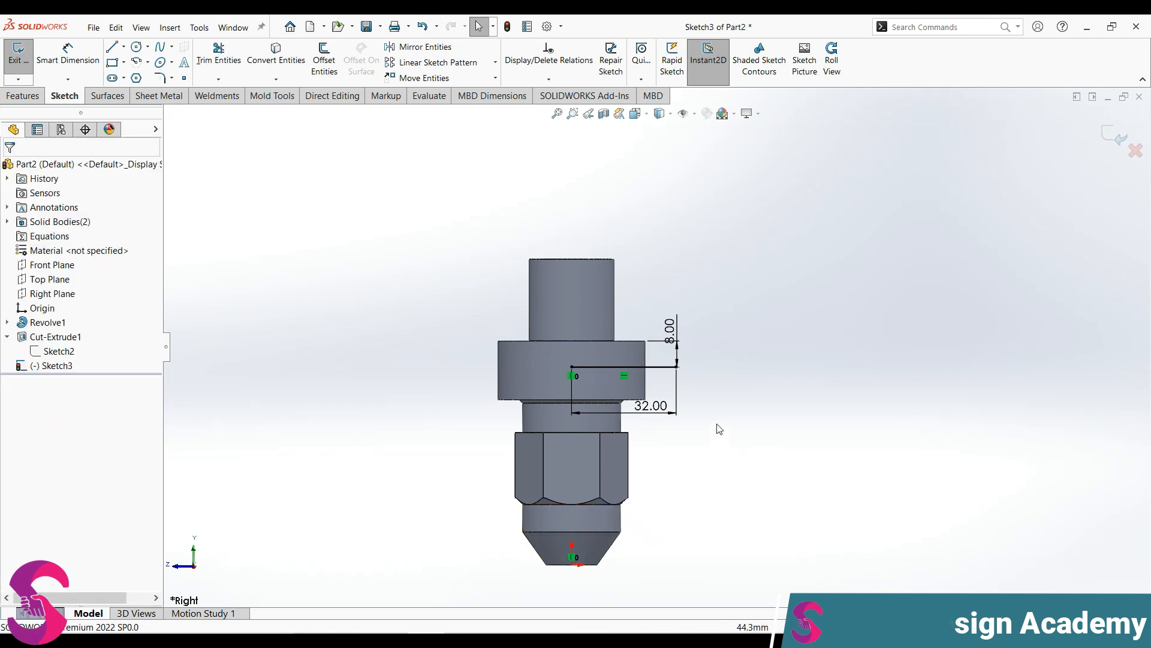
# Set up a Swept Boss/Base with a circular profile of 8.75 mm diameter, using the sketched line as its path
pyautogui.click(36, 100)
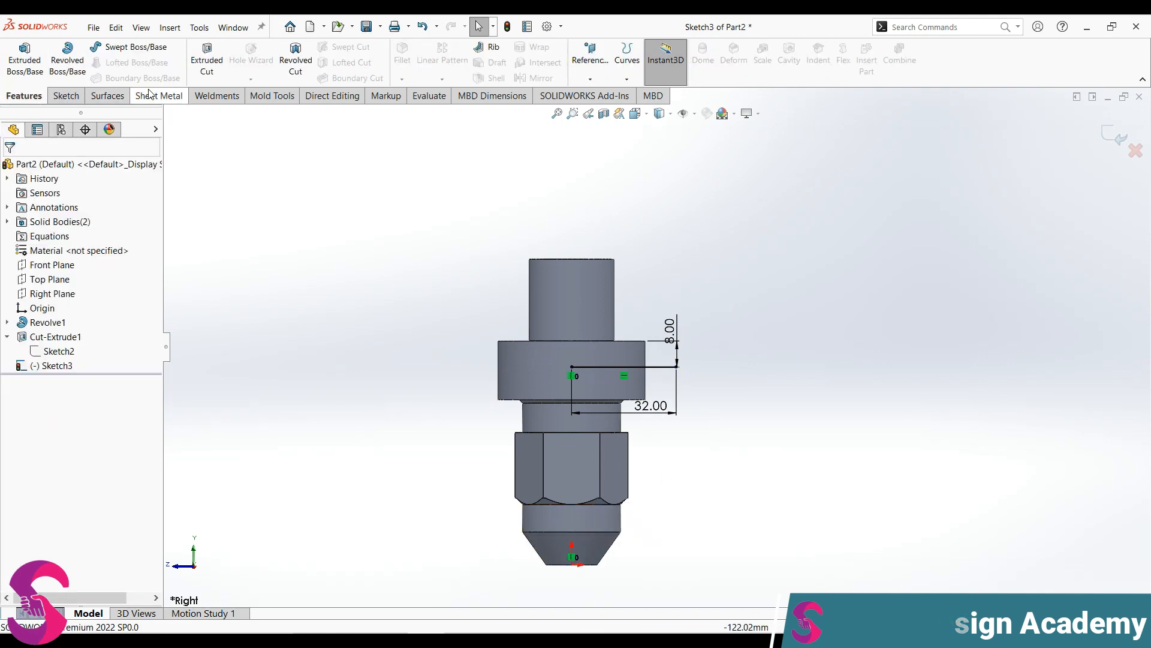
pyautogui.click(111, 50)
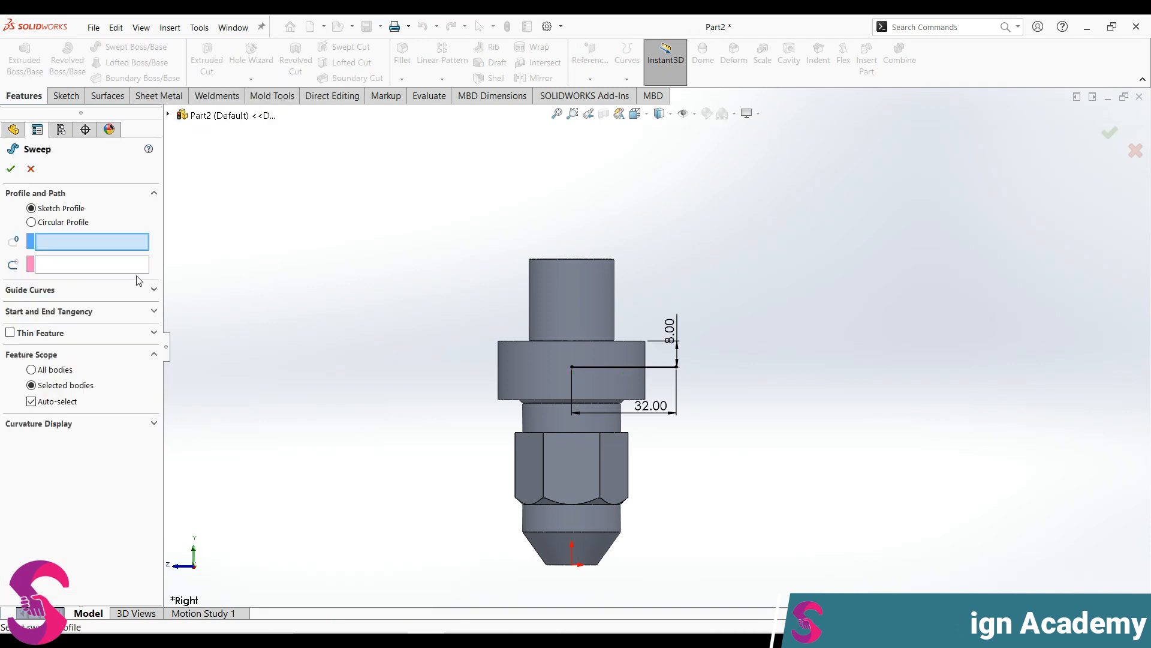
pyautogui.click(31, 222)
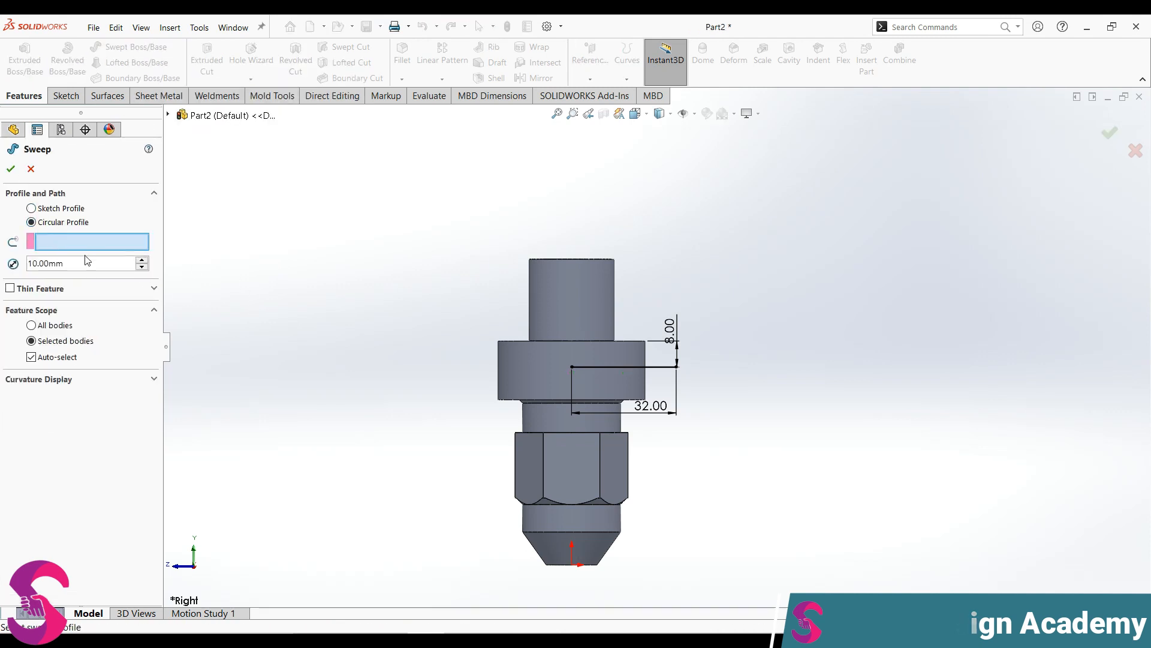
pyautogui.moveTo(87, 261); pyautogui.dragTo(9, 263)
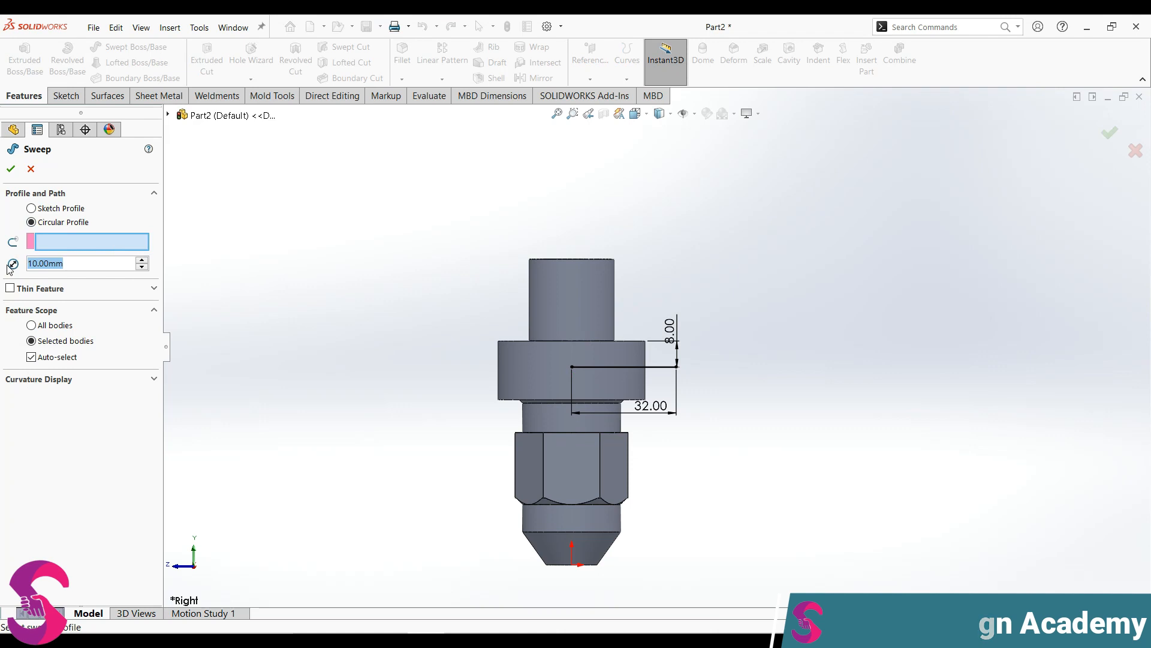
pyautogui.write('8.75')
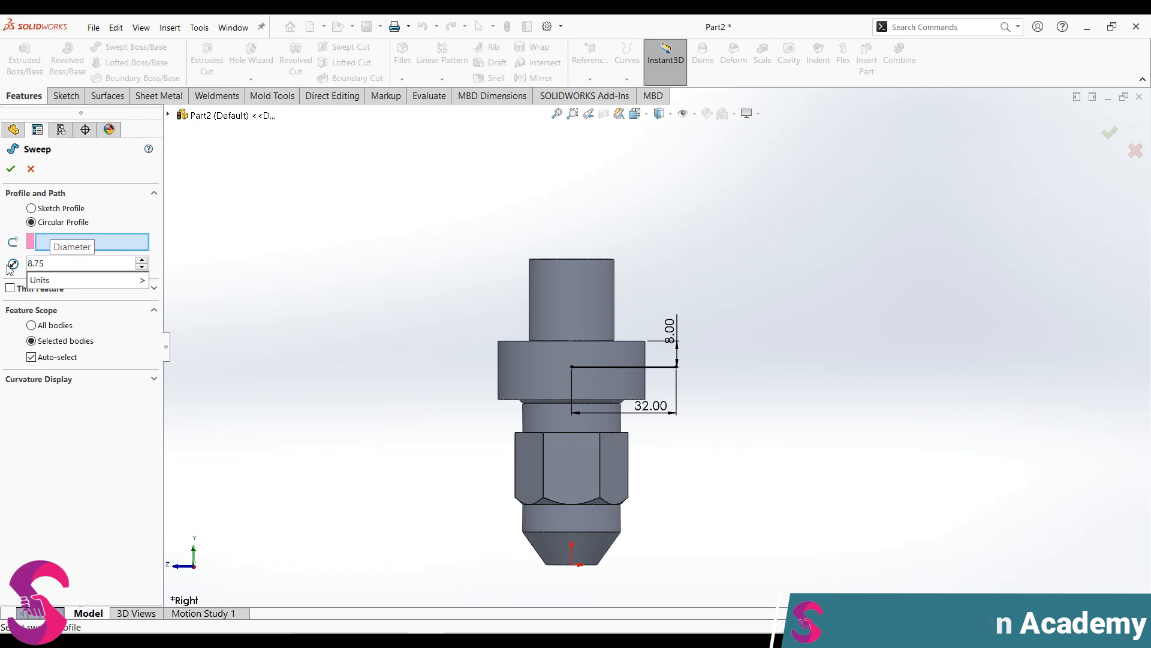
pyautogui.press('Return')
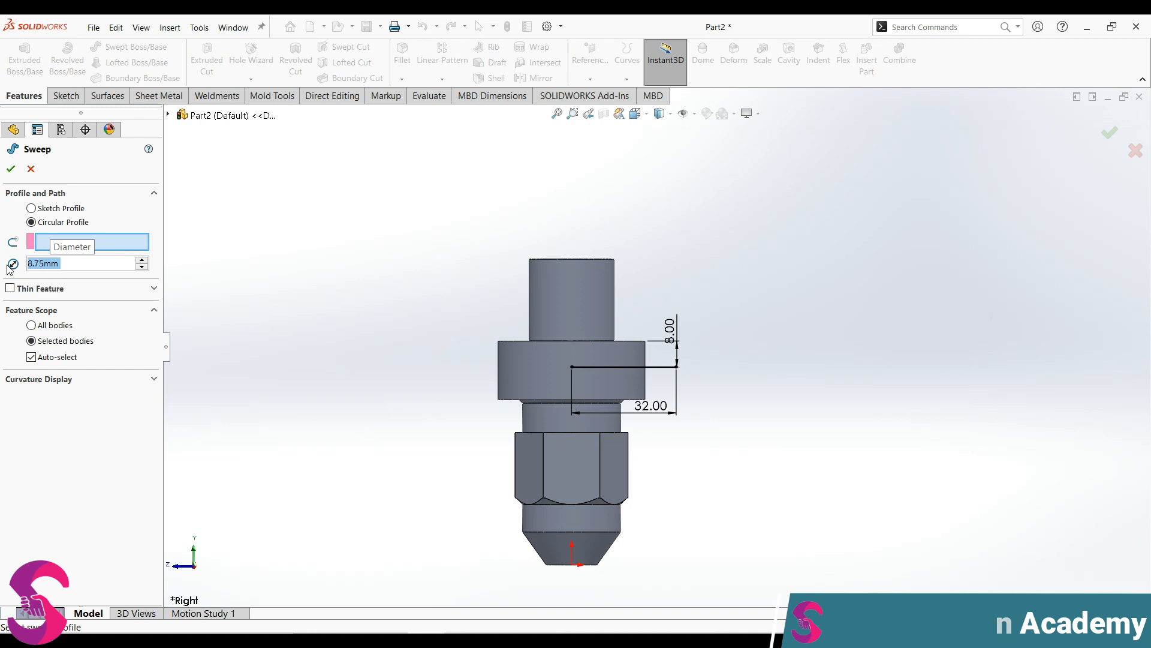
pyautogui.click(623, 366)
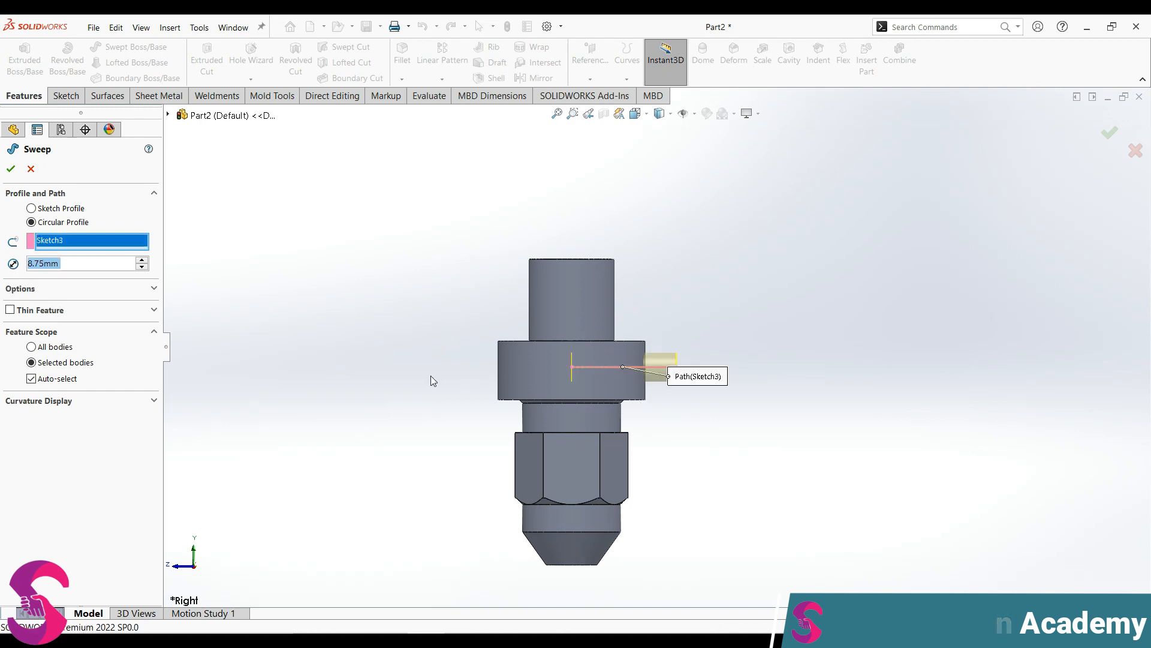
# Make the sweep a thin feature with its wall reversed inward and (8.75-6)/2 = 1.375 mm thick, and create it
pyautogui.scroll(-3, 658, 350)
pyautogui.moveTo(655, 351); pyautogui.dragTo(589, 381, button='middle')
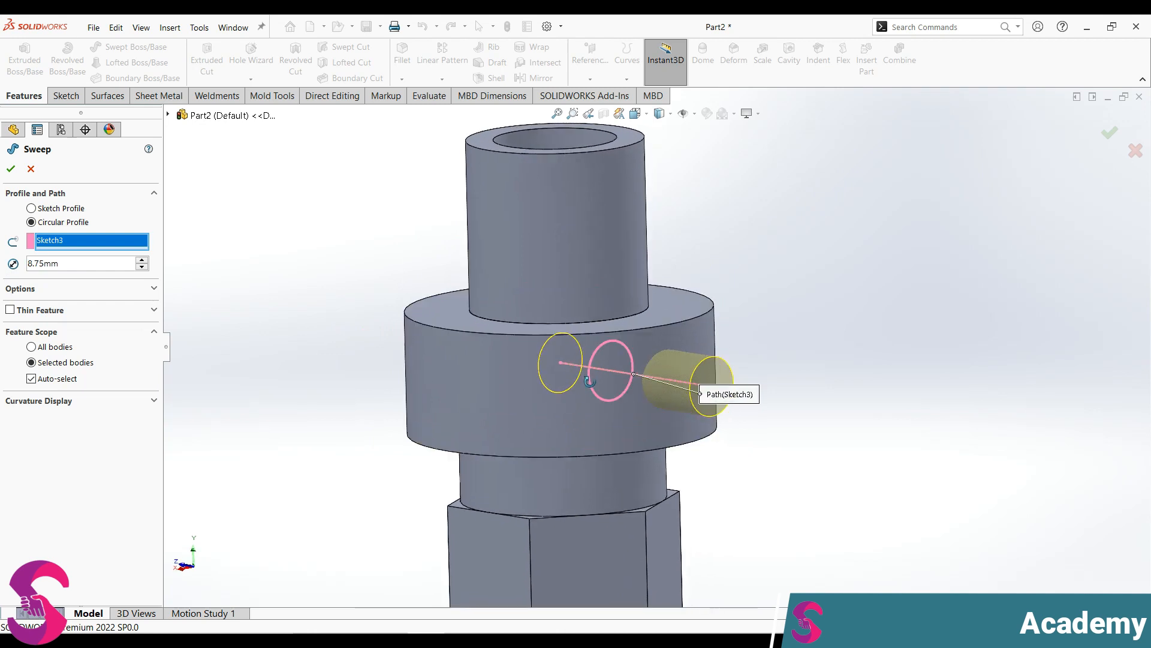
pyautogui.click(22, 310)
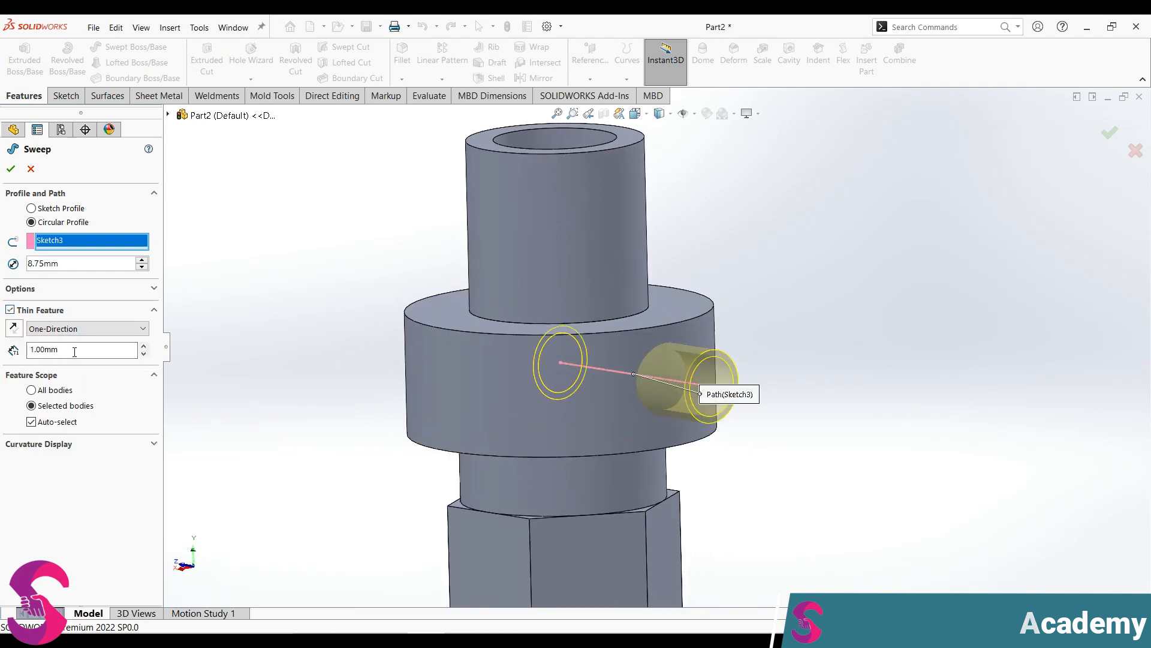
pyautogui.click(14, 329)
pyautogui.moveTo(80, 353); pyautogui.dragTo(24, 351)
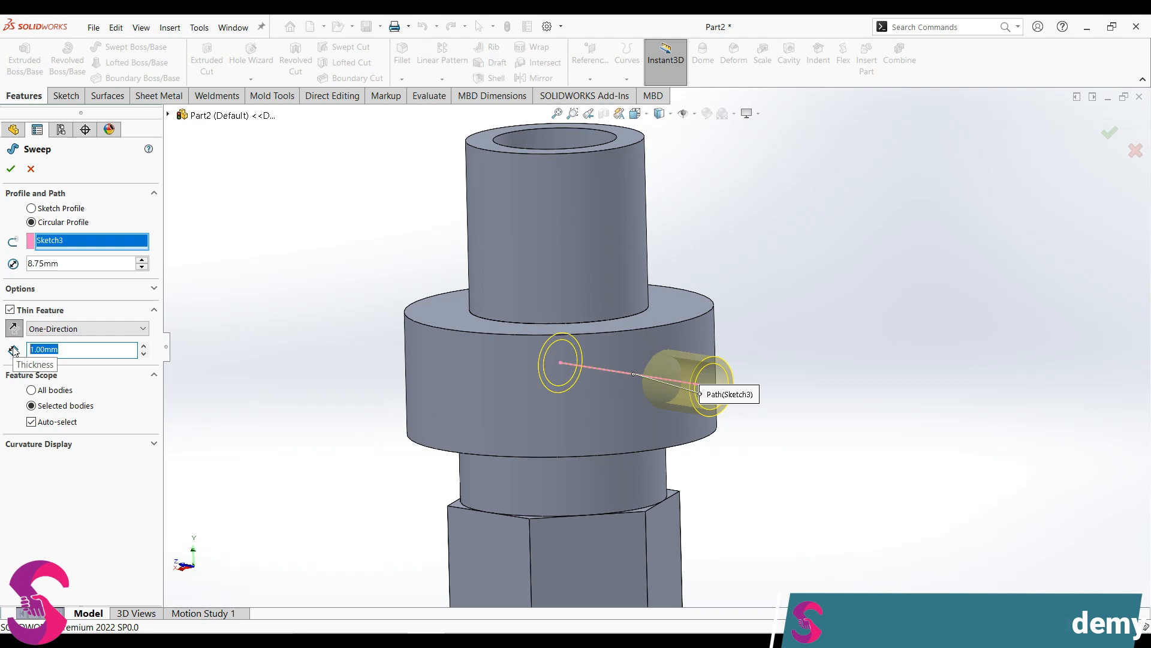
pyautogui.write('8.75-')
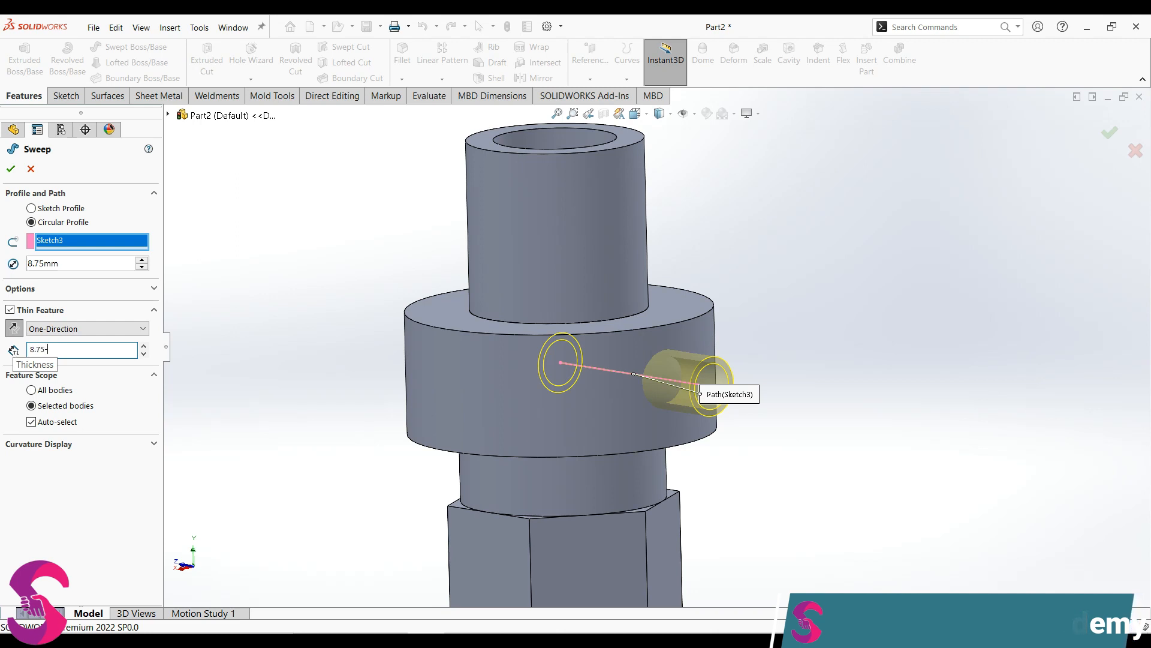
pyautogui.write('6')
pyautogui.press('Return')
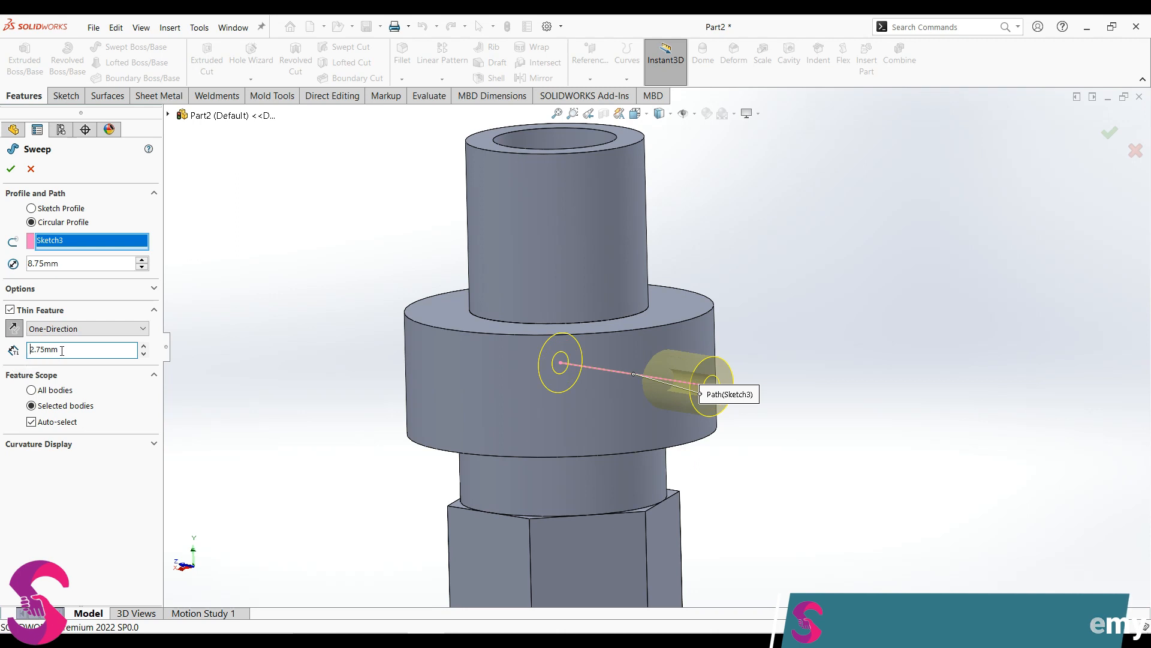
pyautogui.write('/2')
pyautogui.press('Return')
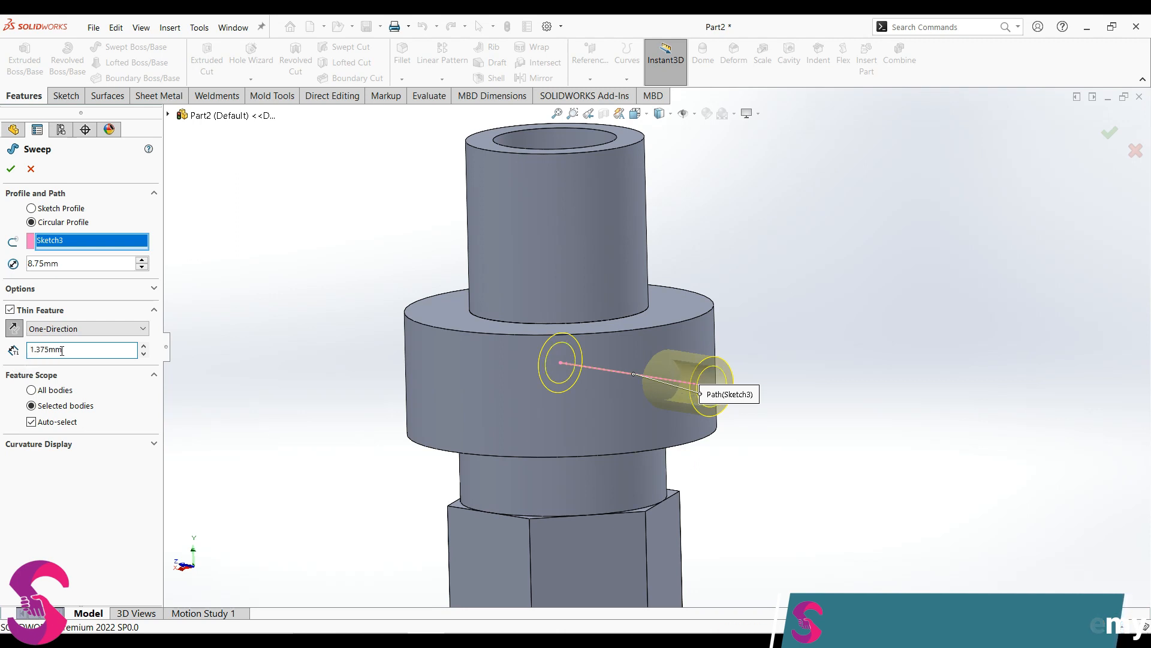
pyautogui.click(11, 168)
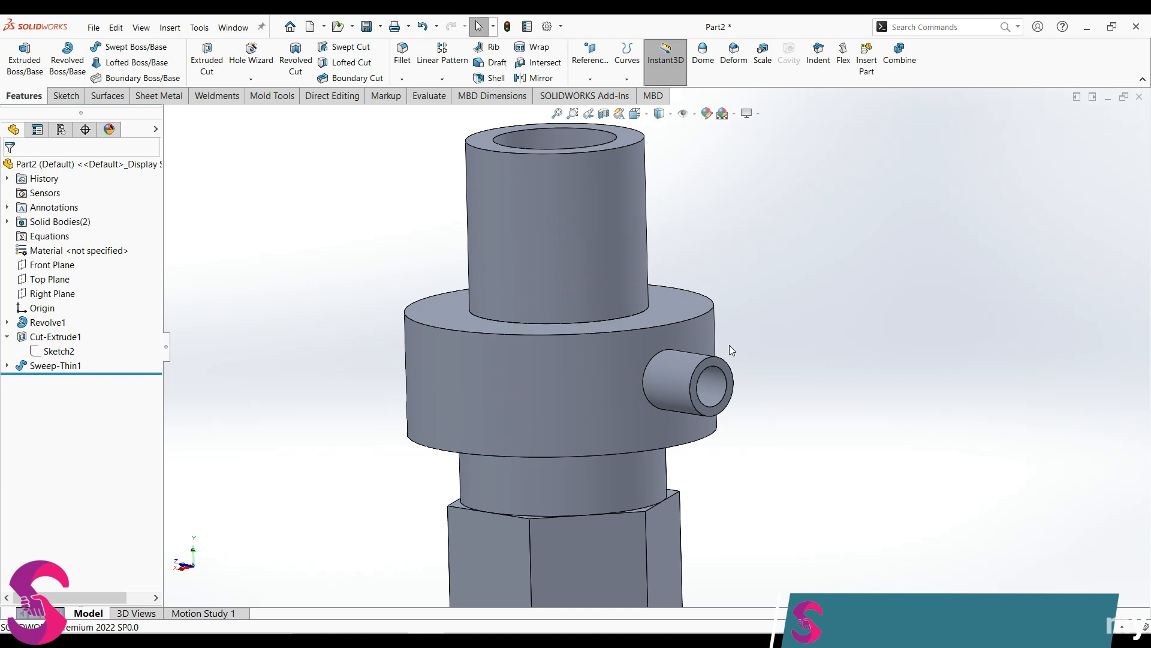
# Check the diameters of the side tube's outer and inner end edges
pyautogui.scroll(-1, 730, 345)
pyautogui.scroll(-1, 695, 406)
pyautogui.click(694, 347)
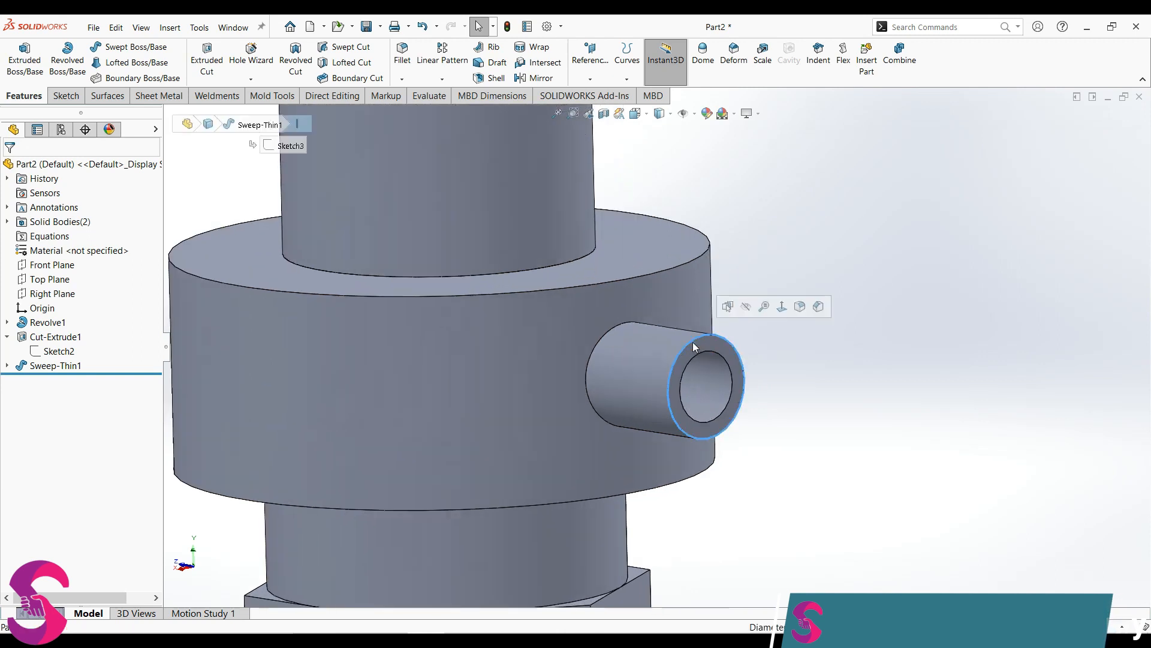
pyautogui.click(731, 400)
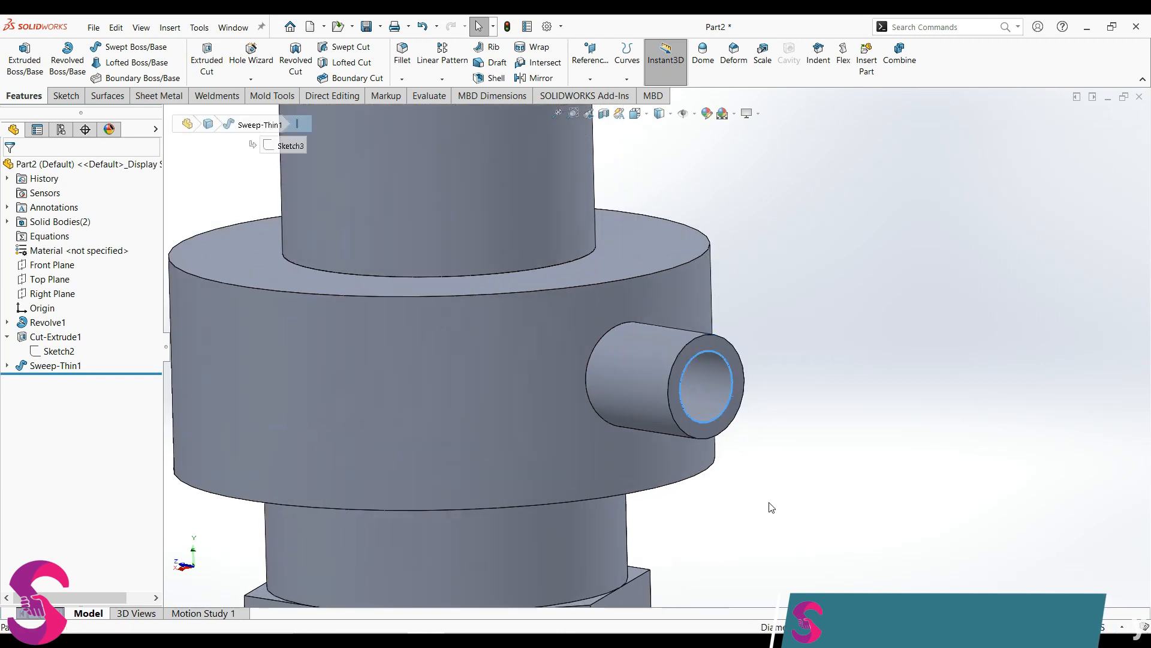
pyautogui.click(769, 503)
# Apply a horizontal section view with a 26 mm offset, cutting through the collar region, and examine the side tube inside the bore
pyautogui.scroll(5, 661, 436)
pyautogui.scroll(-2, 652, 417)
pyautogui.moveTo(593, 331); pyautogui.dragTo(622, 363, button='middle')
pyautogui.scroll(1, 597, 311)
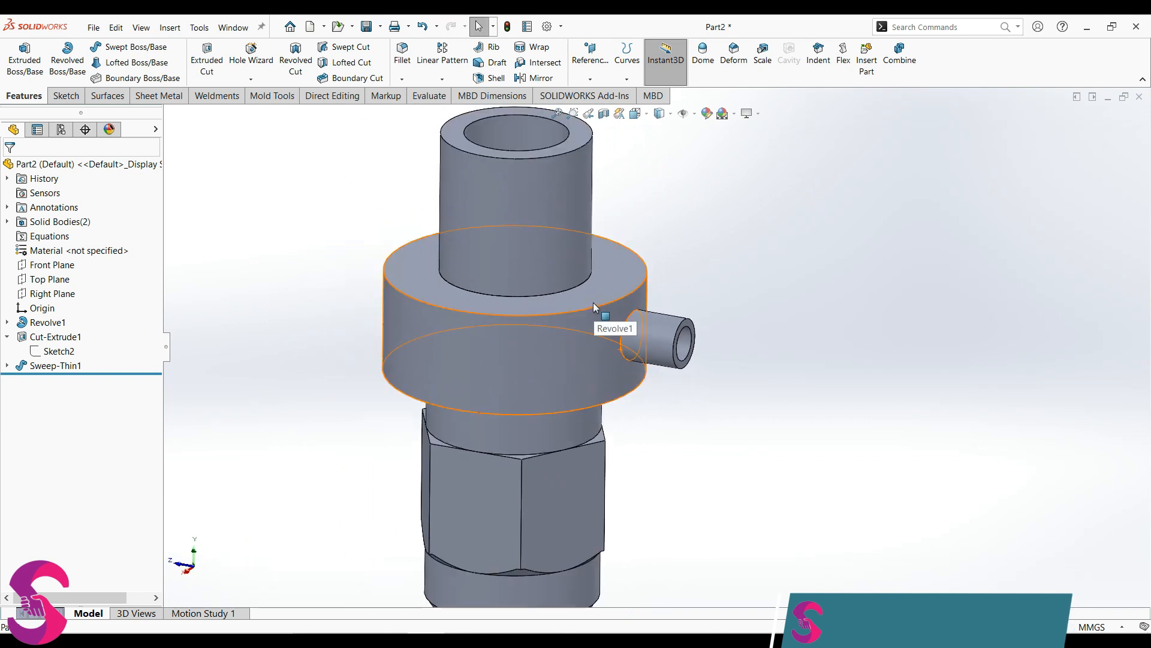
pyautogui.scroll(-1, 577, 301)
pyautogui.click(604, 113)
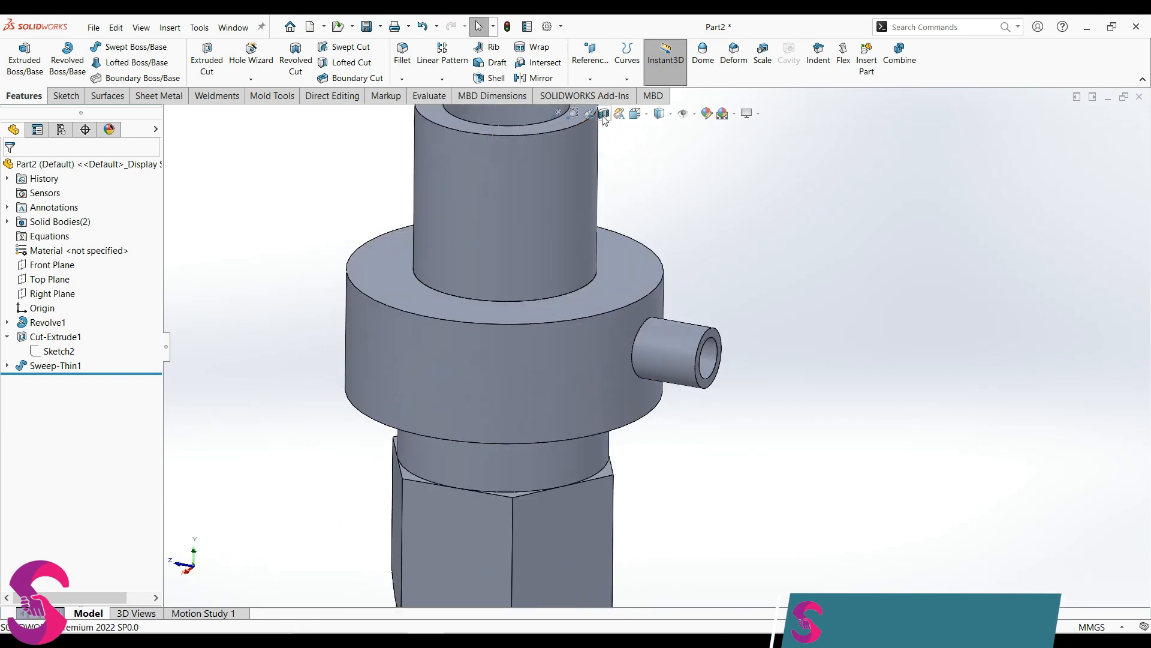
pyautogui.moveTo(535, 334); pyautogui.dragTo(557, 203)
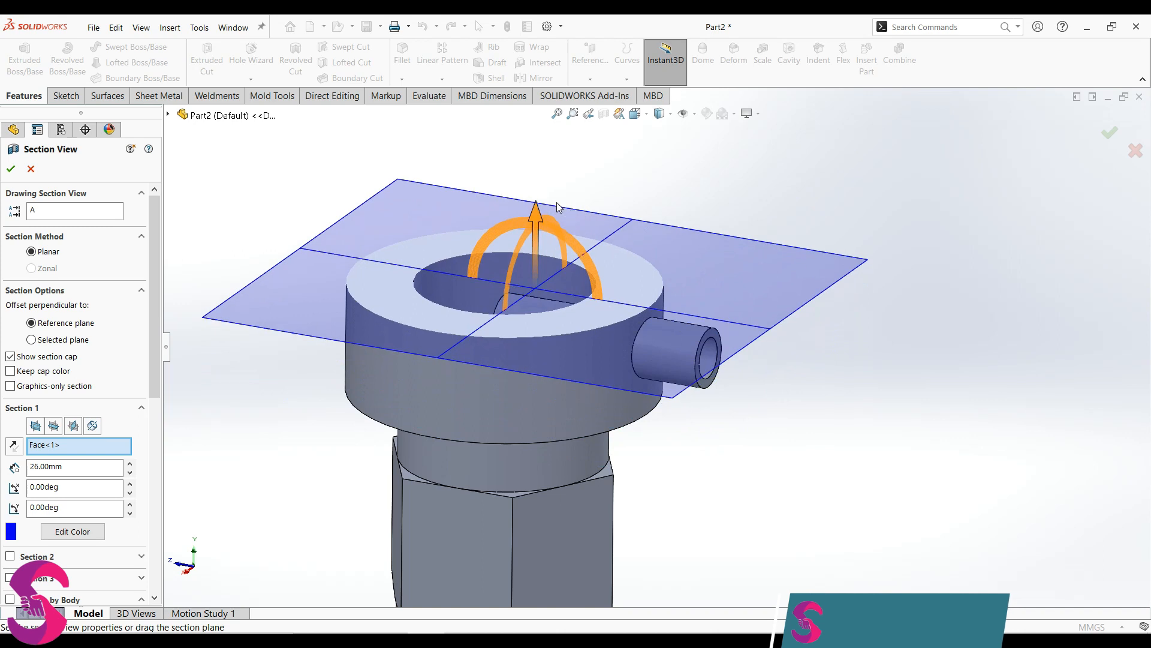
pyautogui.click(31, 170)
pyautogui.moveTo(483, 318); pyautogui.dragTo(536, 449, button='middle')
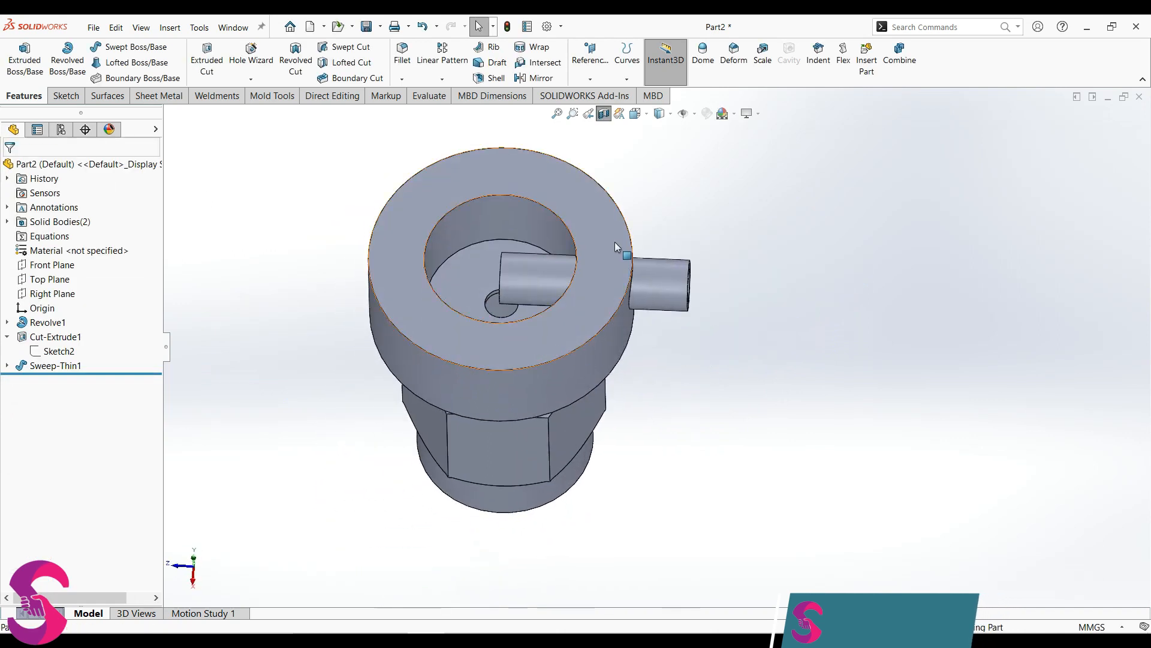
# Start a sketch on the floor face of the collar's bore and convert its circular edge into sketch geometry
pyautogui.click(488, 249)
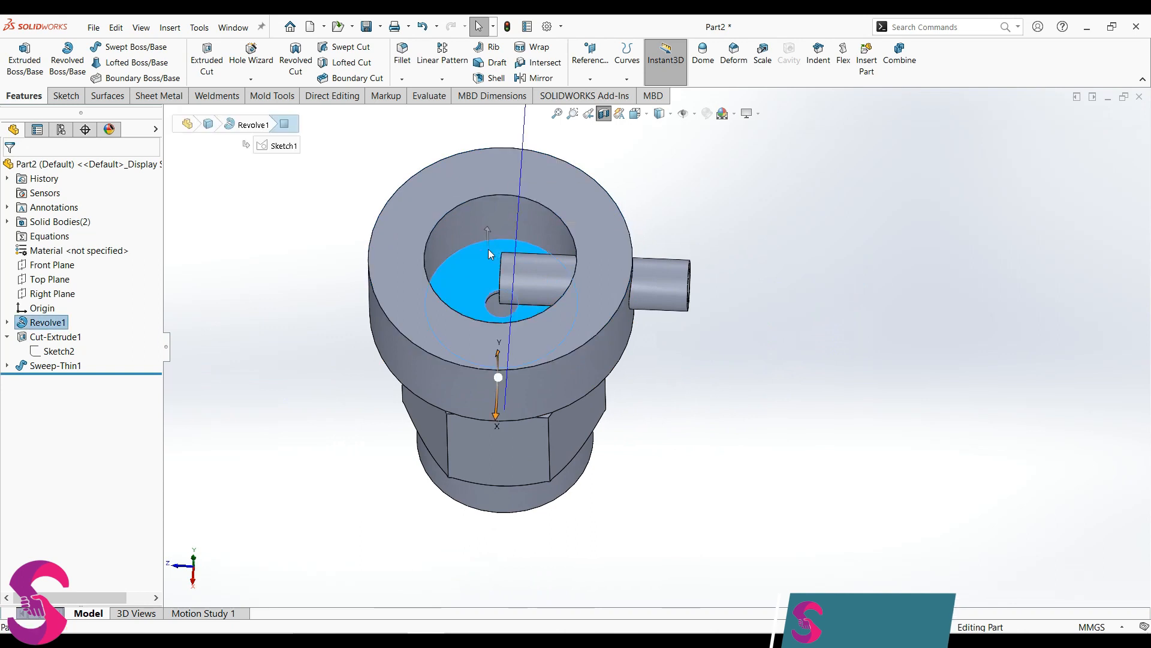
pyautogui.click(554, 229)
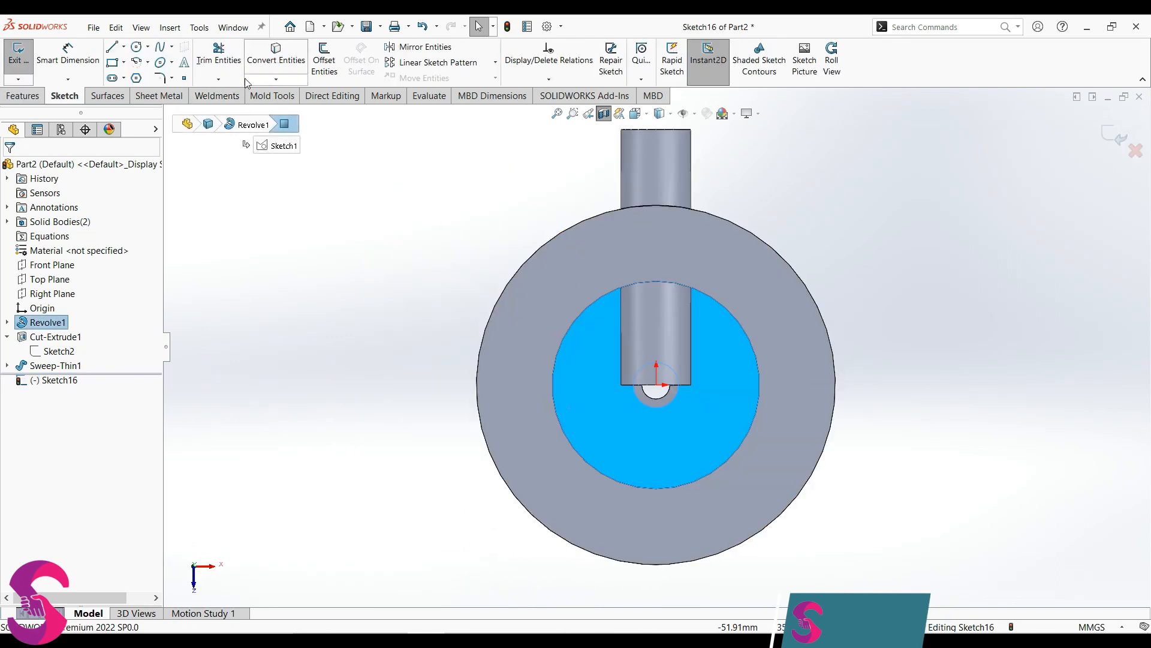
pyautogui.click(272, 63)
# Cut-extrude the converted circle Blind 15 mm in the reversed direction, removing the part of the side tube inside the bore
pyautogui.click(22, 96)
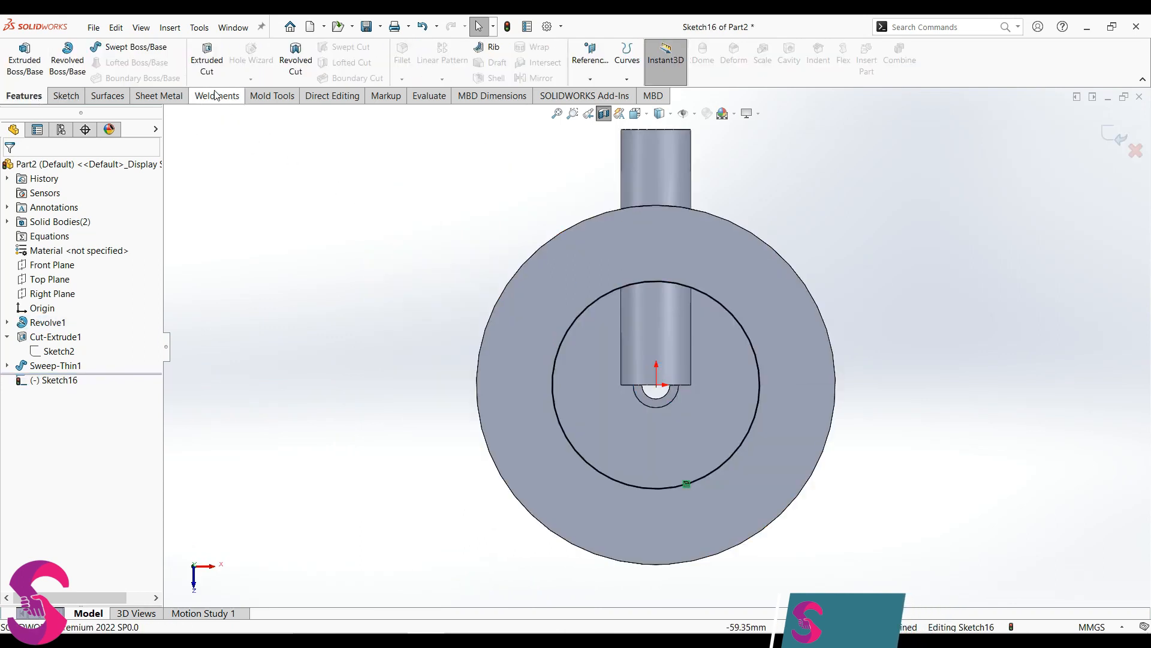
pyautogui.click(207, 60)
pyautogui.click(90, 252)
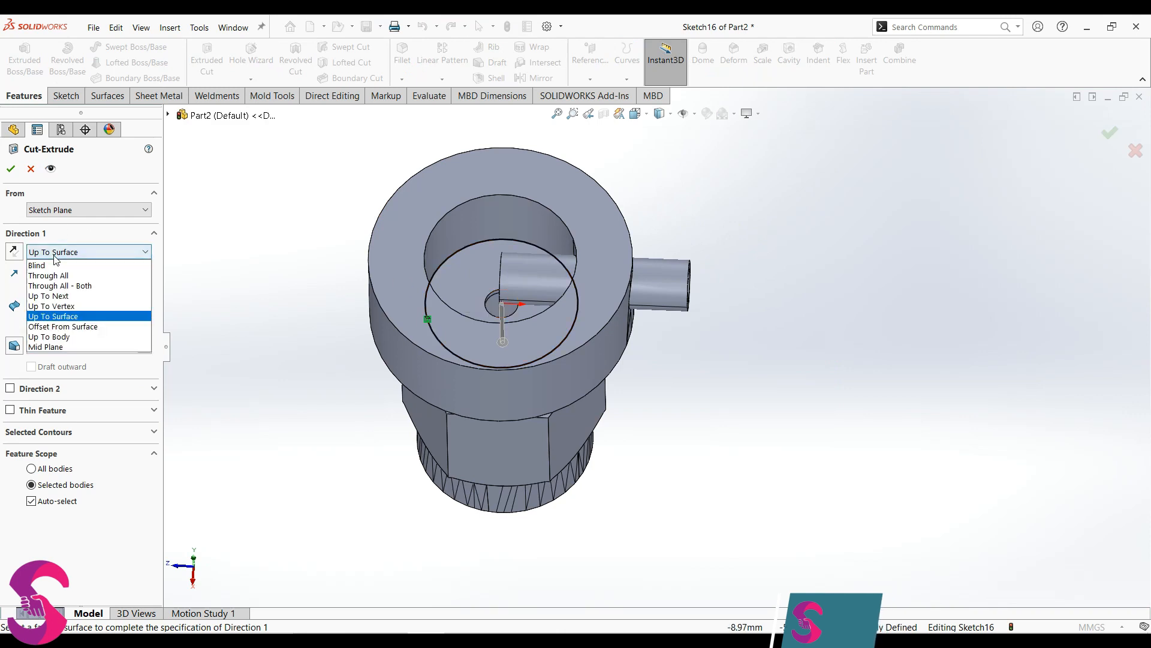
pyautogui.click(48, 264)
pyautogui.click(13, 252)
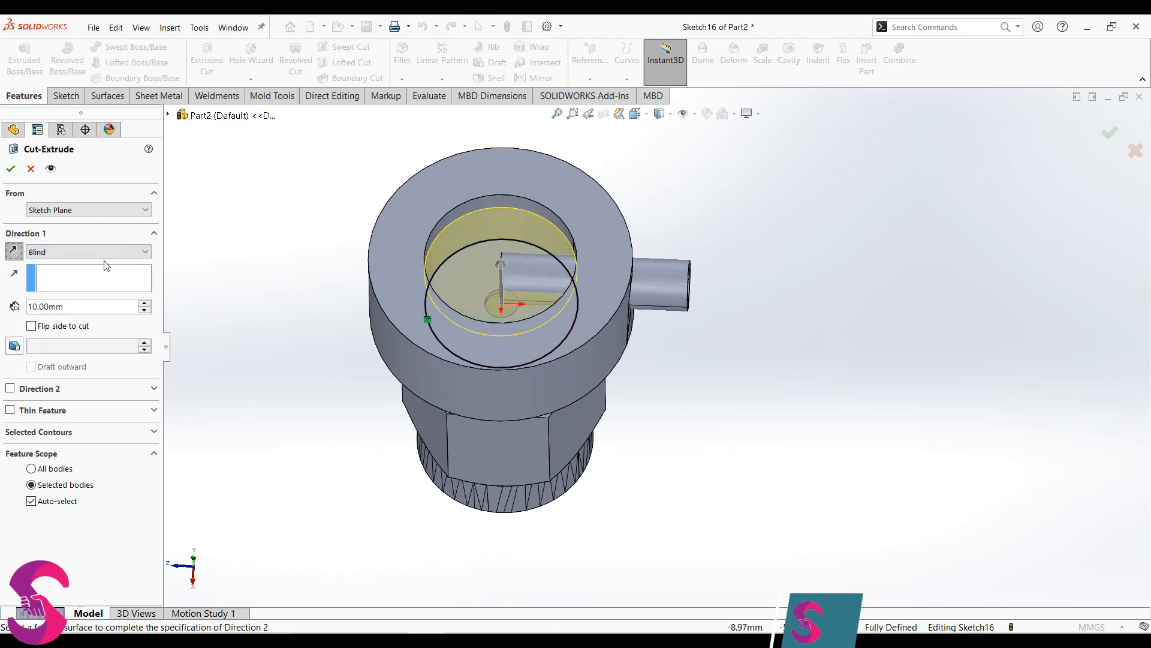
pyautogui.moveTo(501, 271); pyautogui.dragTo(493, 249)
pyautogui.moveTo(497, 278); pyautogui.dragTo(498, 174, button='middle')
pyautogui.scroll(1, 498, 174)
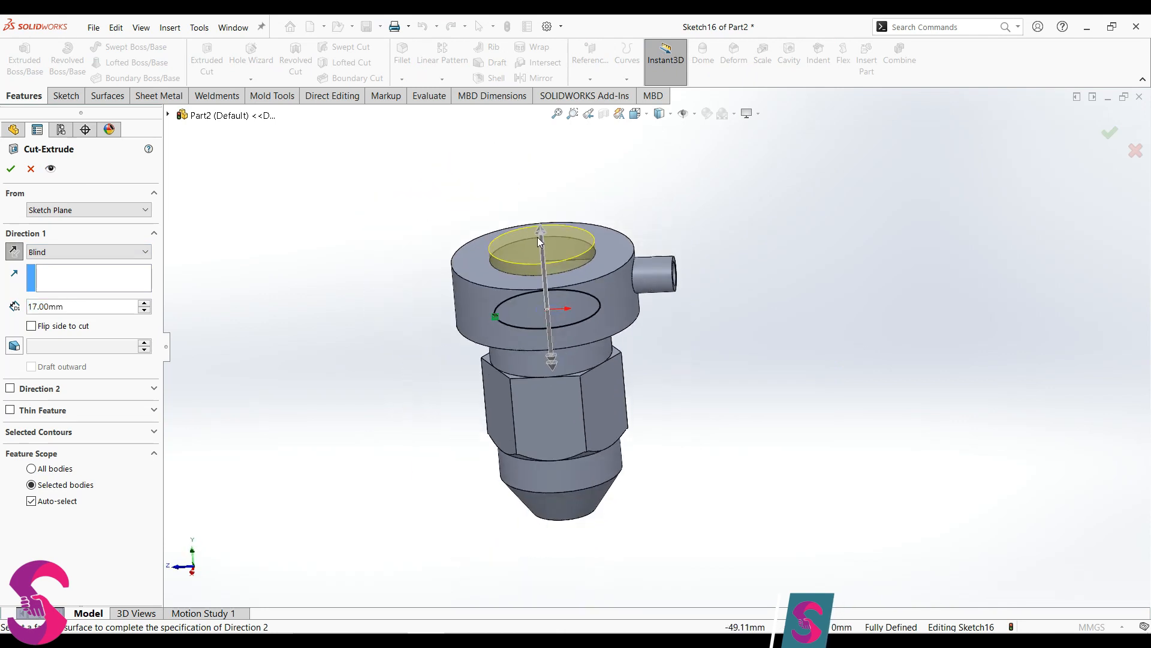
pyautogui.scroll(-4, 537, 237)
pyautogui.moveTo(582, 220); pyautogui.dragTo(587, 258)
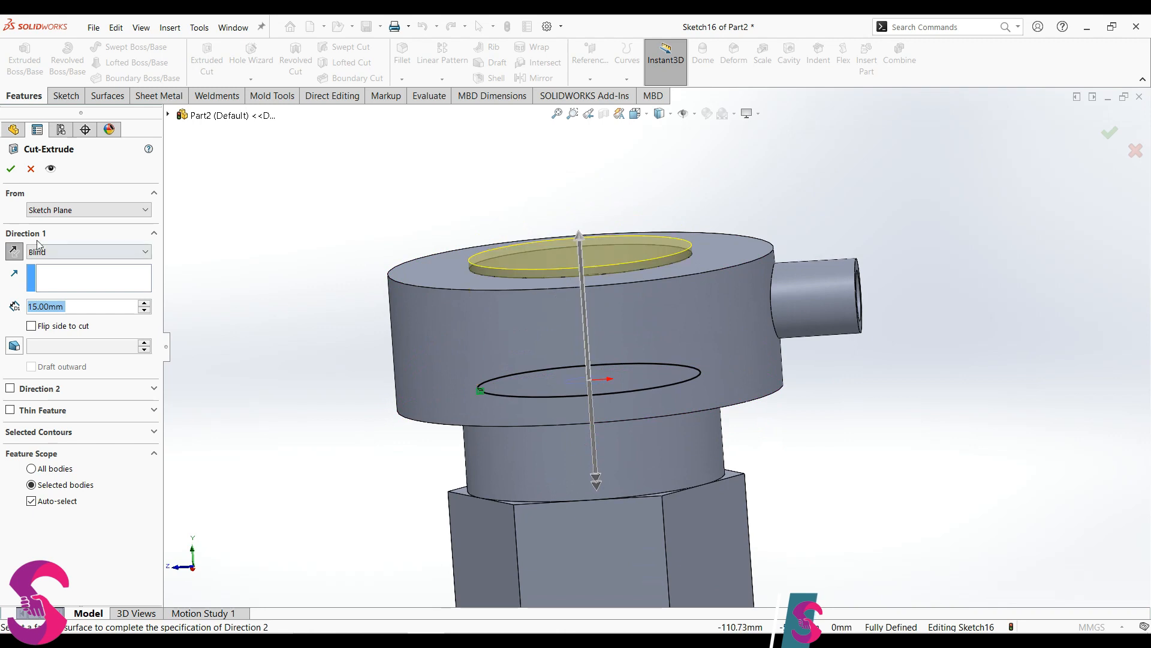
pyautogui.click(11, 169)
# Start a sketch on the side tube's outer end face and convert the tube's inner circular edge into sketch geometry
pyautogui.moveTo(416, 245); pyautogui.dragTo(687, 403, button='middle')
pyautogui.scroll(-2, 689, 400)
pyautogui.click(659, 348)
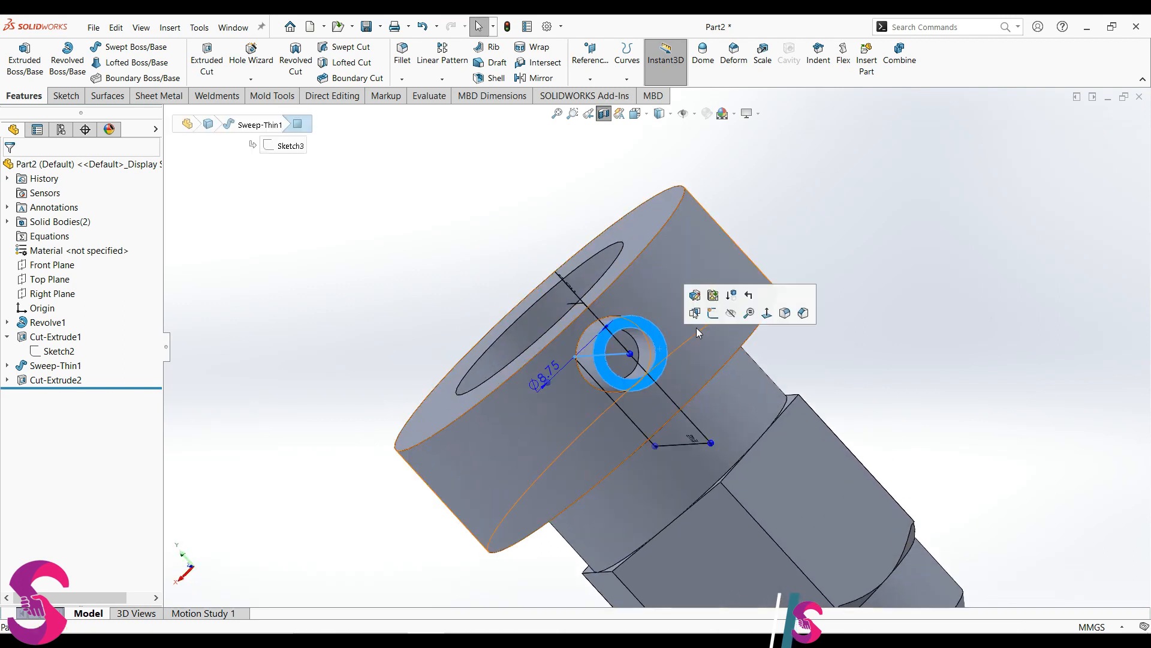
pyautogui.click(713, 312)
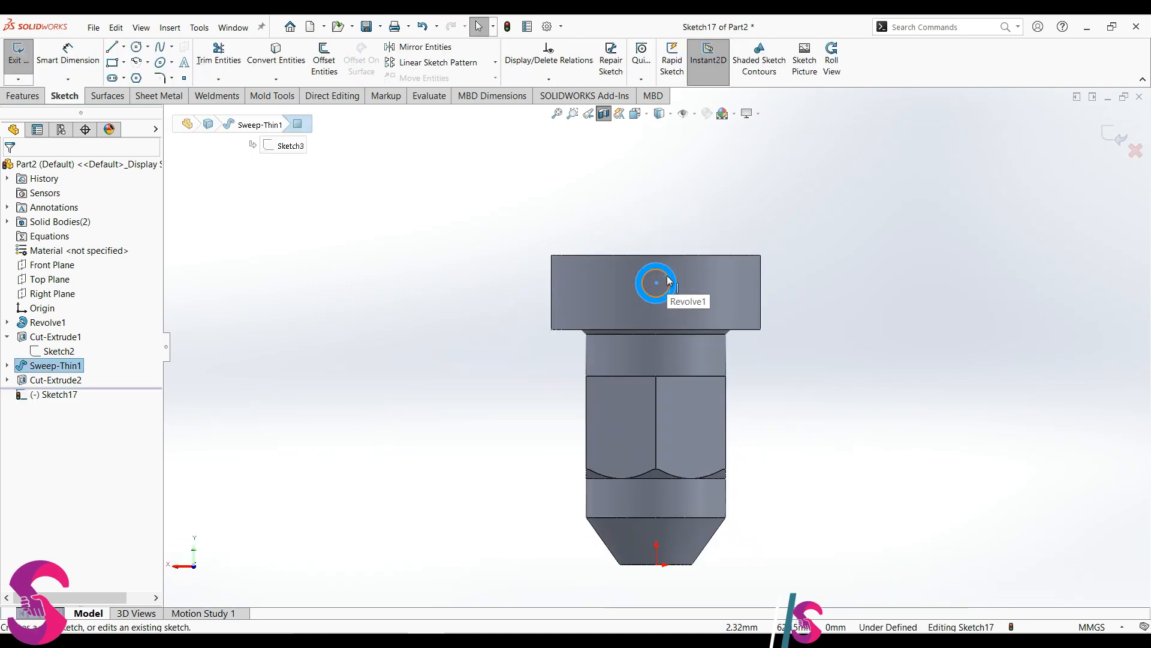
pyautogui.click(669, 280)
pyautogui.click(276, 60)
# Cut-extrude the converted inner circle Blind 27 mm through the collar wall into the central bore
pyautogui.click(23, 96)
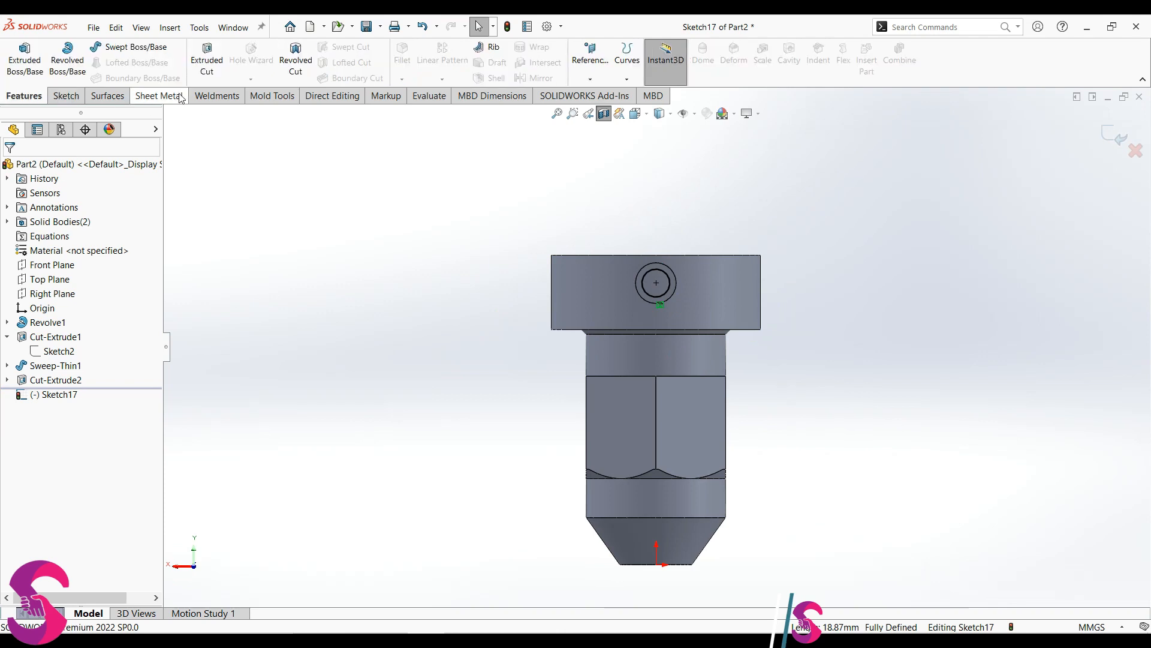
pyautogui.click(206, 60)
pyautogui.moveTo(670, 310); pyautogui.dragTo(744, 377, button='middle')
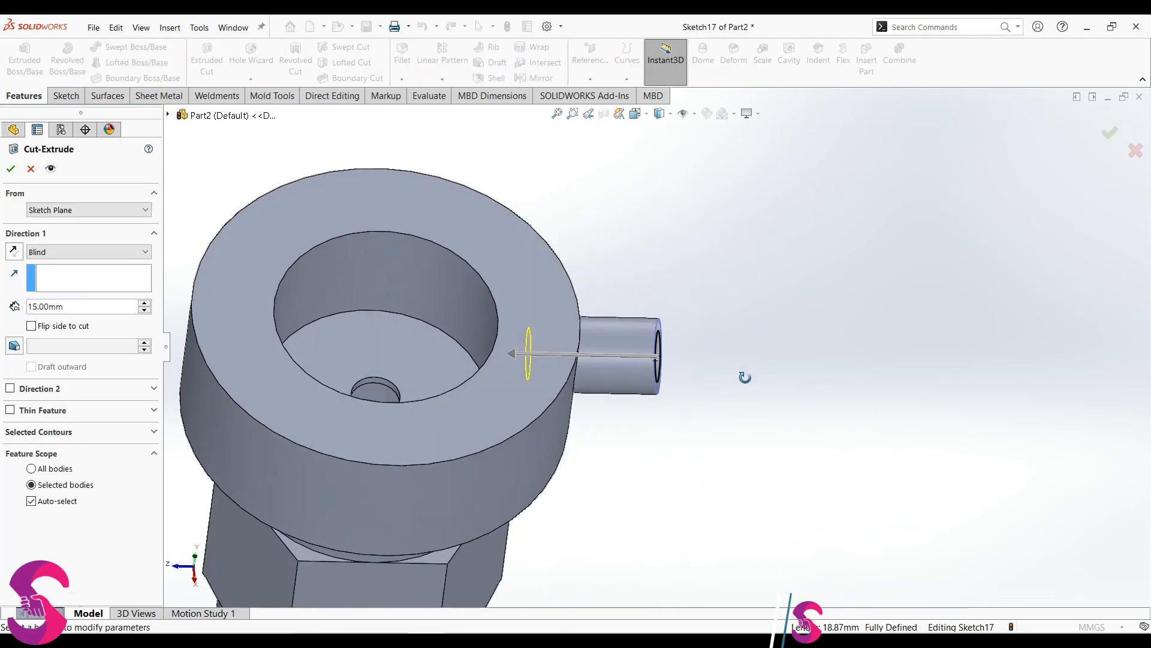
pyautogui.moveTo(510, 354); pyautogui.dragTo(356, 344)
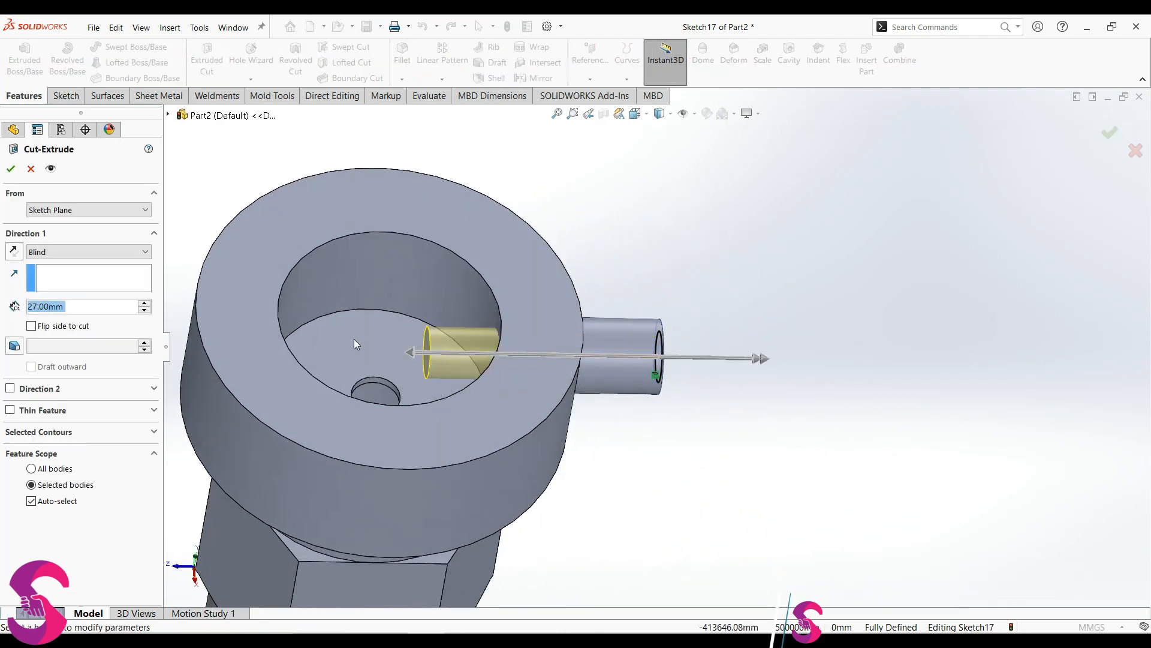
pyautogui.click(11, 168)
# Turn off the section view, examine the complete part from several angles, and set it to the isometric view
pyautogui.scroll(2, 565, 258)
pyautogui.click(603, 114)
pyautogui.scroll(1, 636, 322)
pyautogui.moveTo(636, 319); pyautogui.dragTo(617, 229, button='middle')
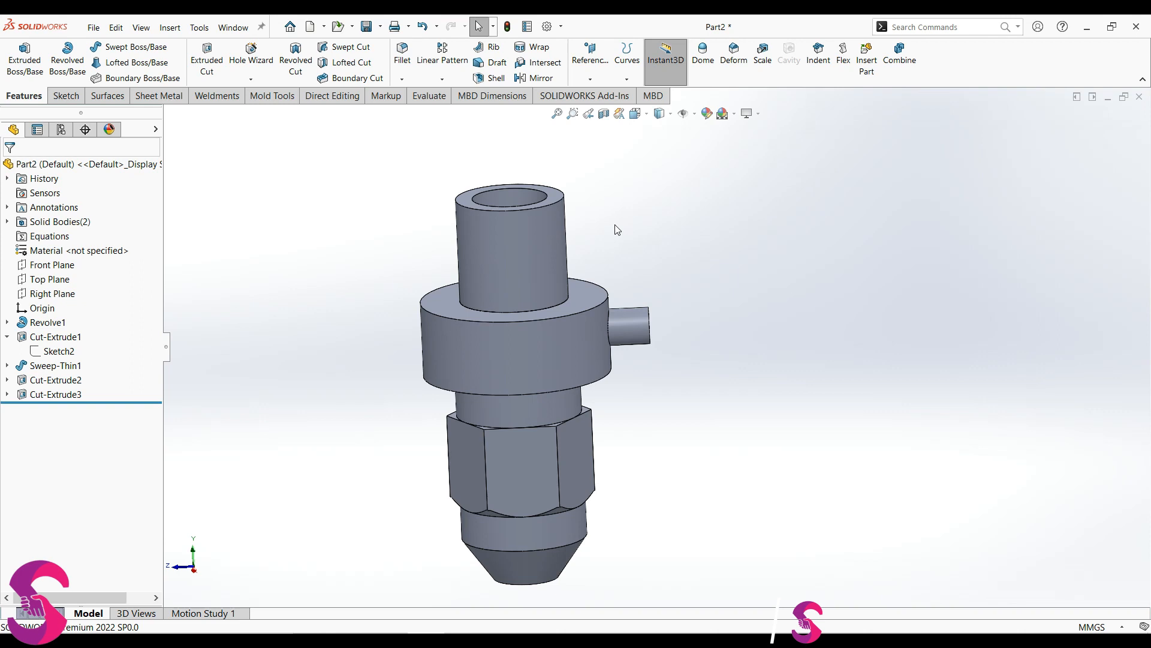
pyautogui.scroll(-4, 548, 206)
pyautogui.scroll(2, 486, 217)
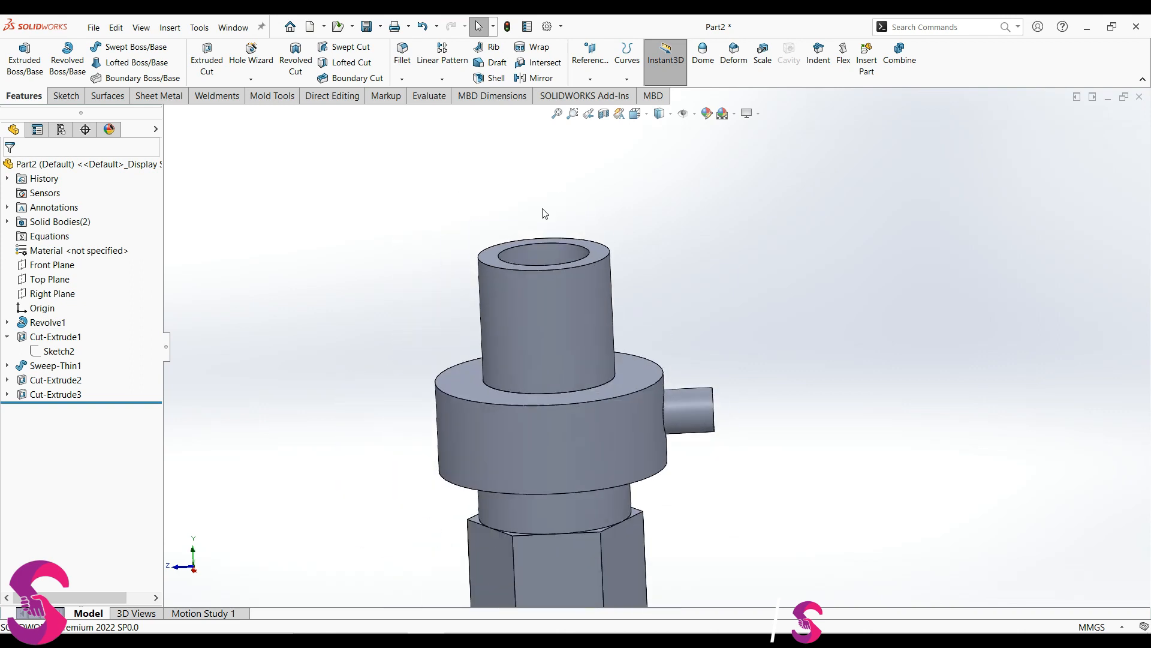
pyautogui.scroll(-2, 555, 221)
pyautogui.moveTo(555, 222); pyautogui.dragTo(567, 255, button='middle')
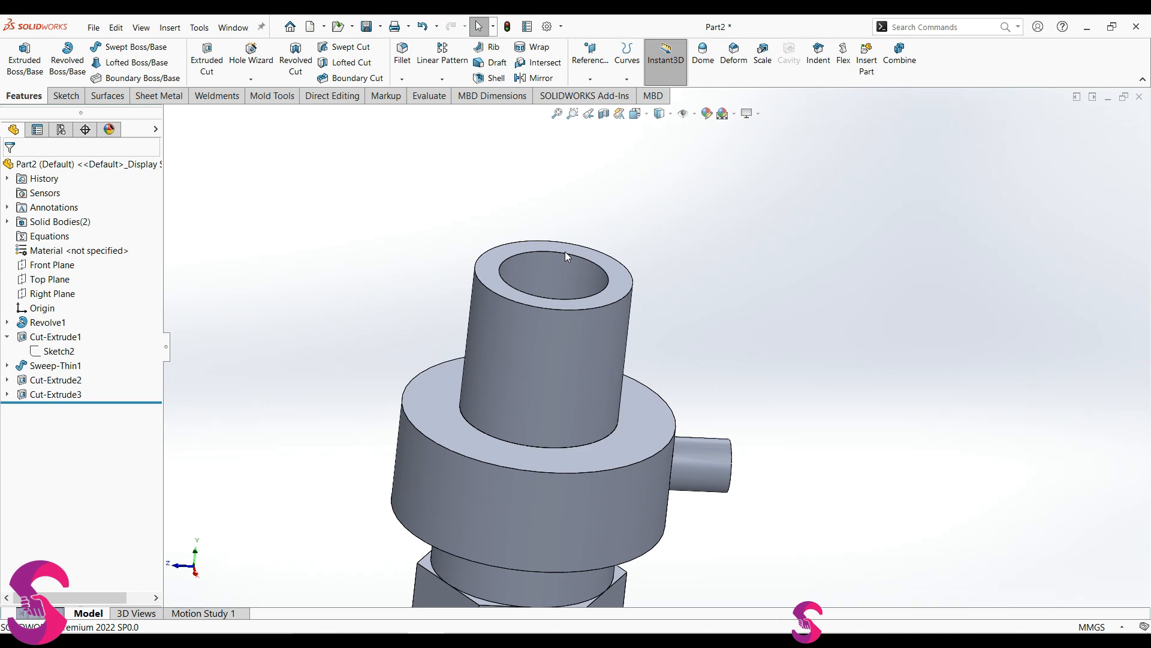
pyautogui.scroll(8, 565, 250)
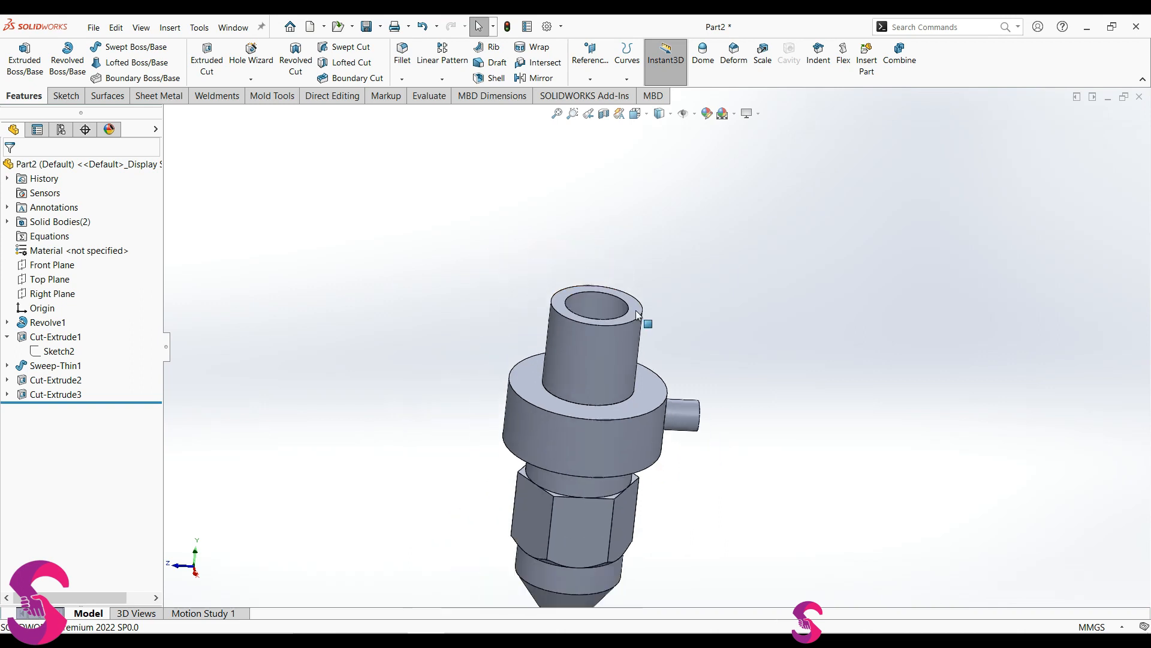
pyautogui.moveTo(669, 437); pyautogui.dragTo(656, 388, button='middle')
pyautogui.press('space')
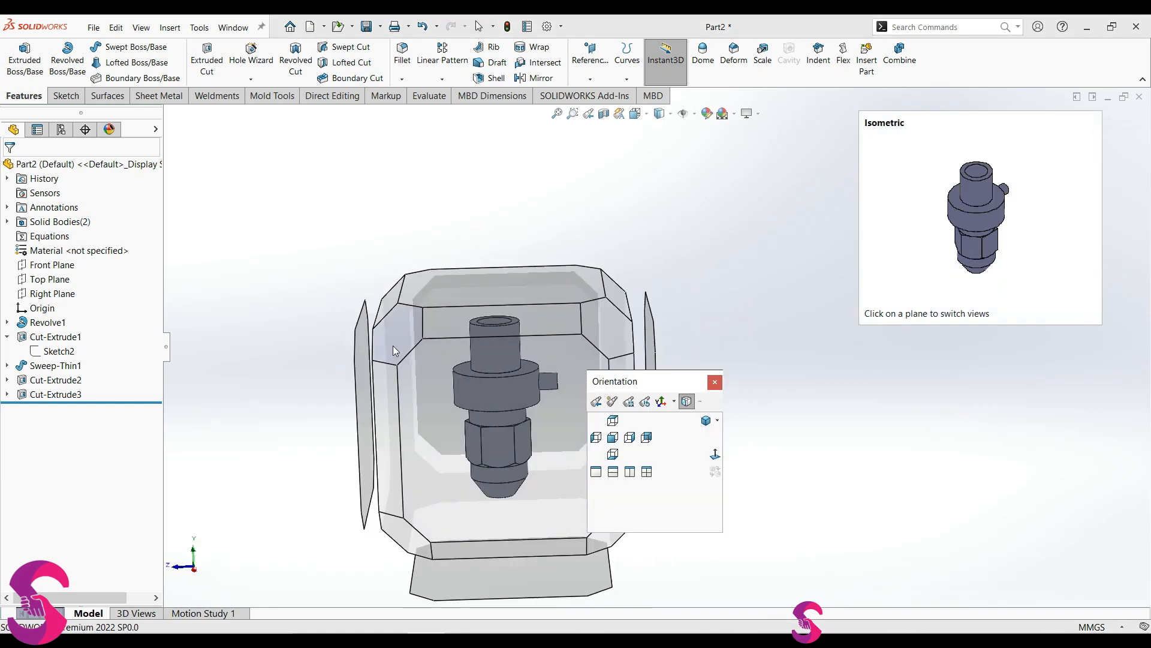
pyautogui.click(396, 351)
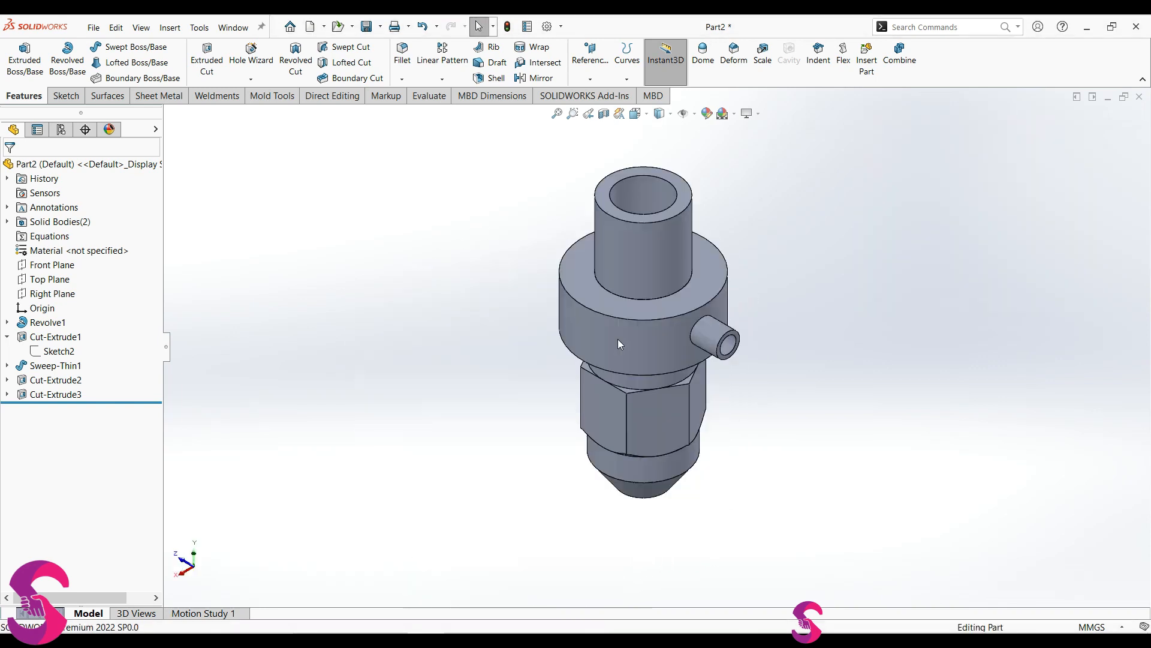